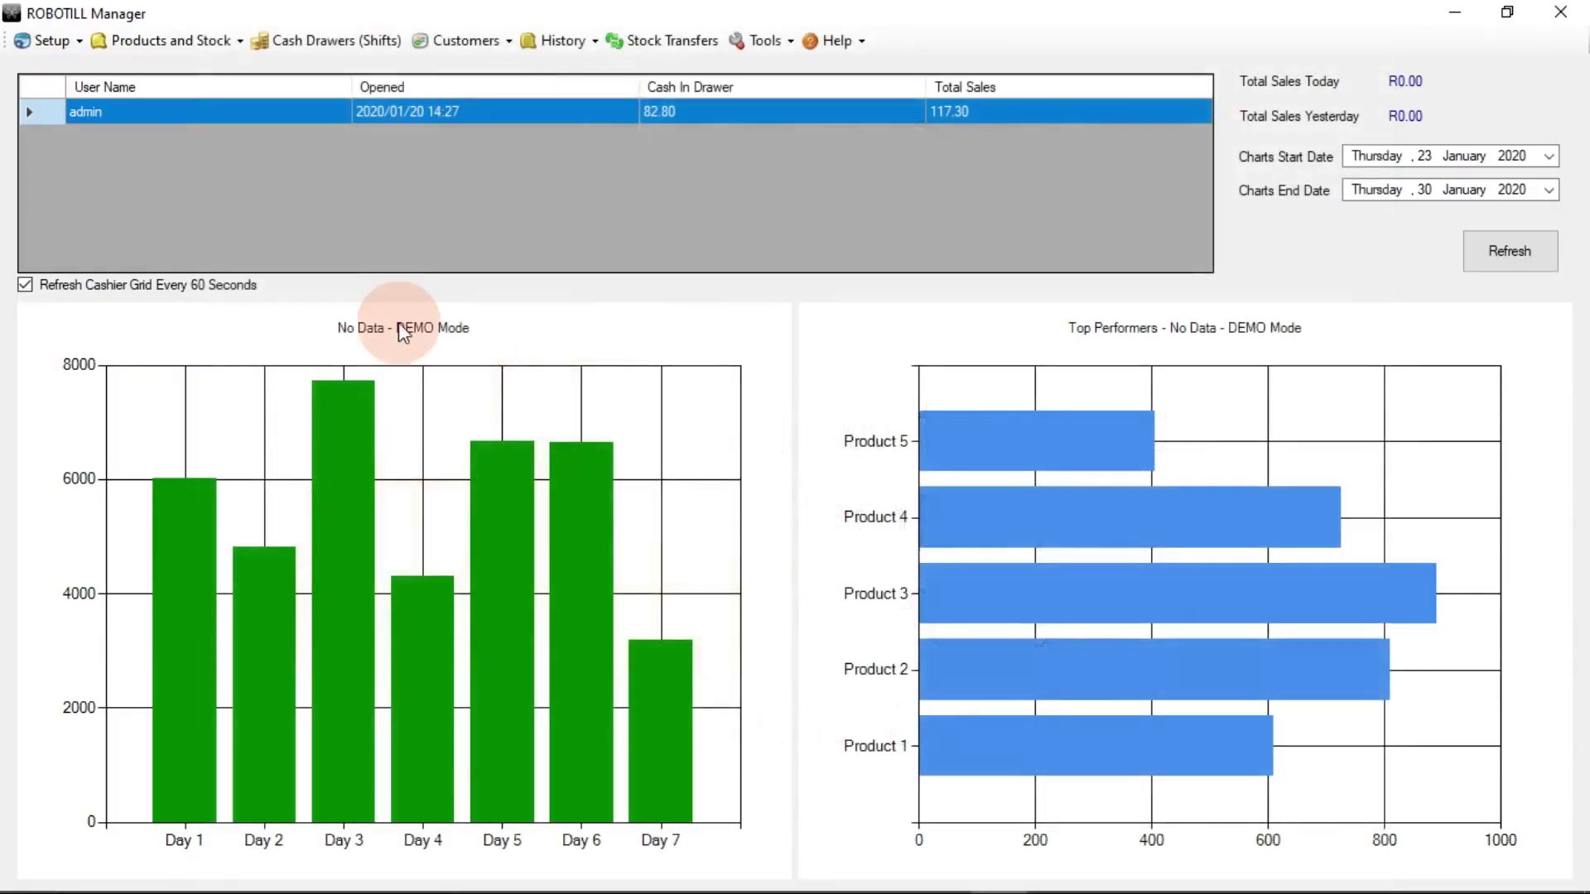
- Review the existing product categories and products lists in Setup
click(32, 49)
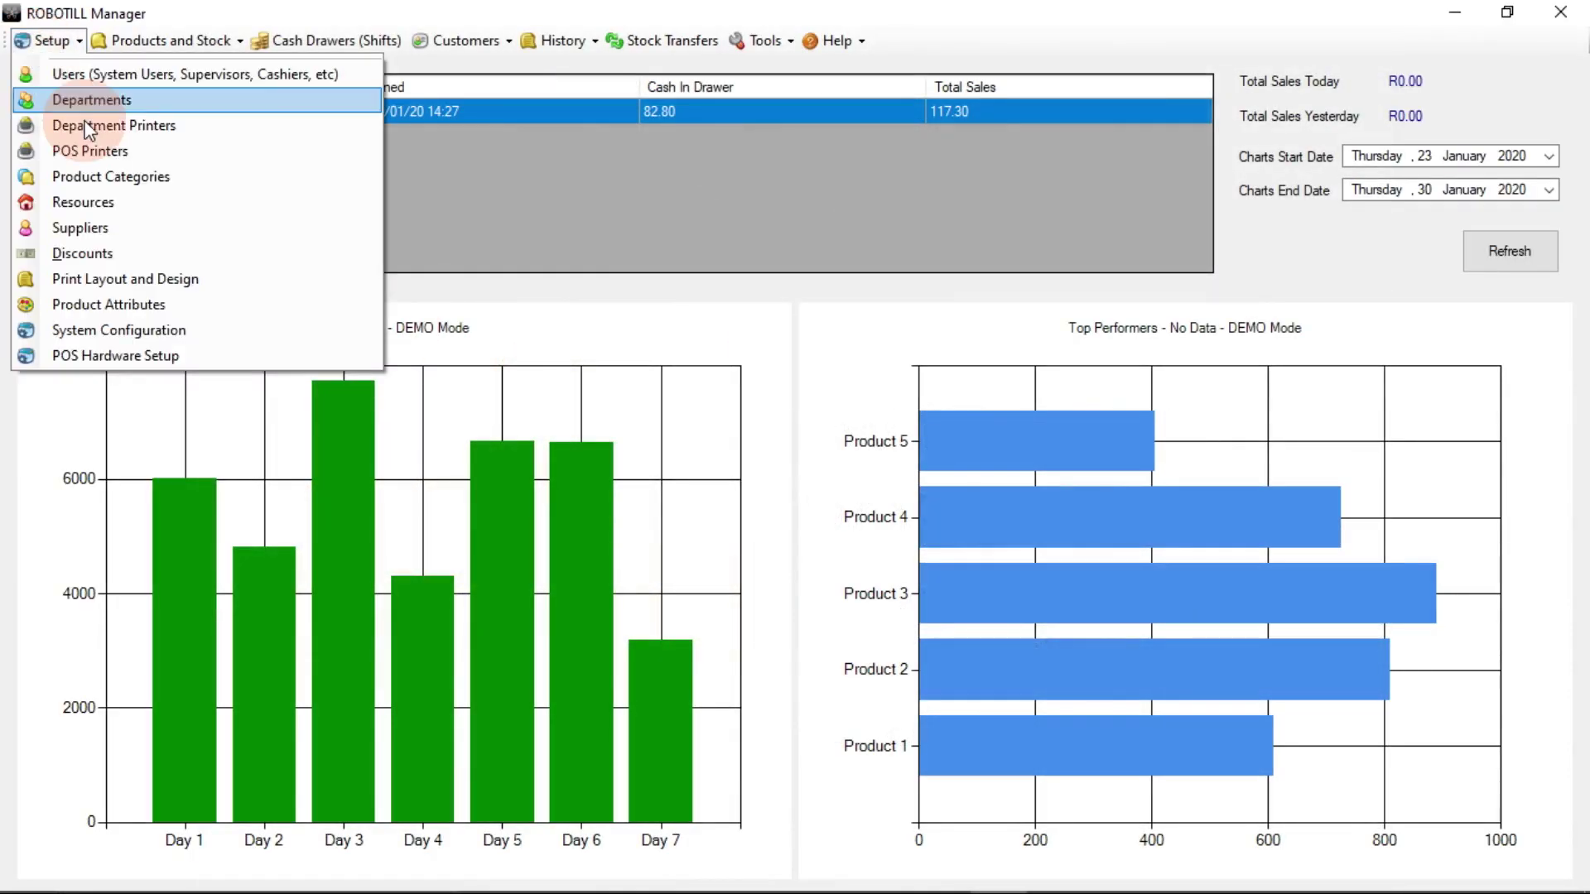
click(98, 179)
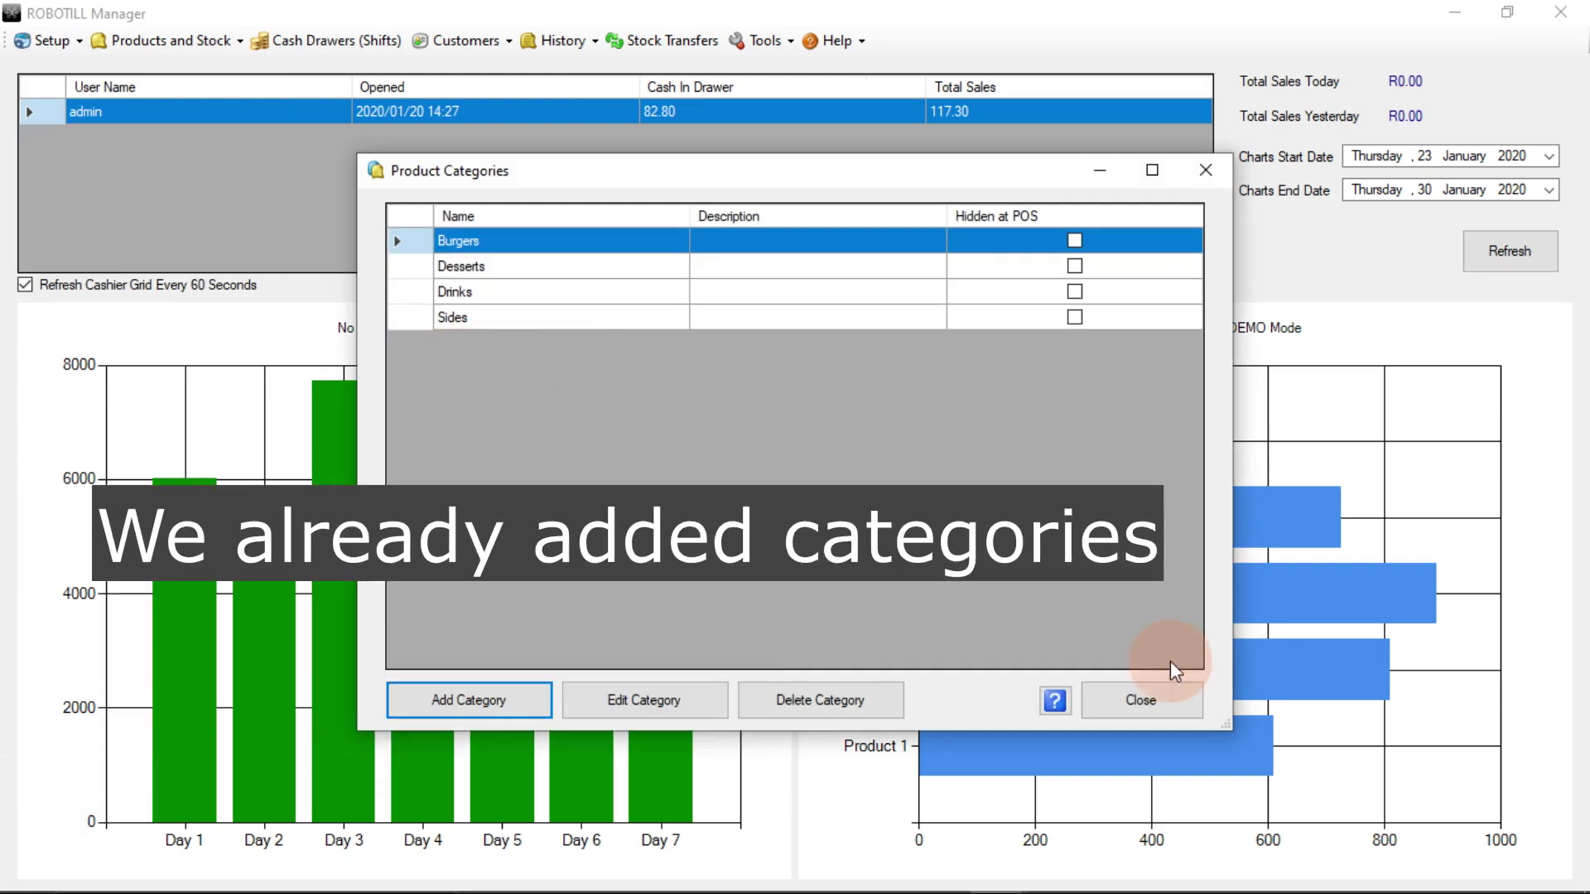
click(1174, 690)
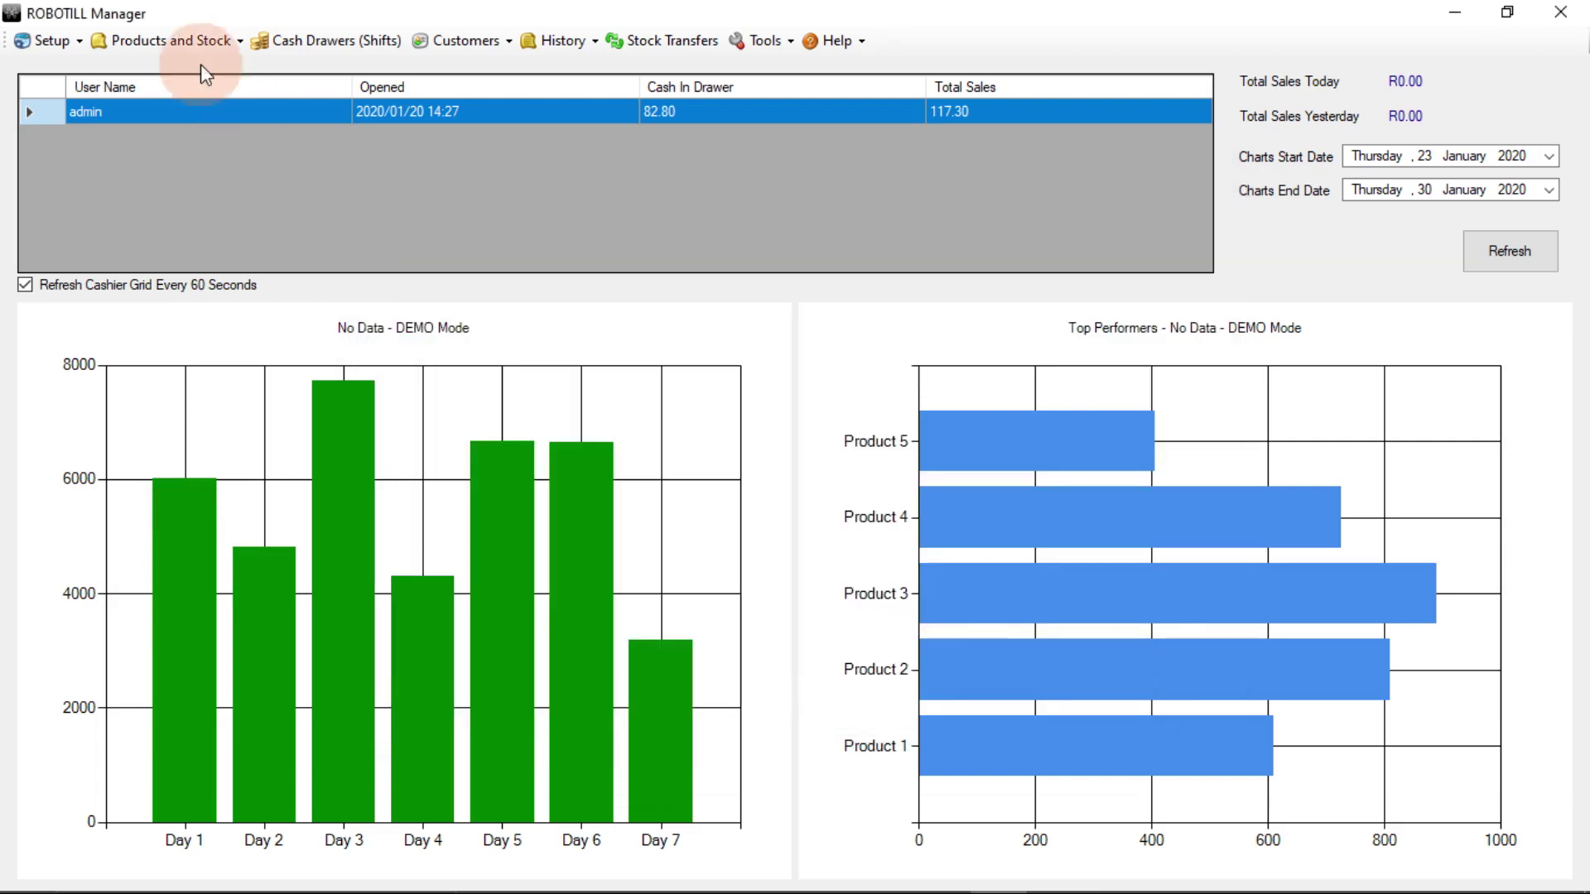
click(186, 40)
click(182, 66)
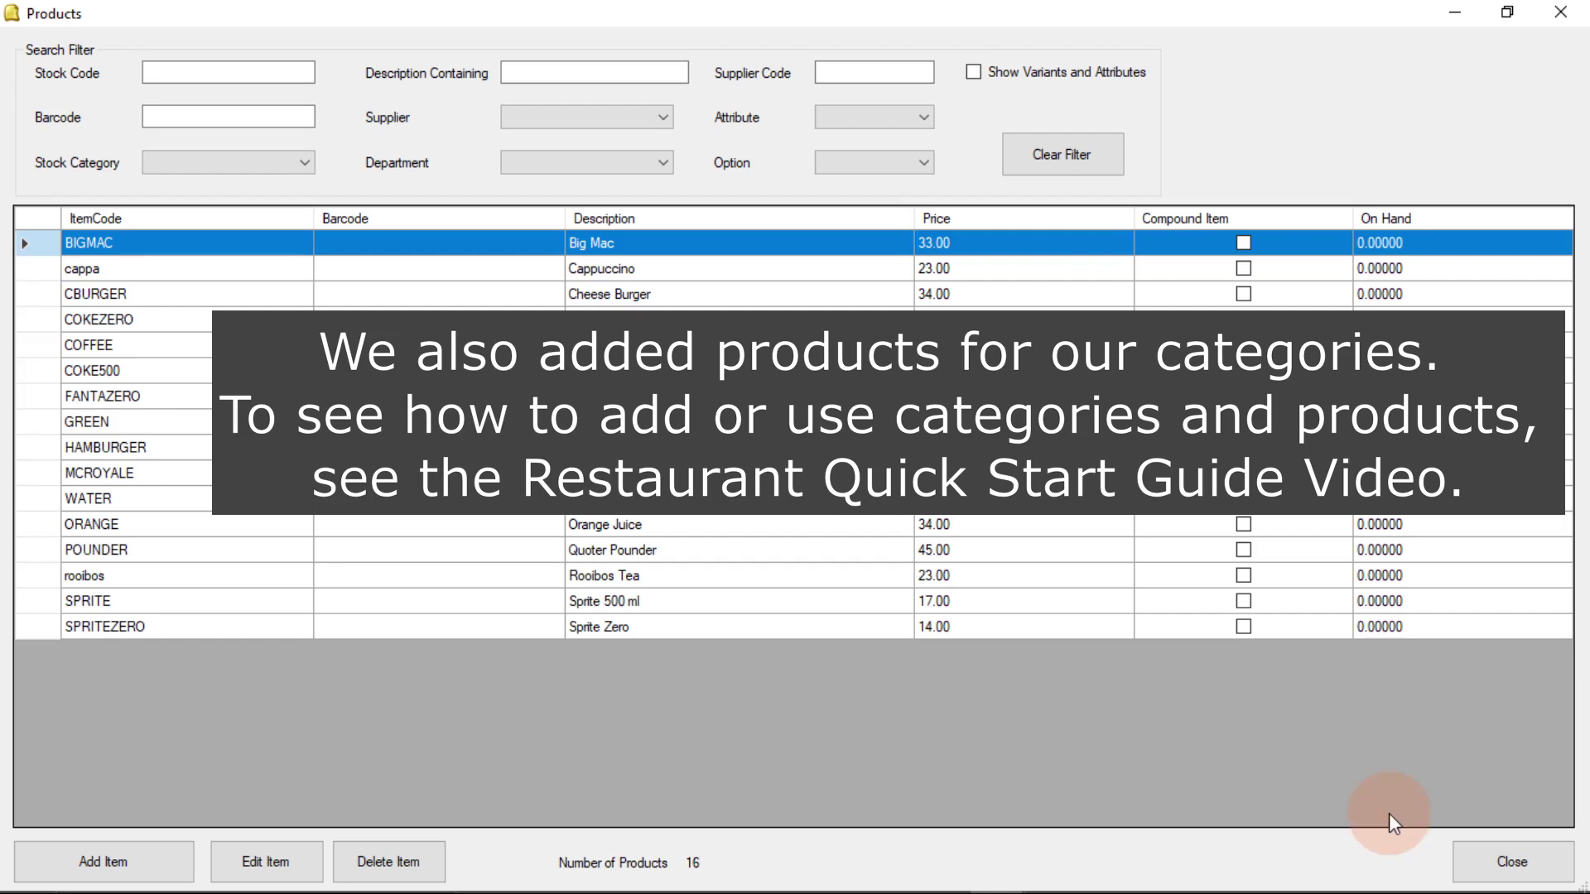
click(1516, 864)
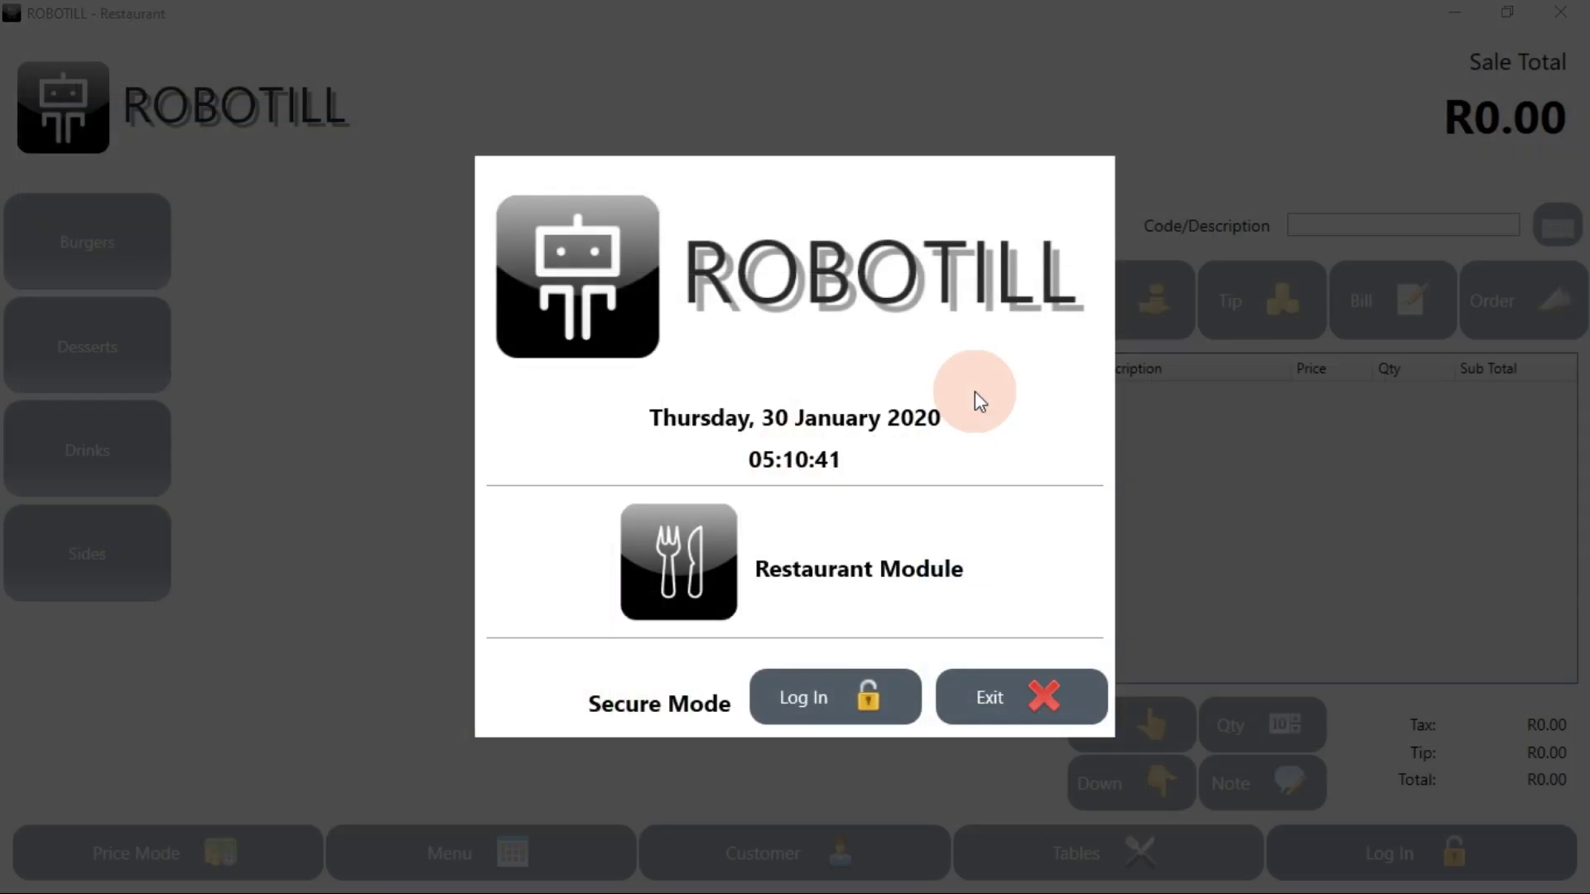
- Log in to the till with the cashier PIN and bring up the table floor plan
click(872, 678)
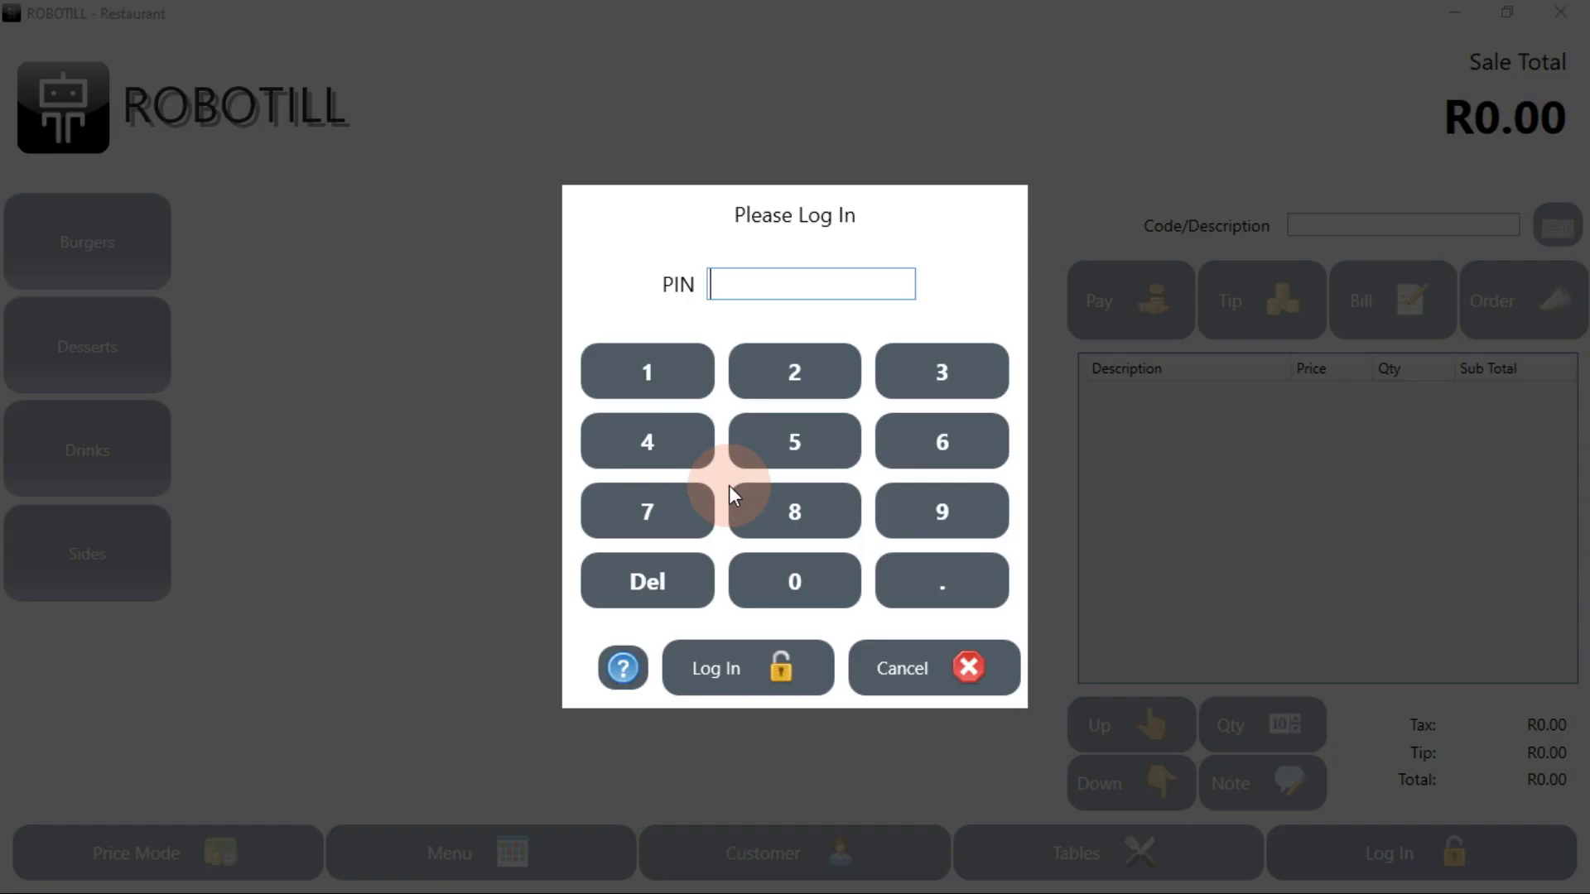
click(697, 385)
click(697, 385)
click(697, 385)
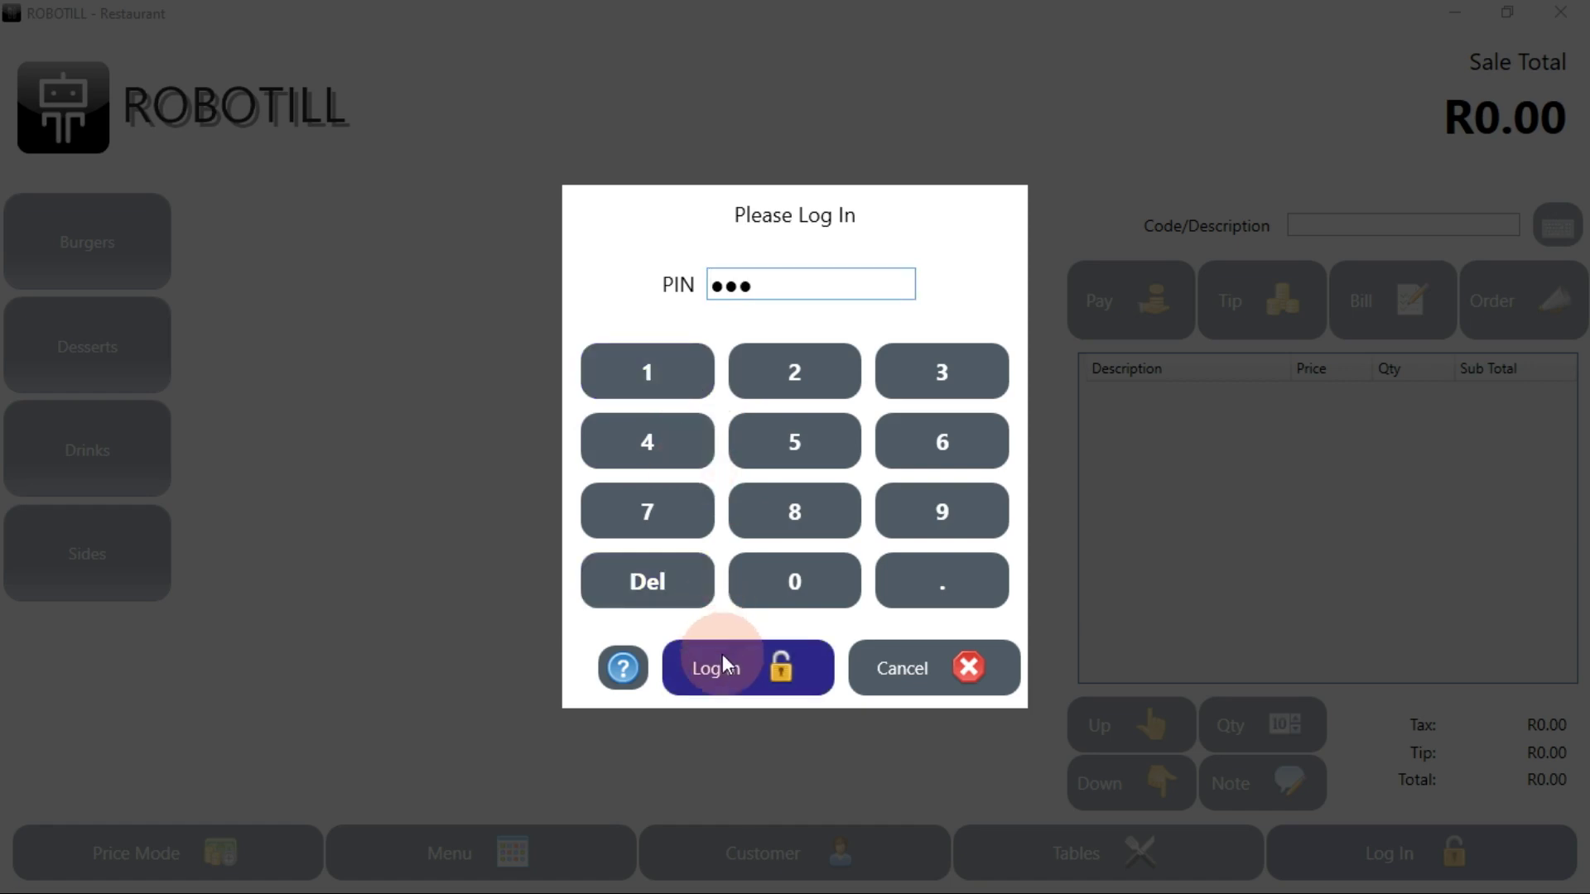
click(717, 656)
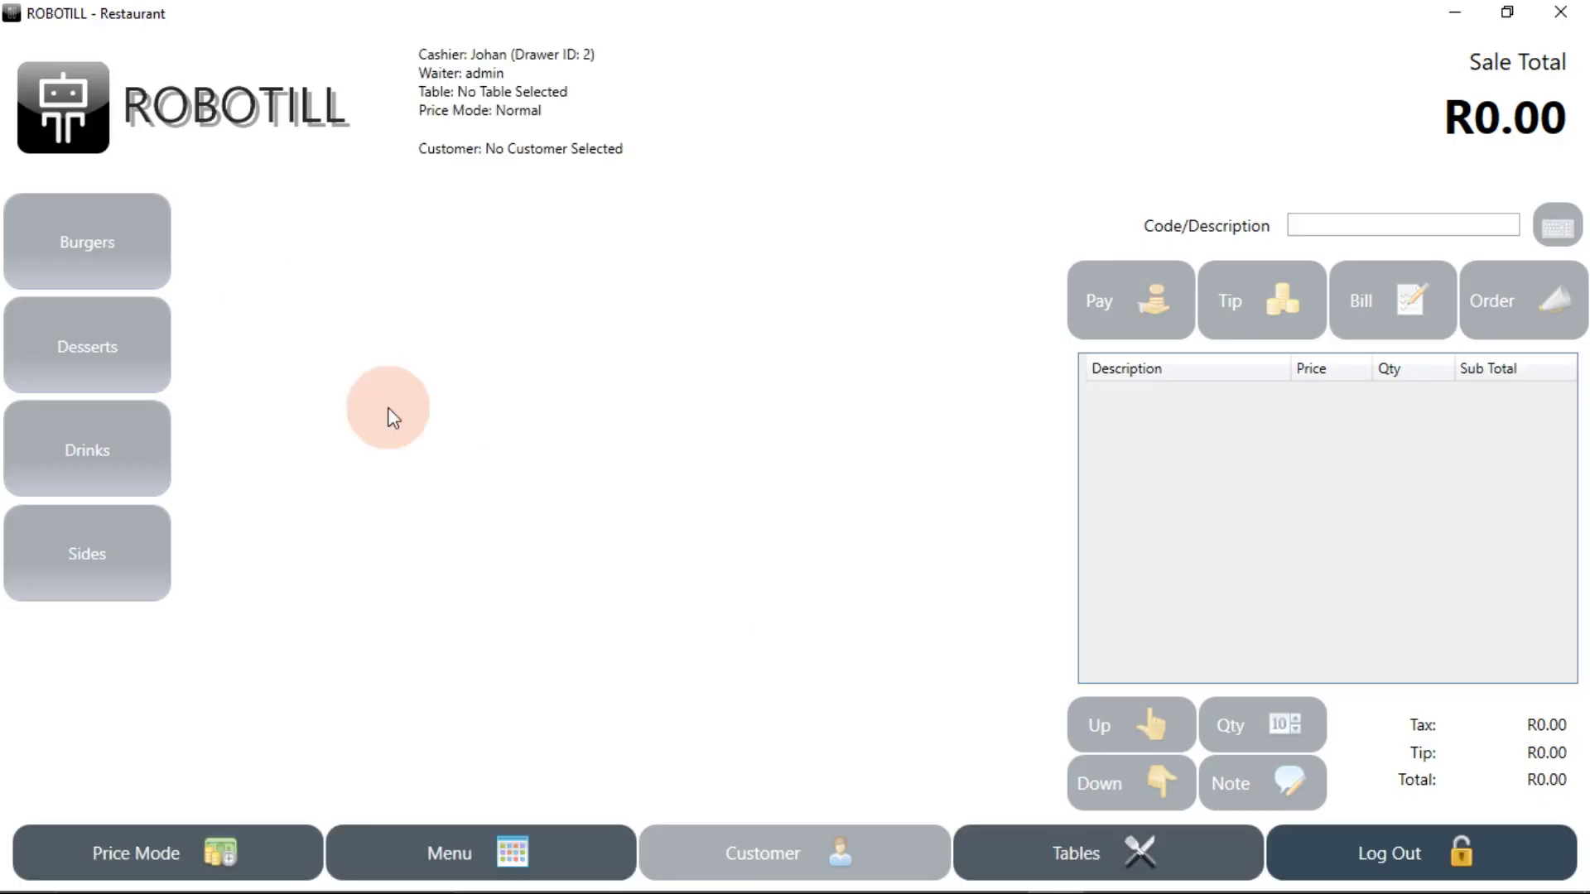
click(150, 206)
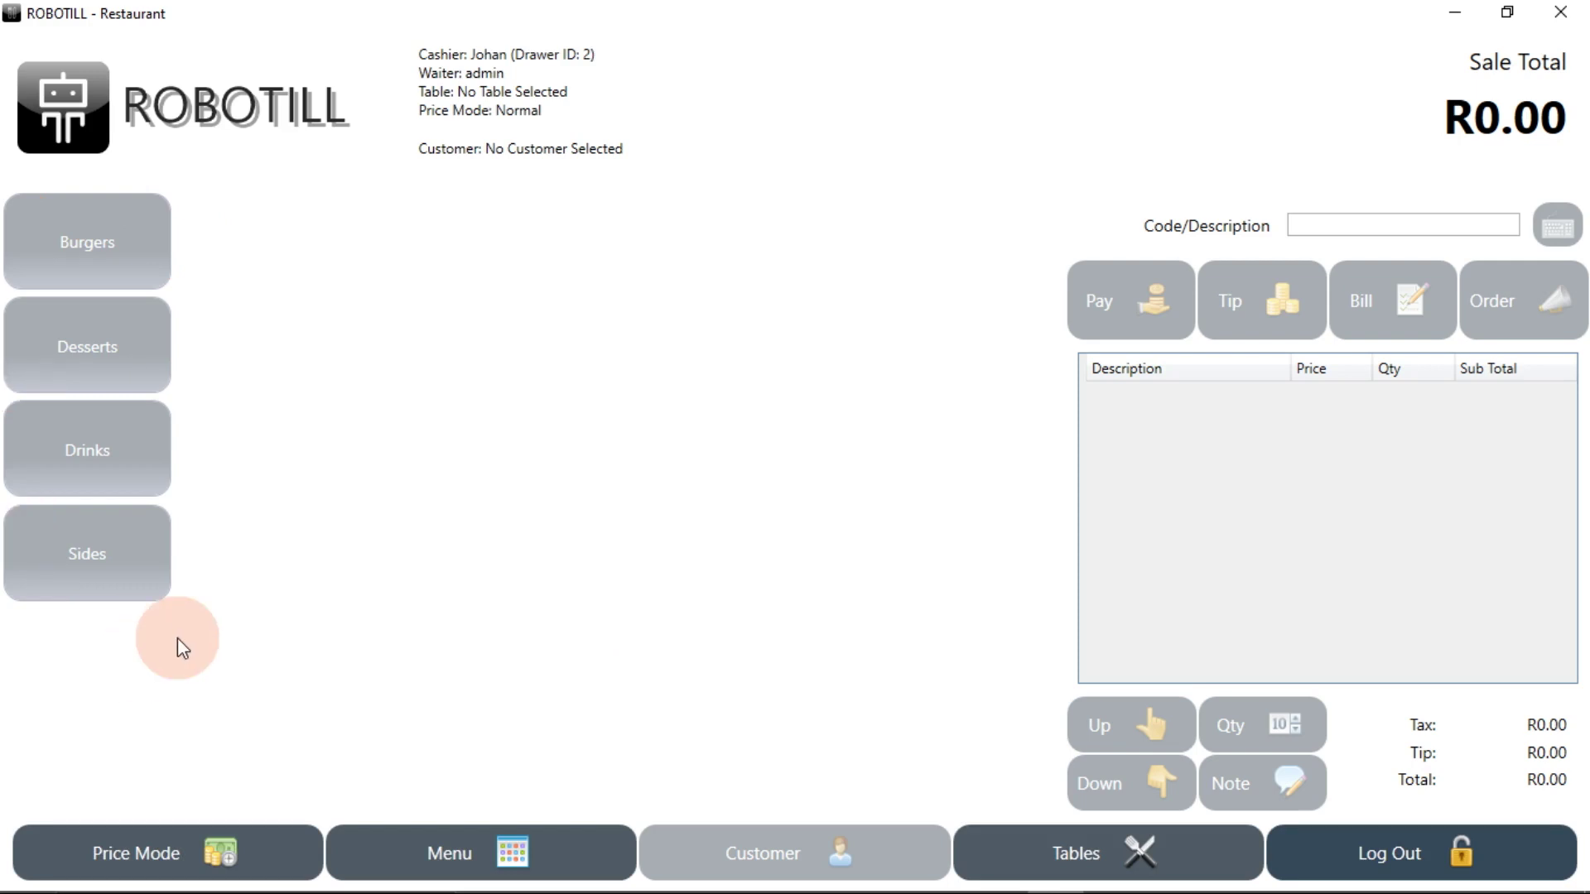
click(1249, 866)
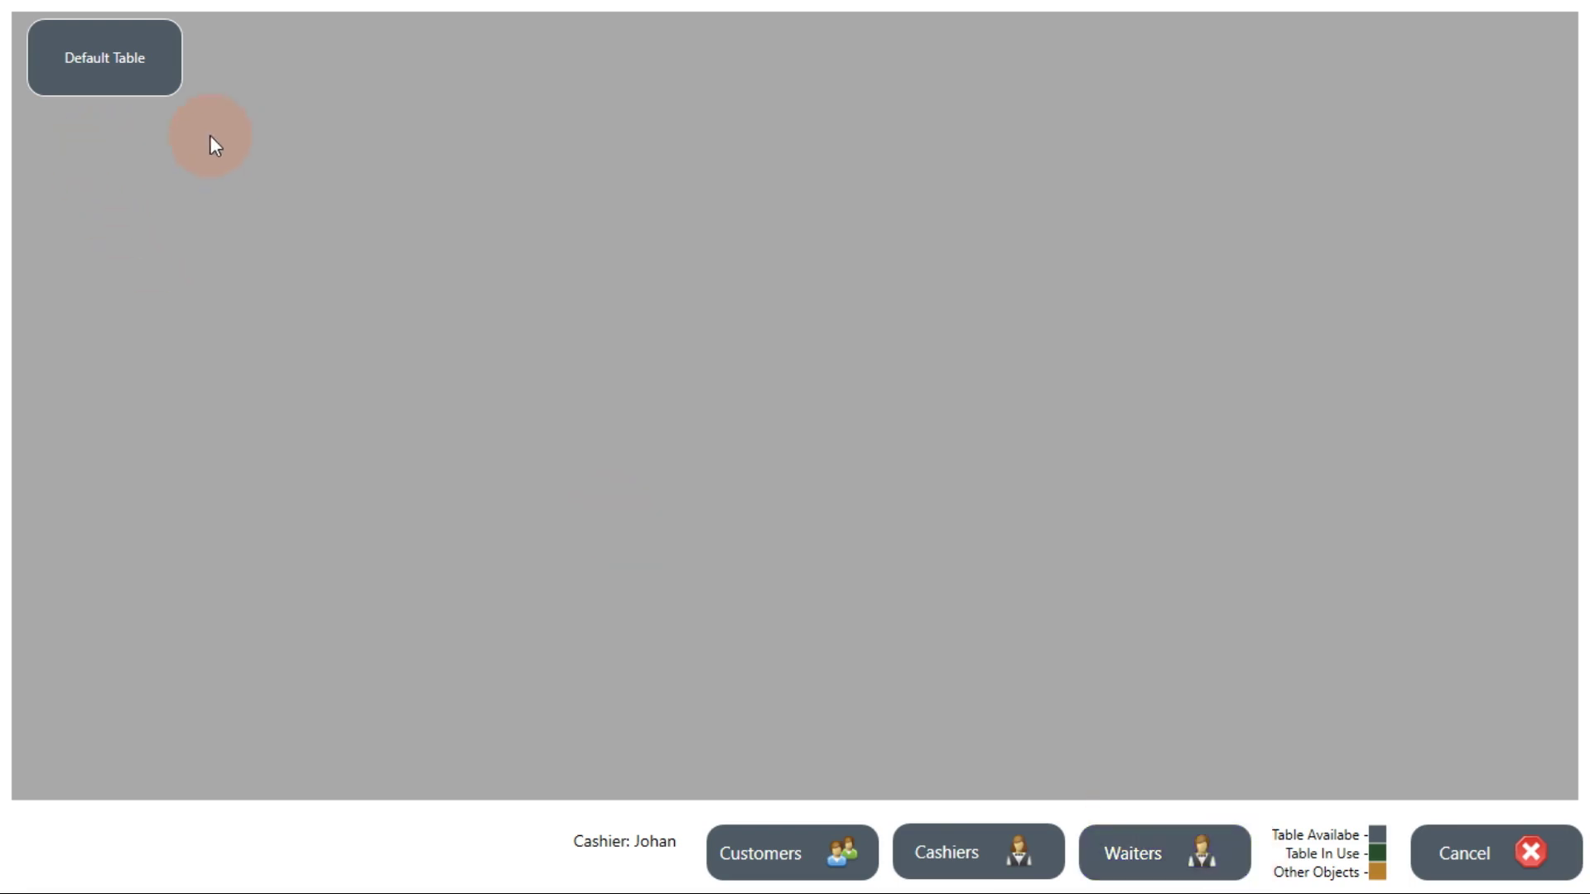
- Open a sale on the Default Table, assign the second waiter, and browse Burgers and Drinks
click(121, 75)
click(721, 548)
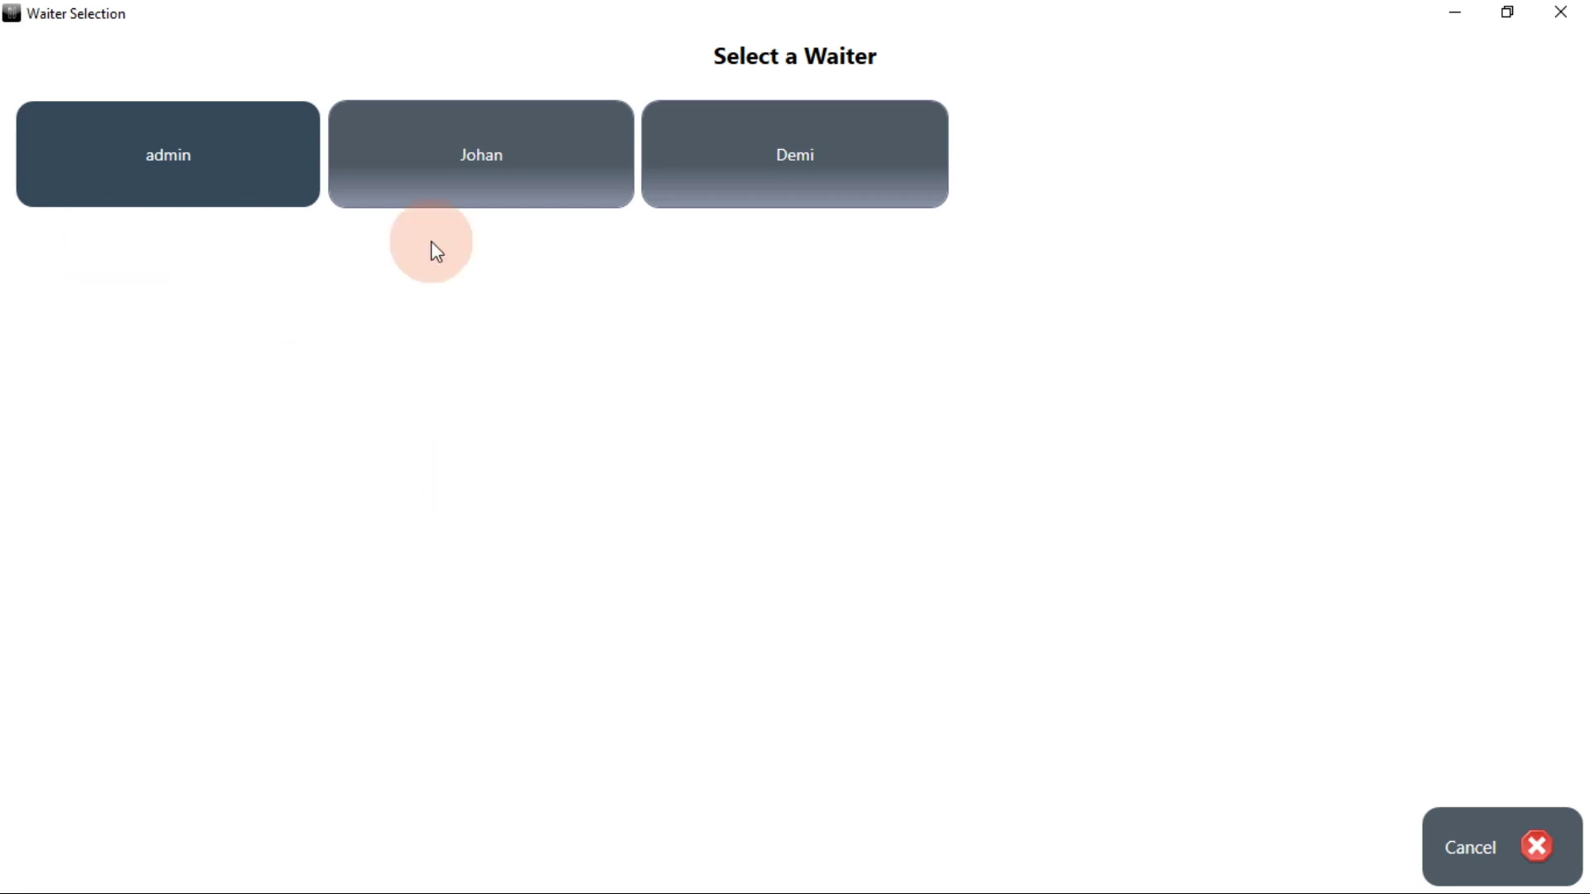
click(800, 110)
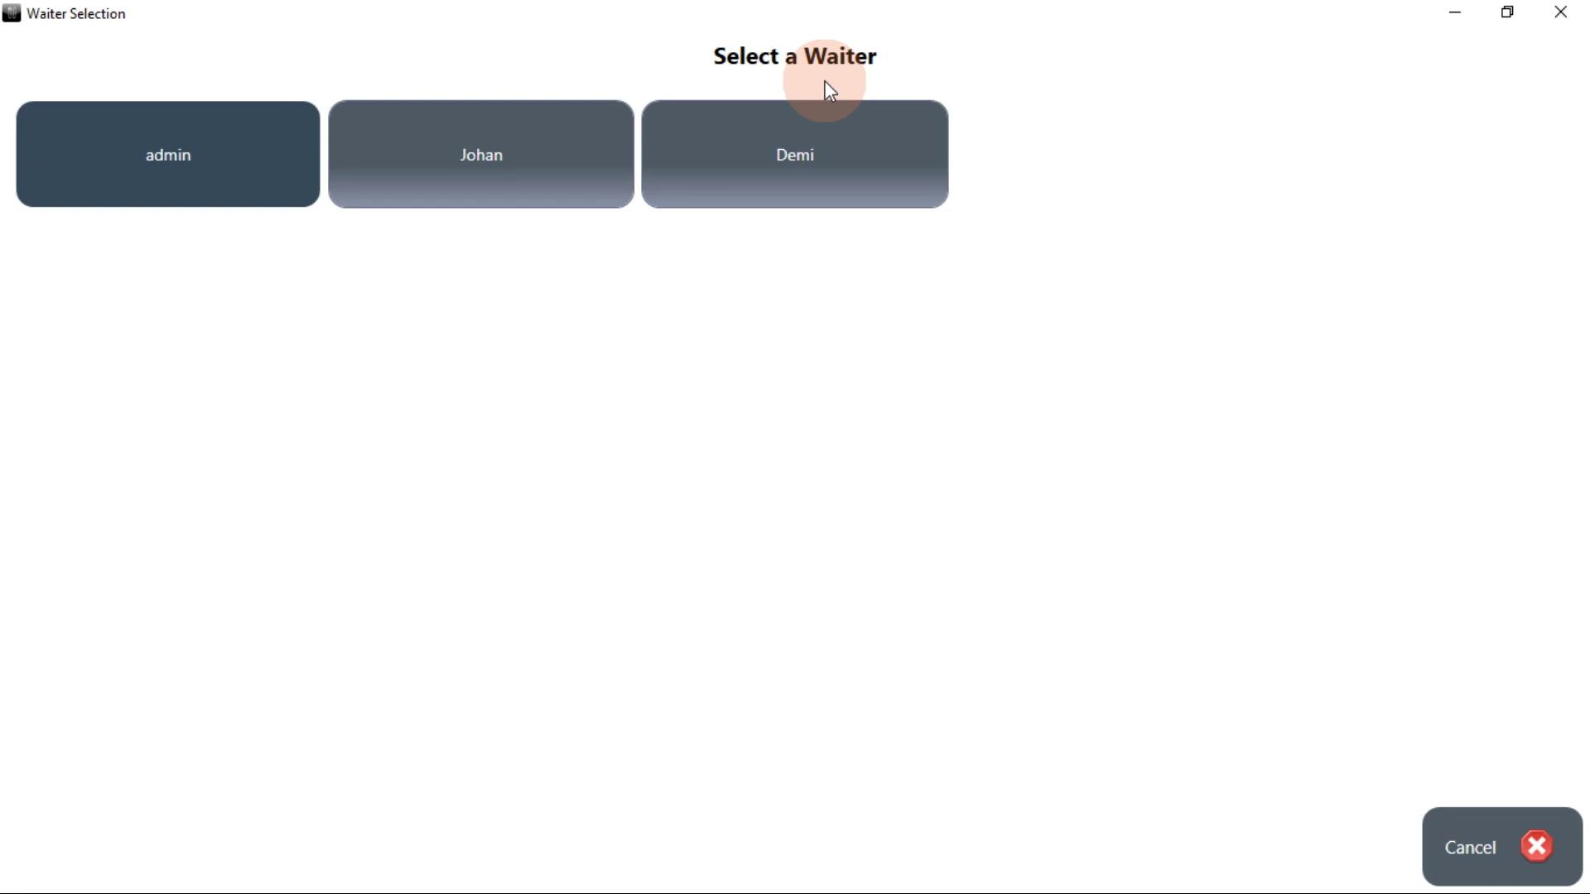
click(534, 133)
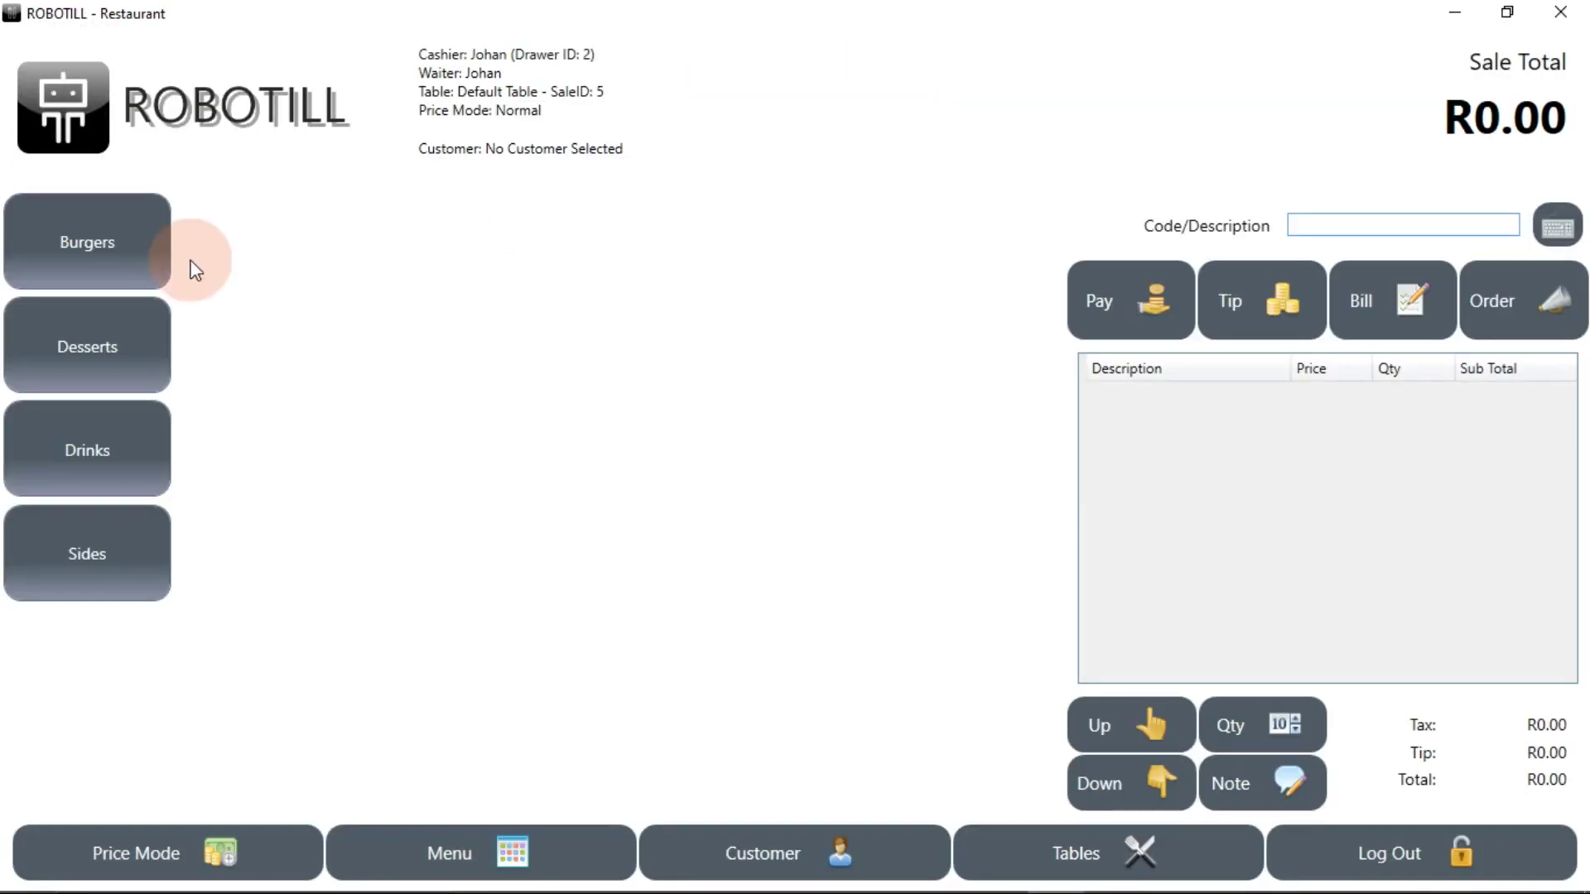
click(139, 242)
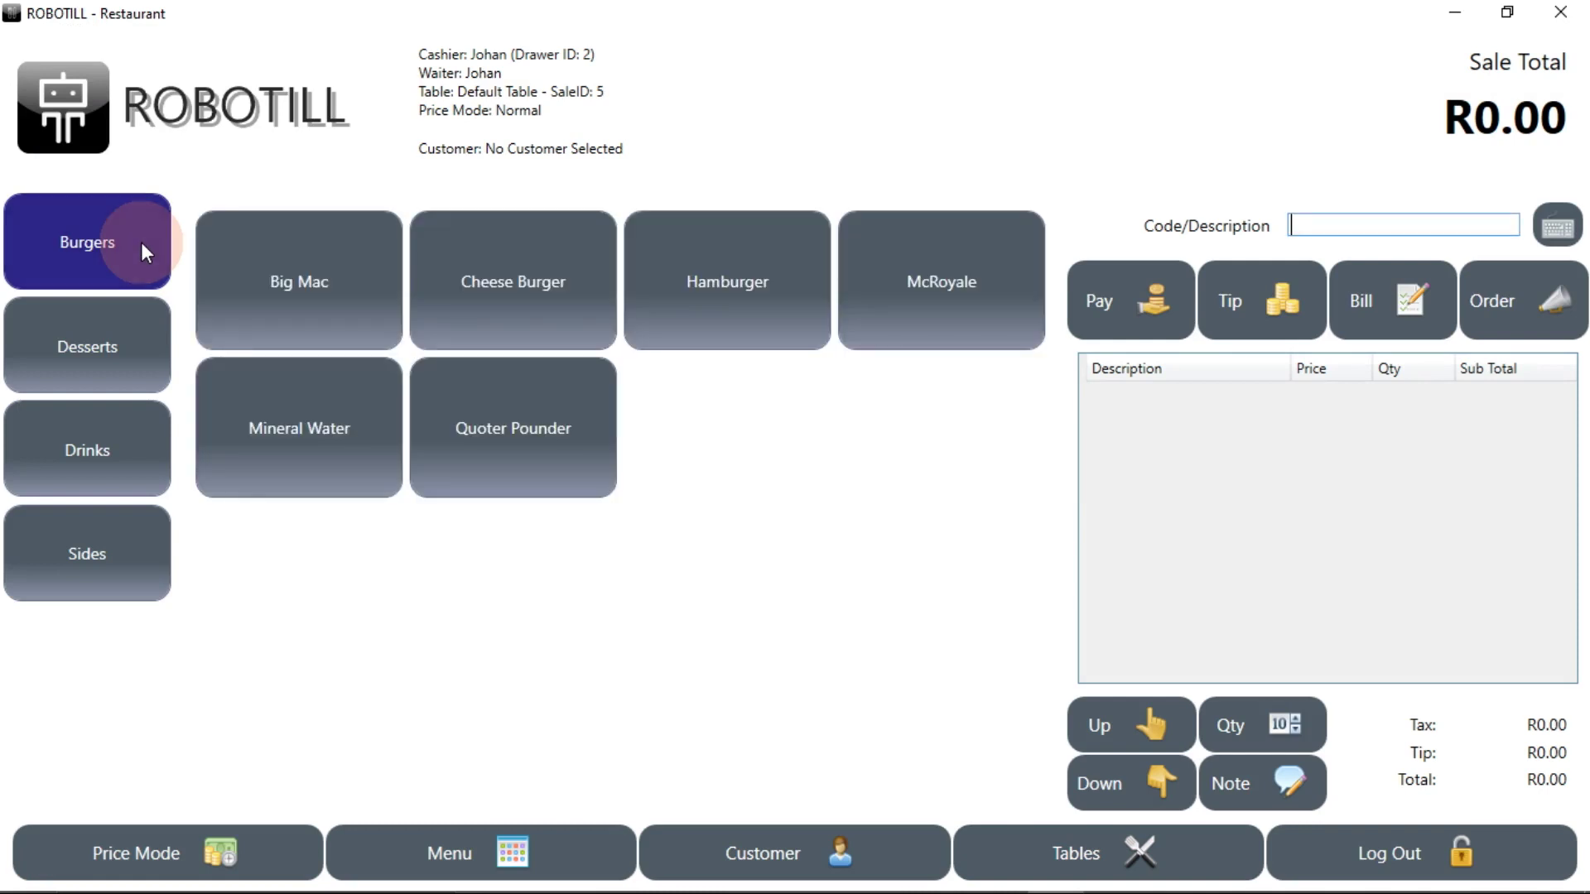
click(127, 451)
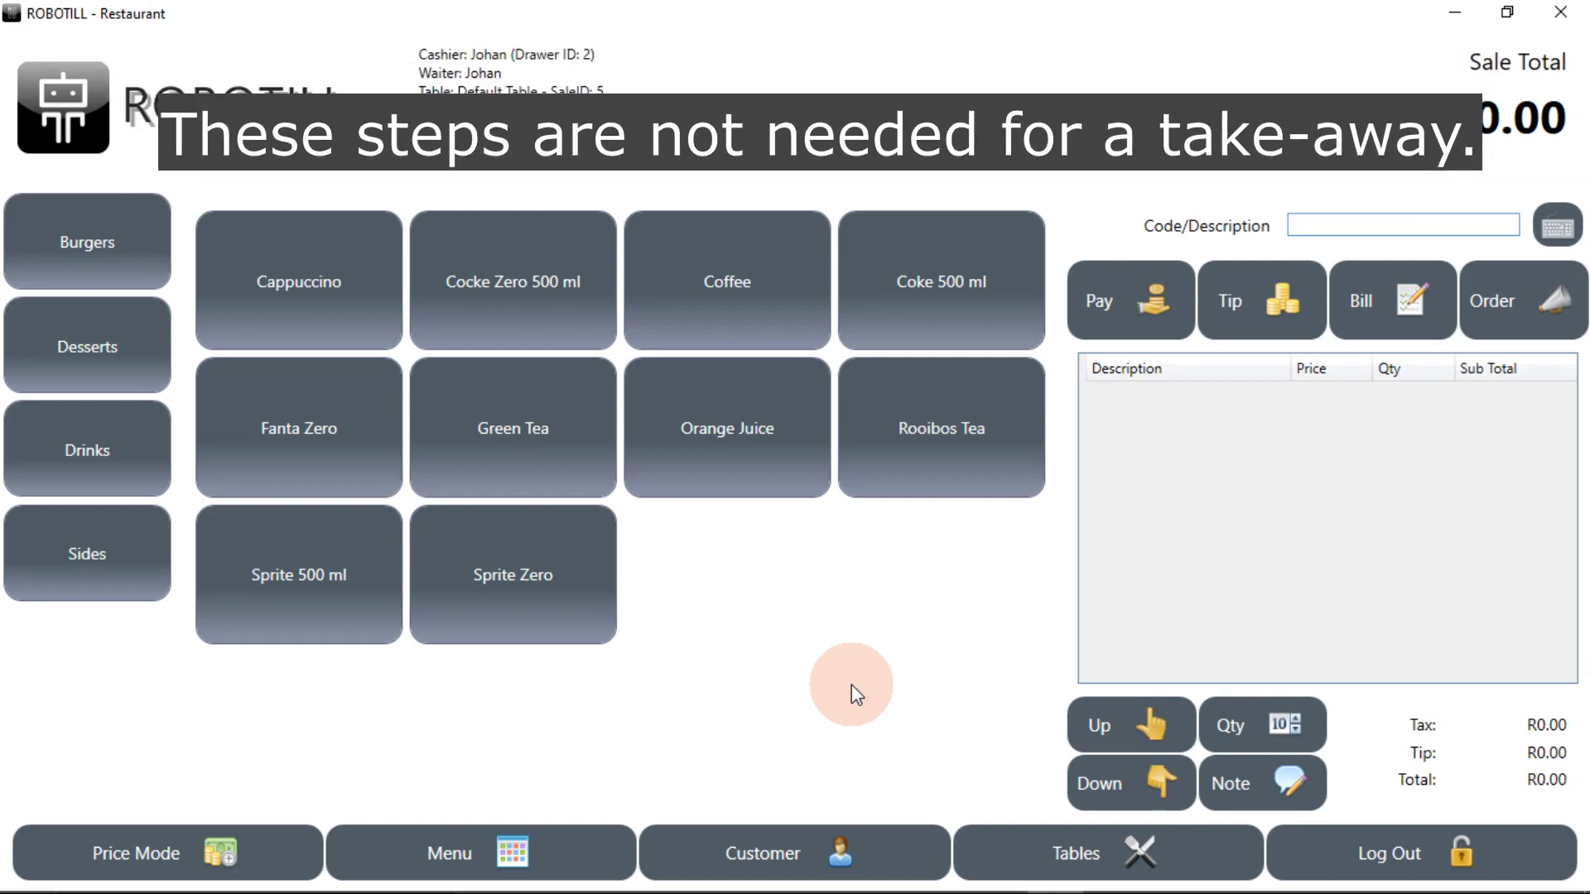
- Log out, then enable 'Cashier is the waiter' and 'Use a Default Table' in Restaurant Settings and save
click(1376, 831)
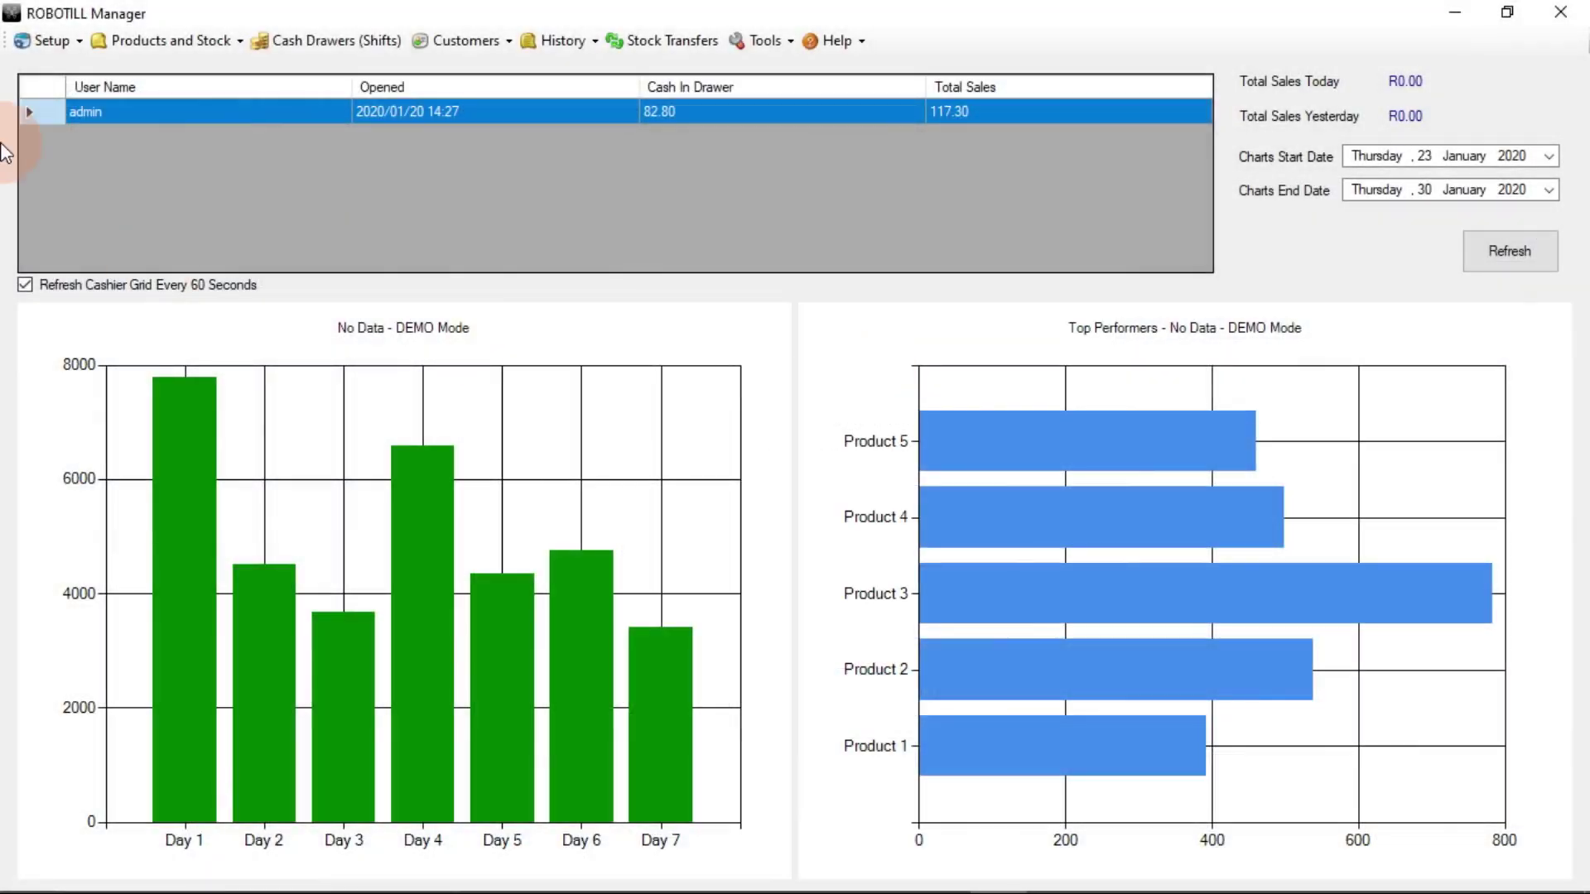
click(45, 50)
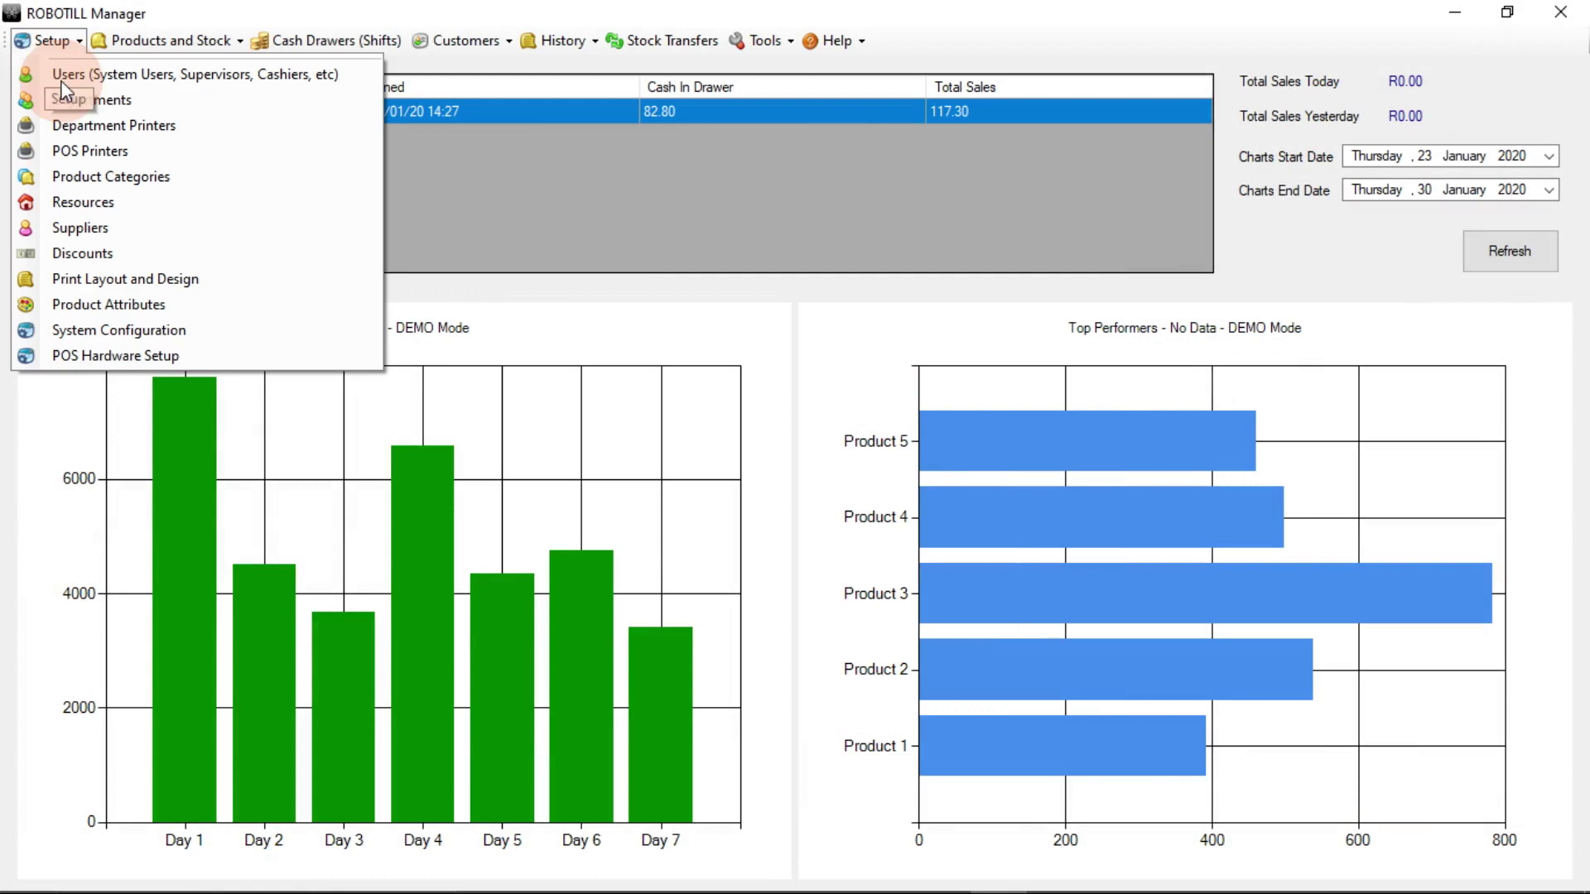
click(119, 331)
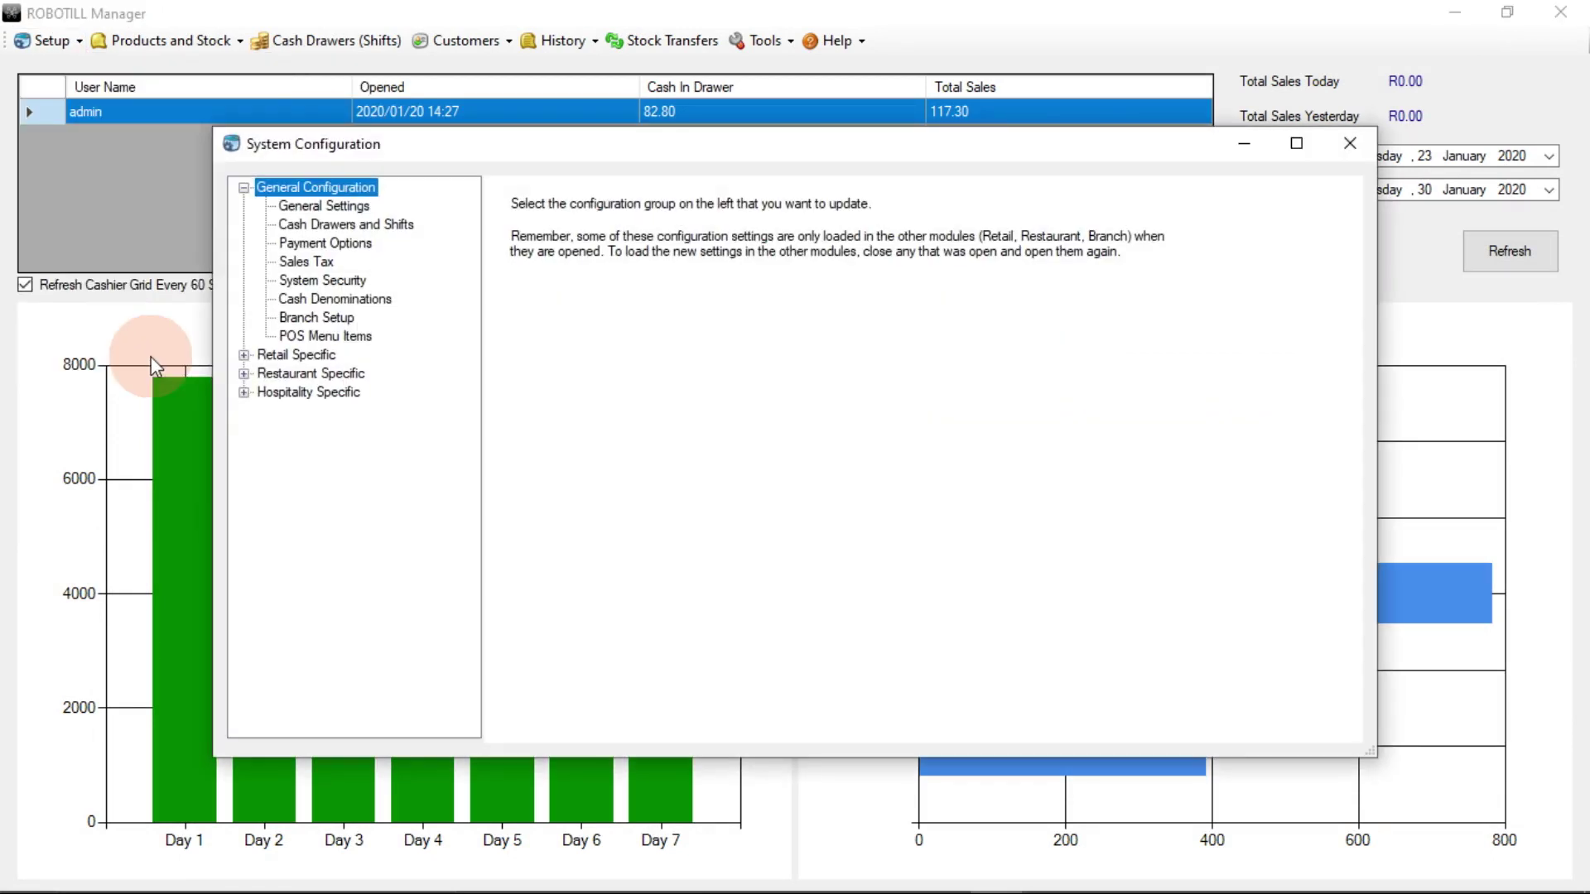
click(244, 374)
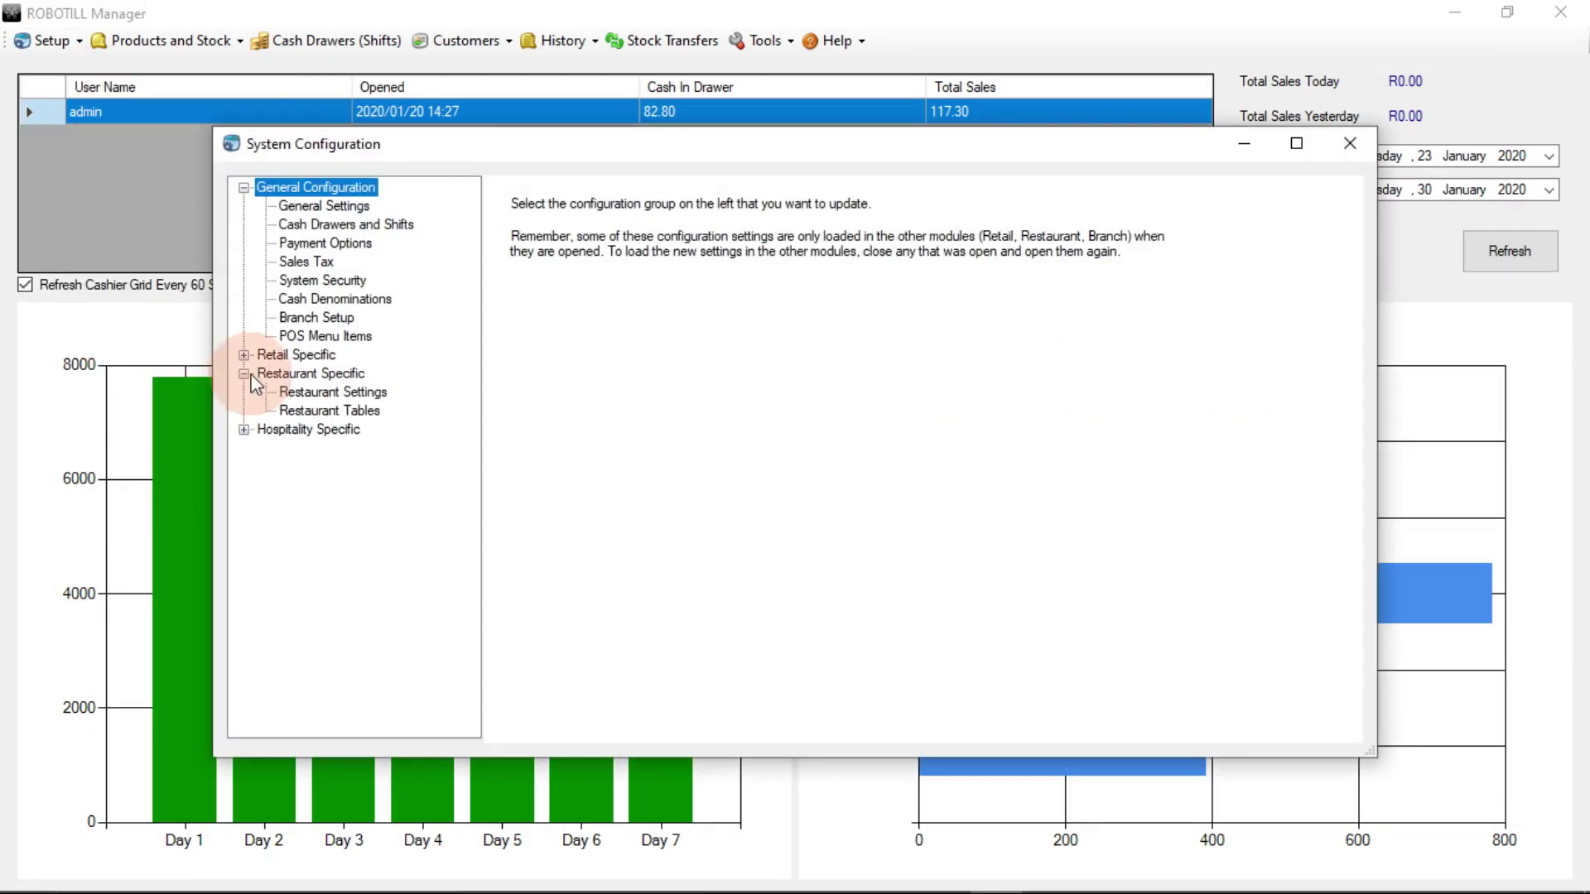
click(349, 391)
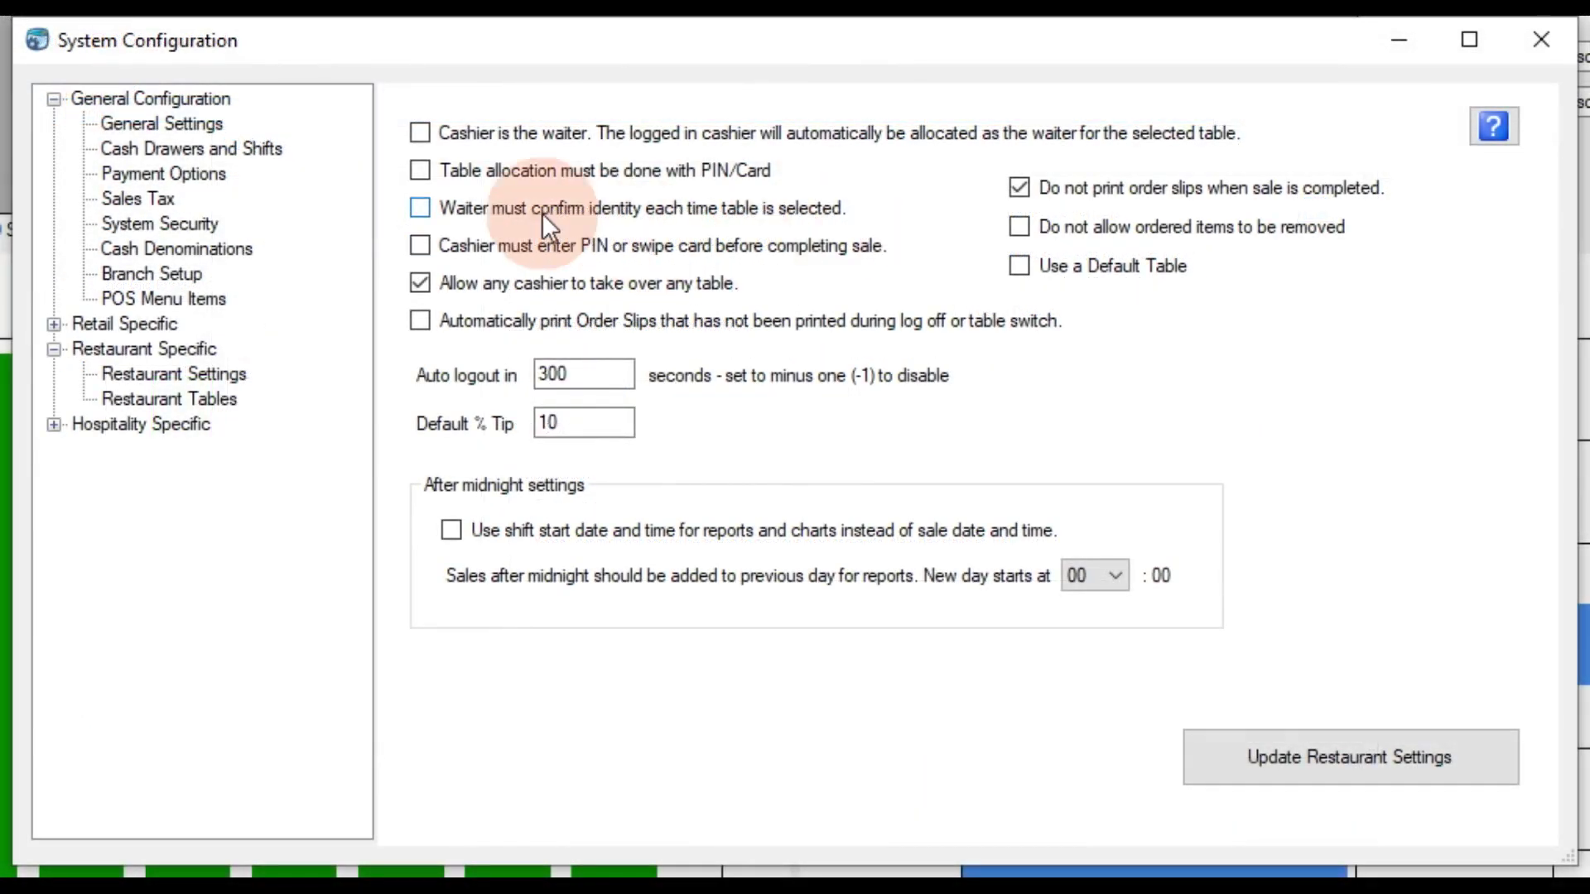
click(424, 133)
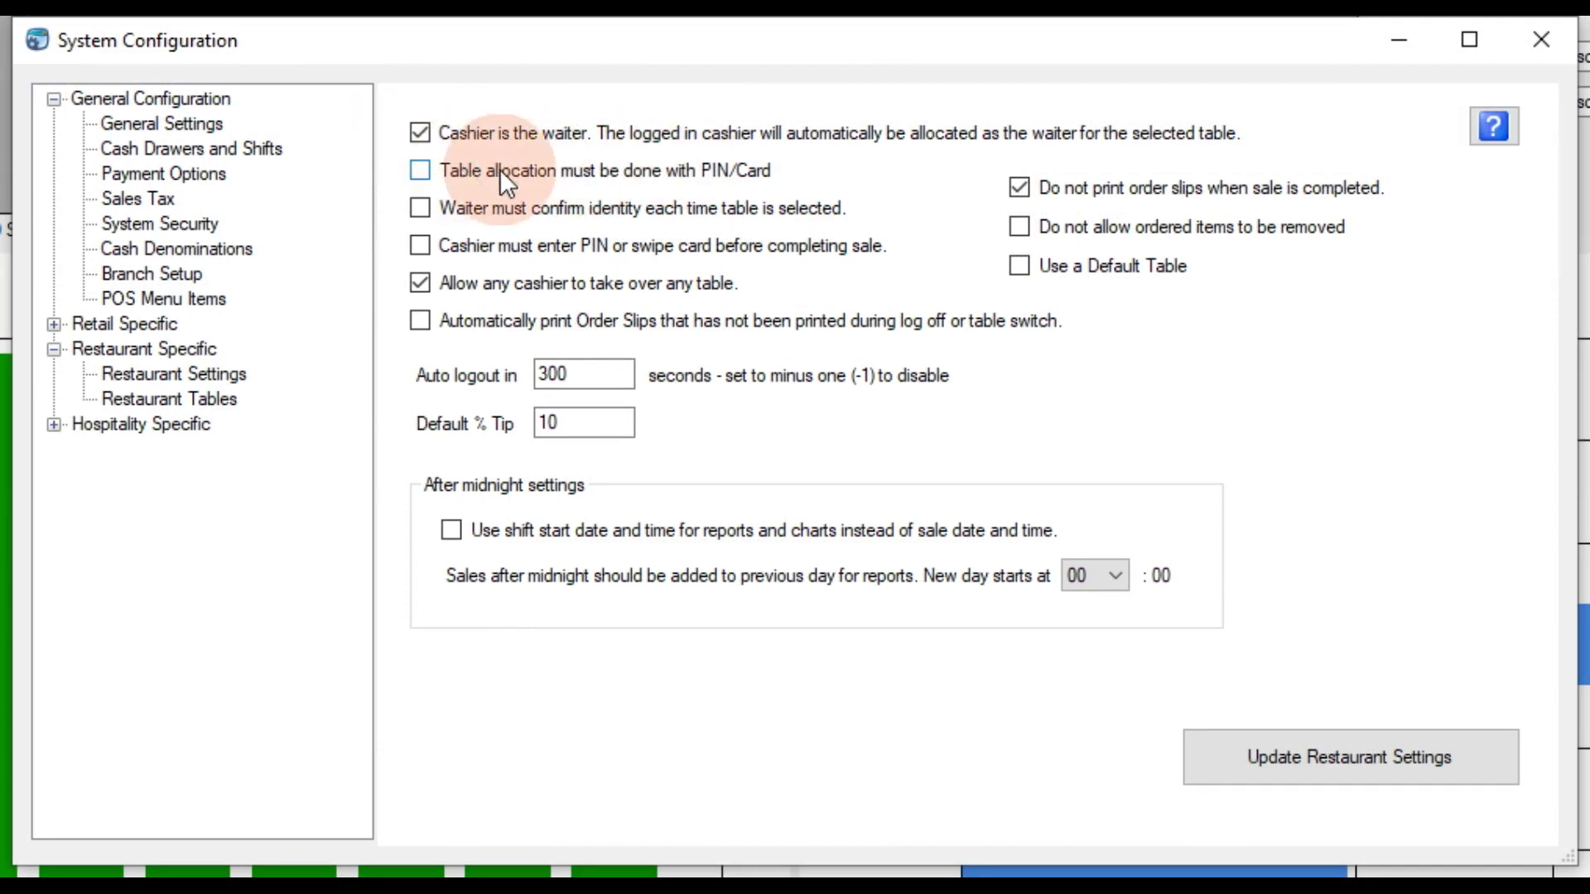
click(1022, 265)
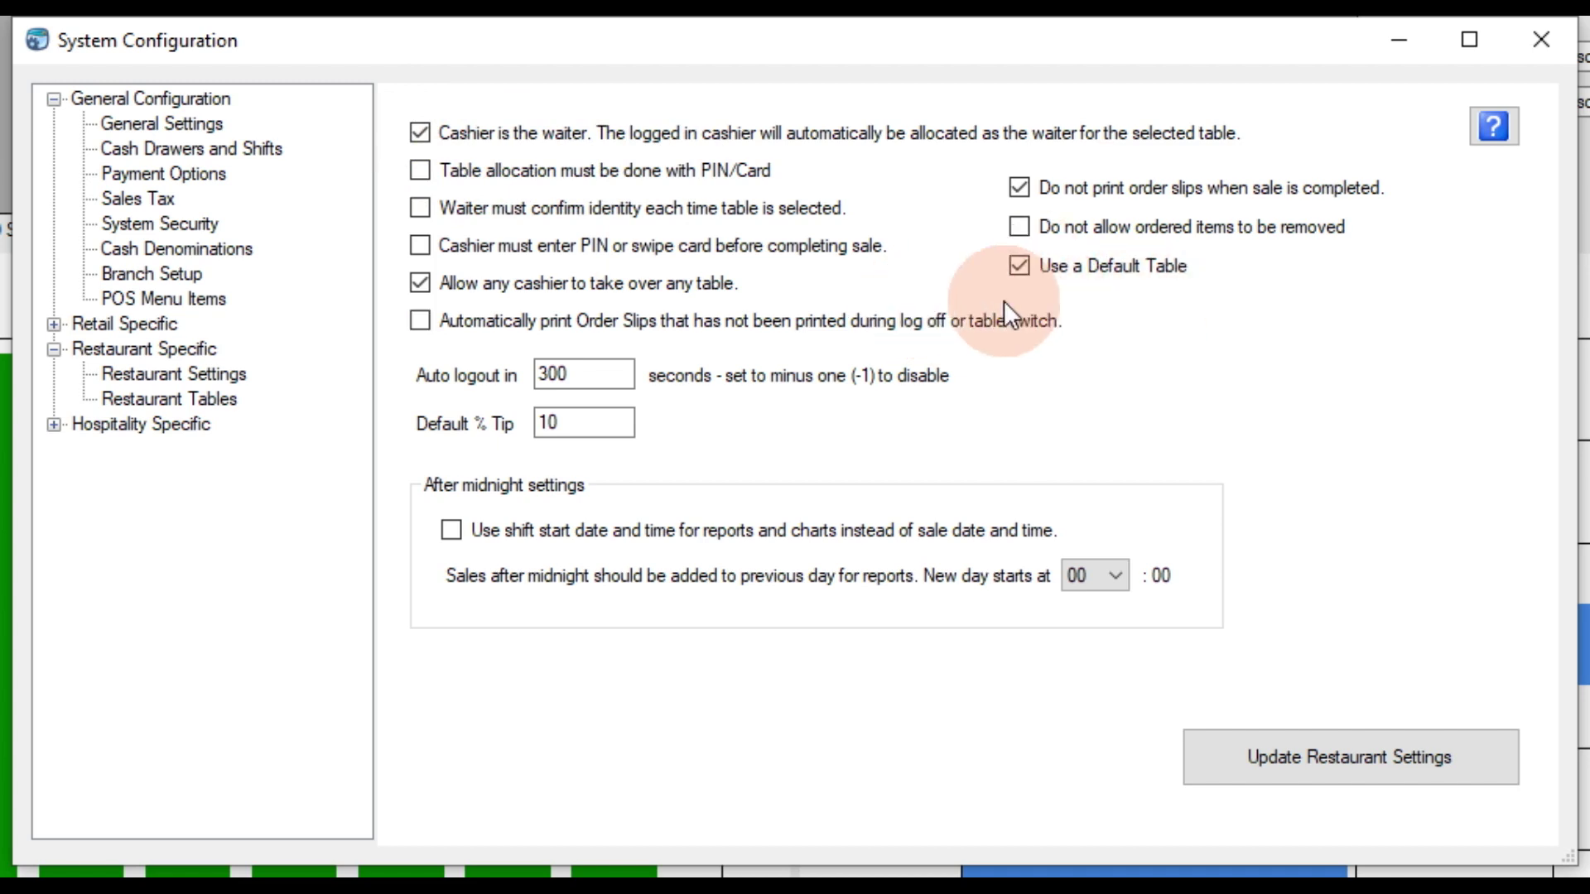
click(1405, 755)
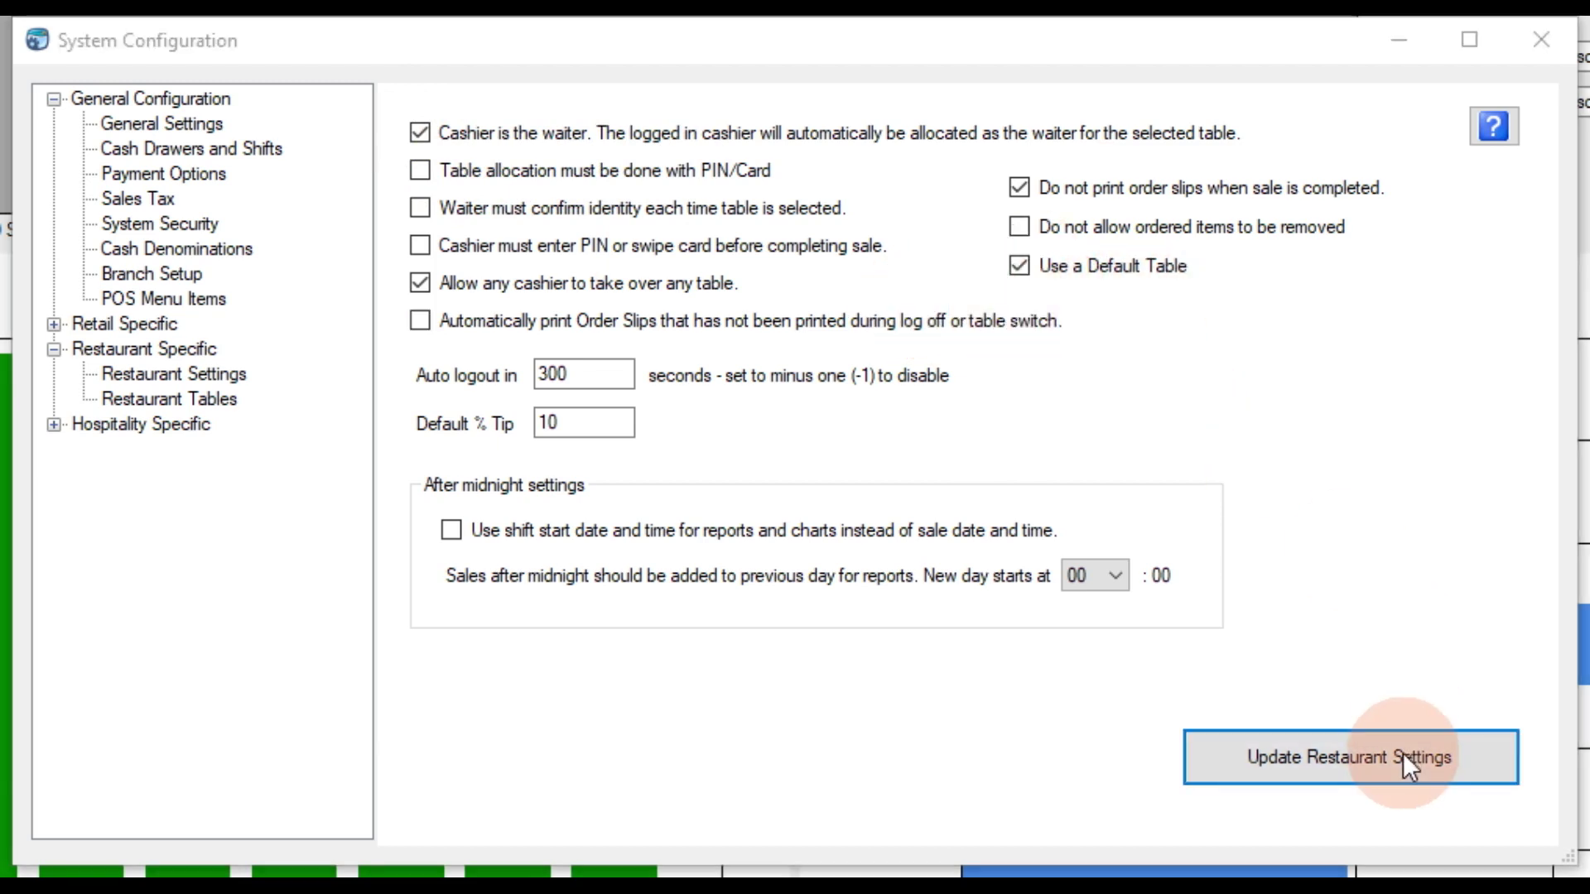
click(855, 567)
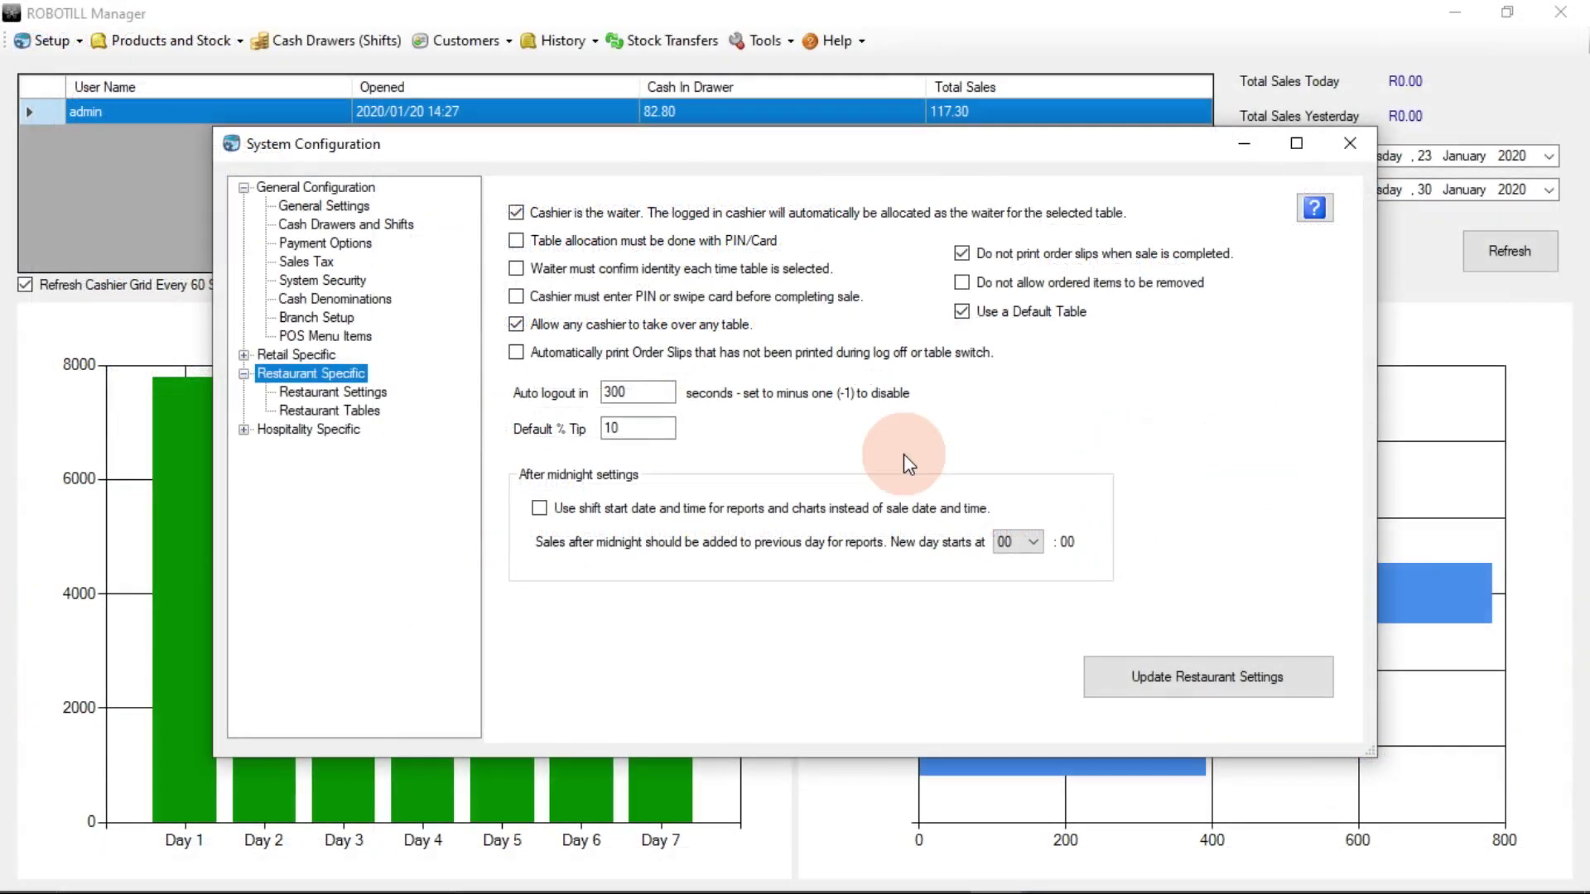
- Rename the Default Table to 'Till 1', set its width to 20, and move it off the corner
click(363, 414)
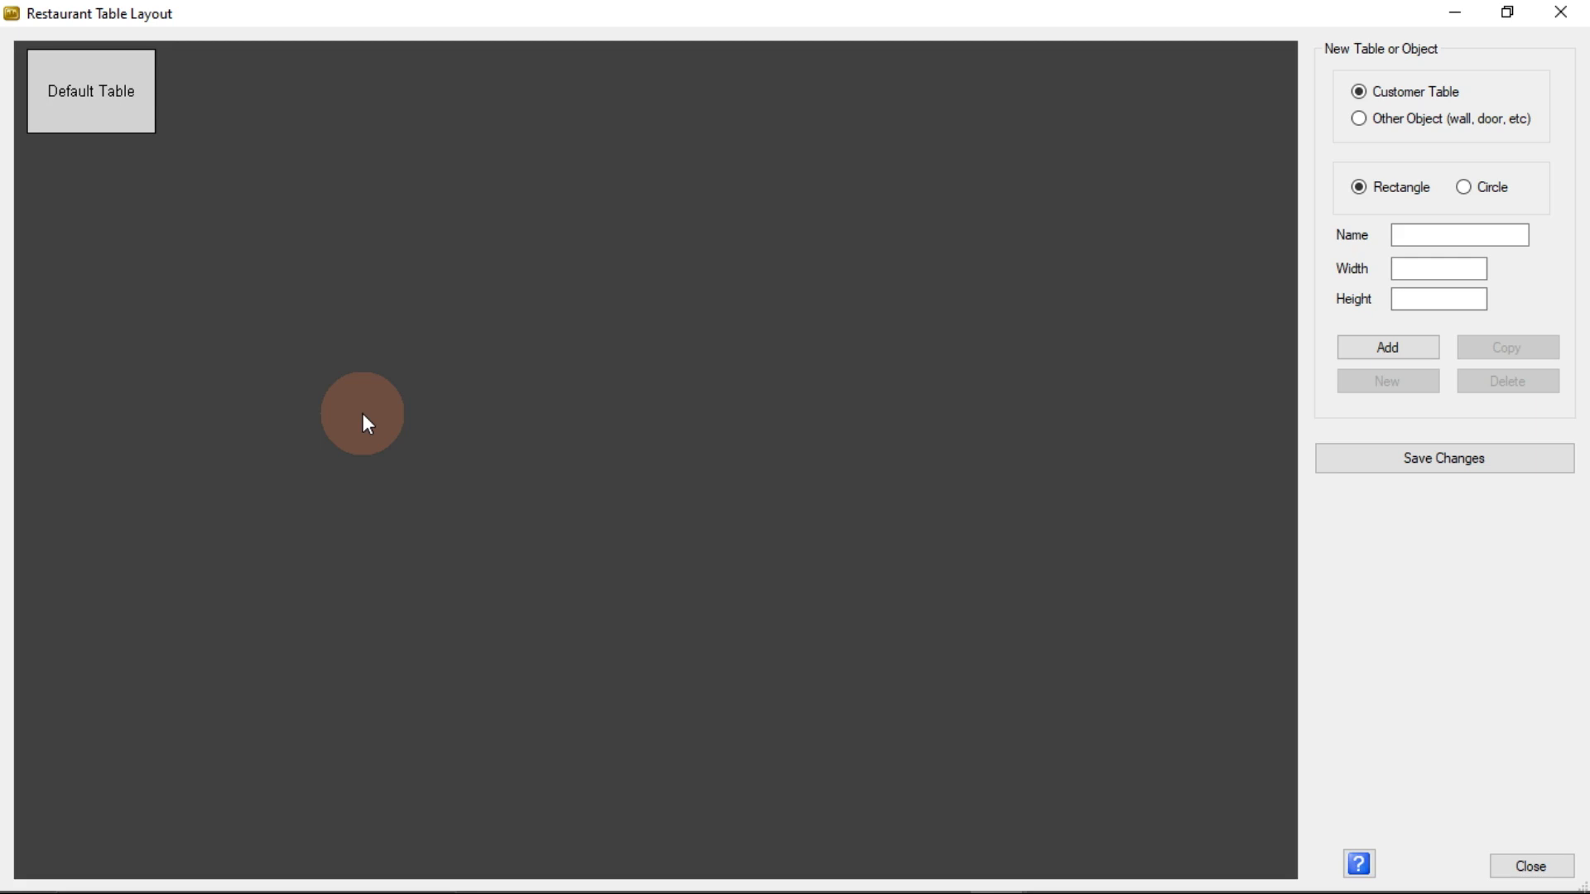
click(123, 141)
drag(1475, 237, 1371, 233)
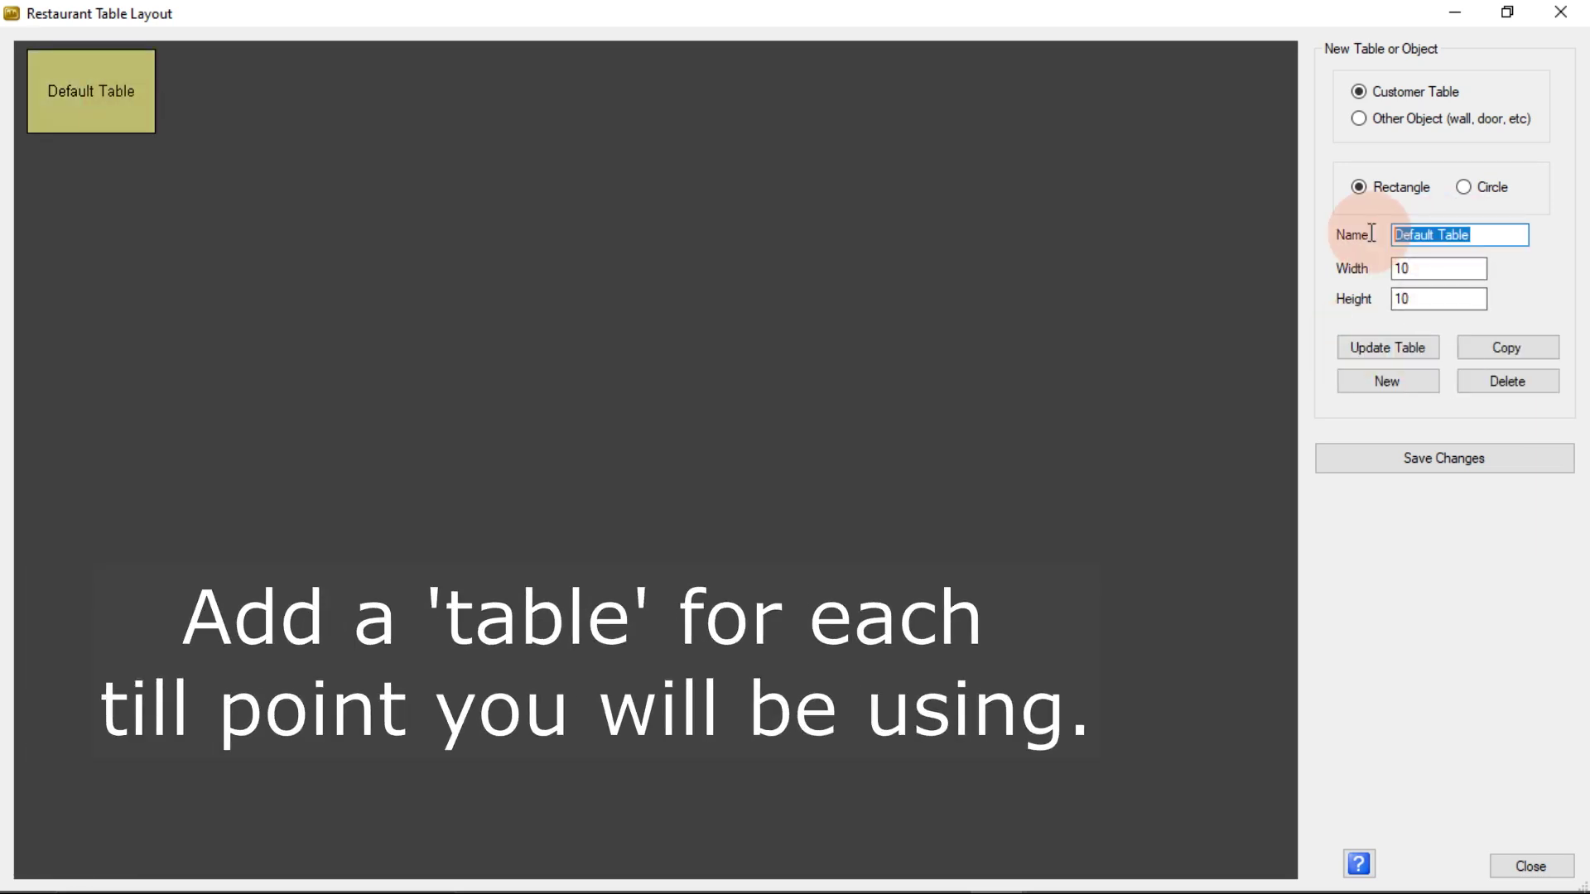
text(Till 1)
key(Tab)
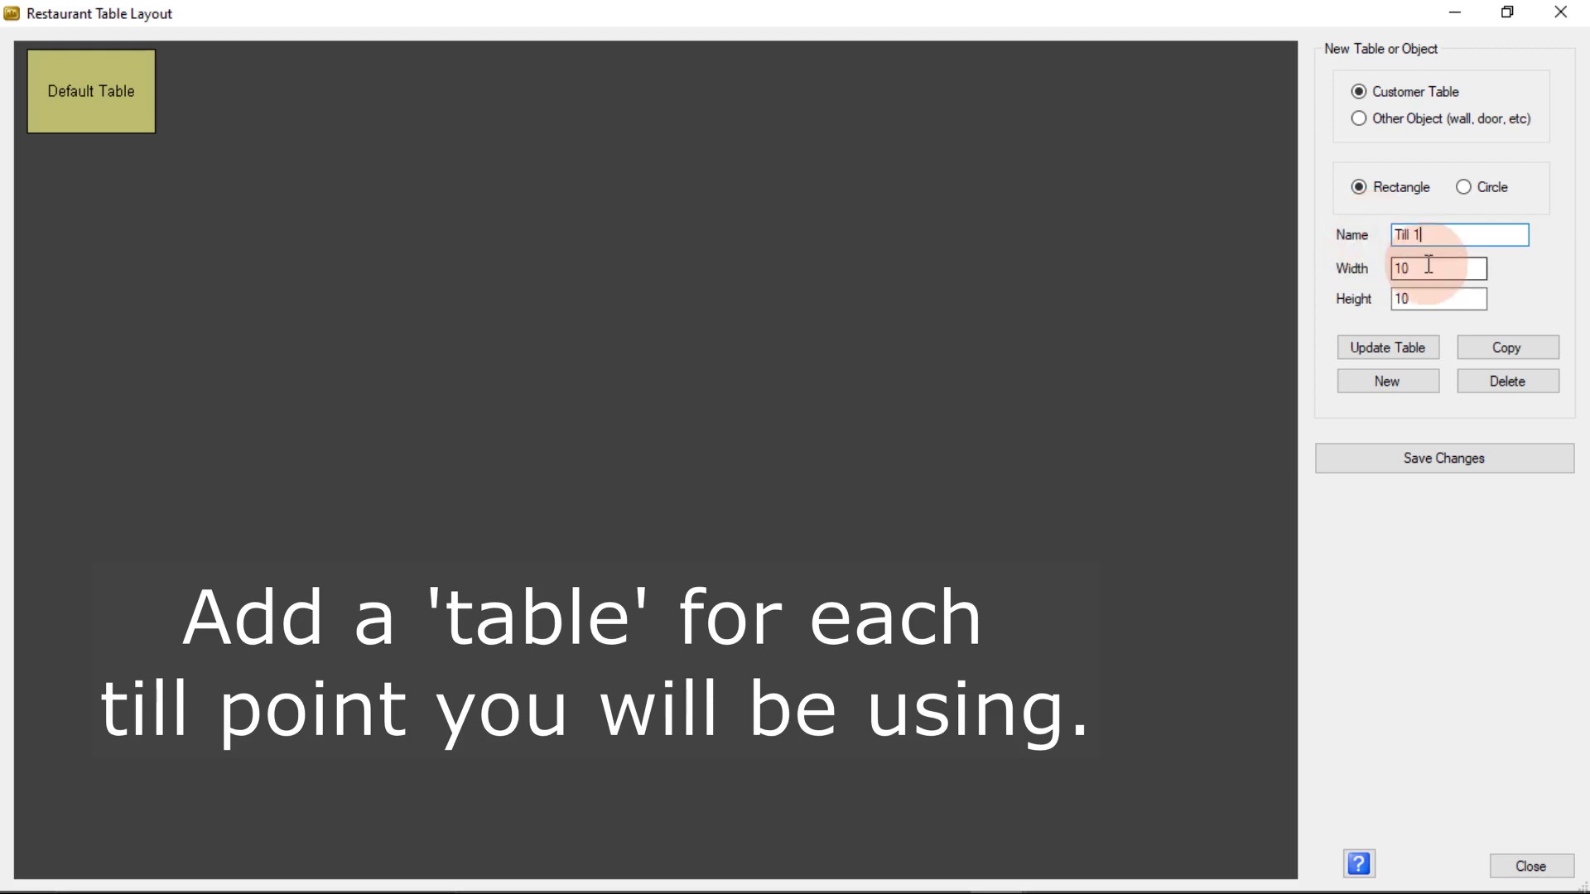
text(20)
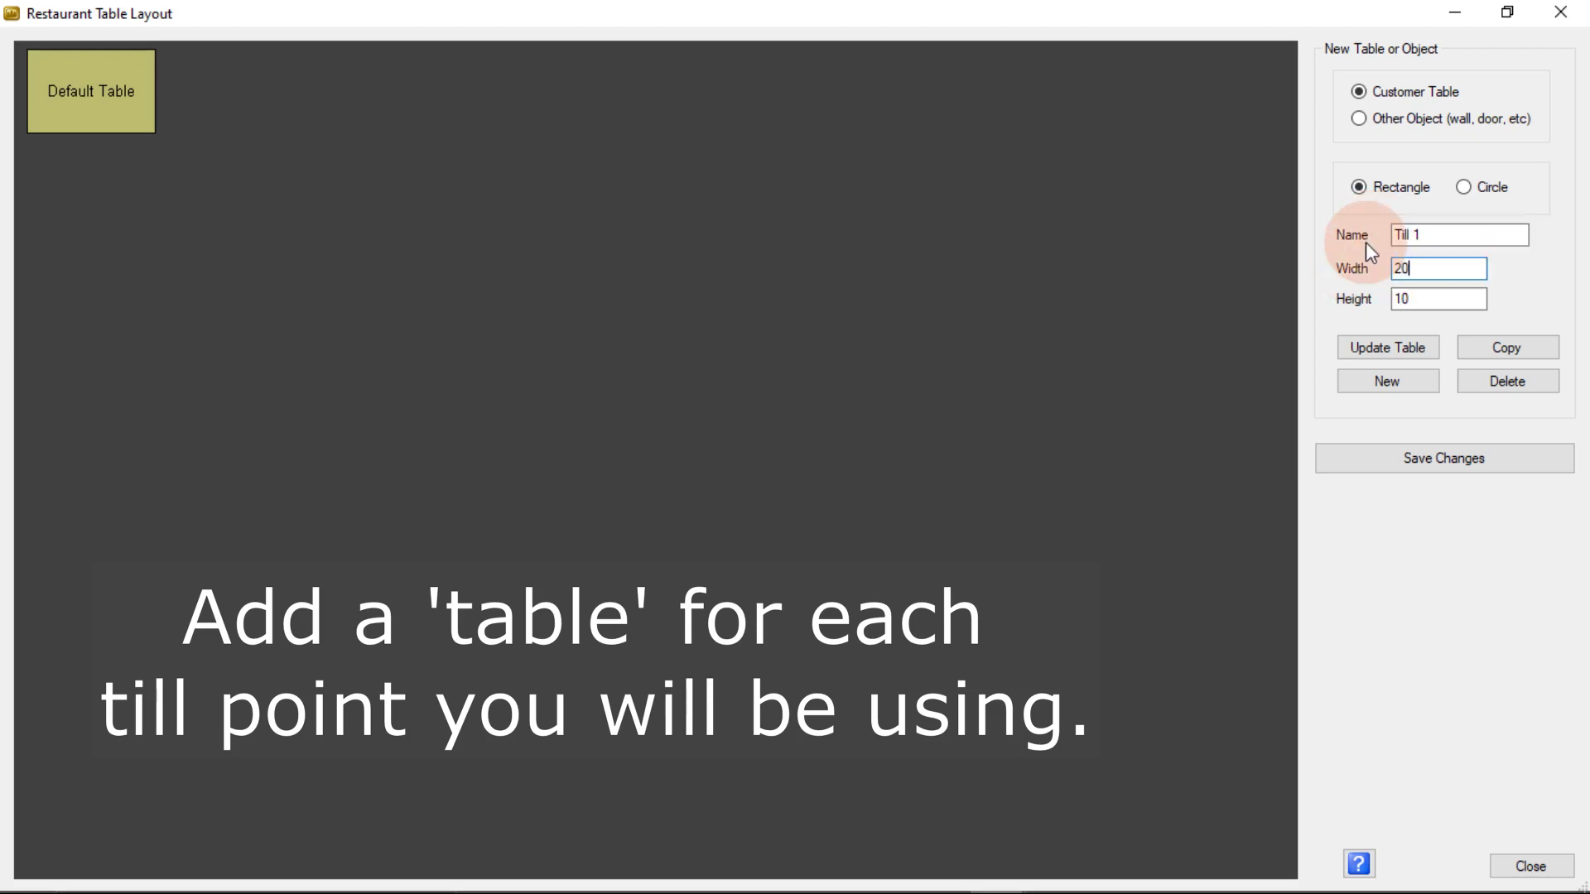
click(1380, 349)
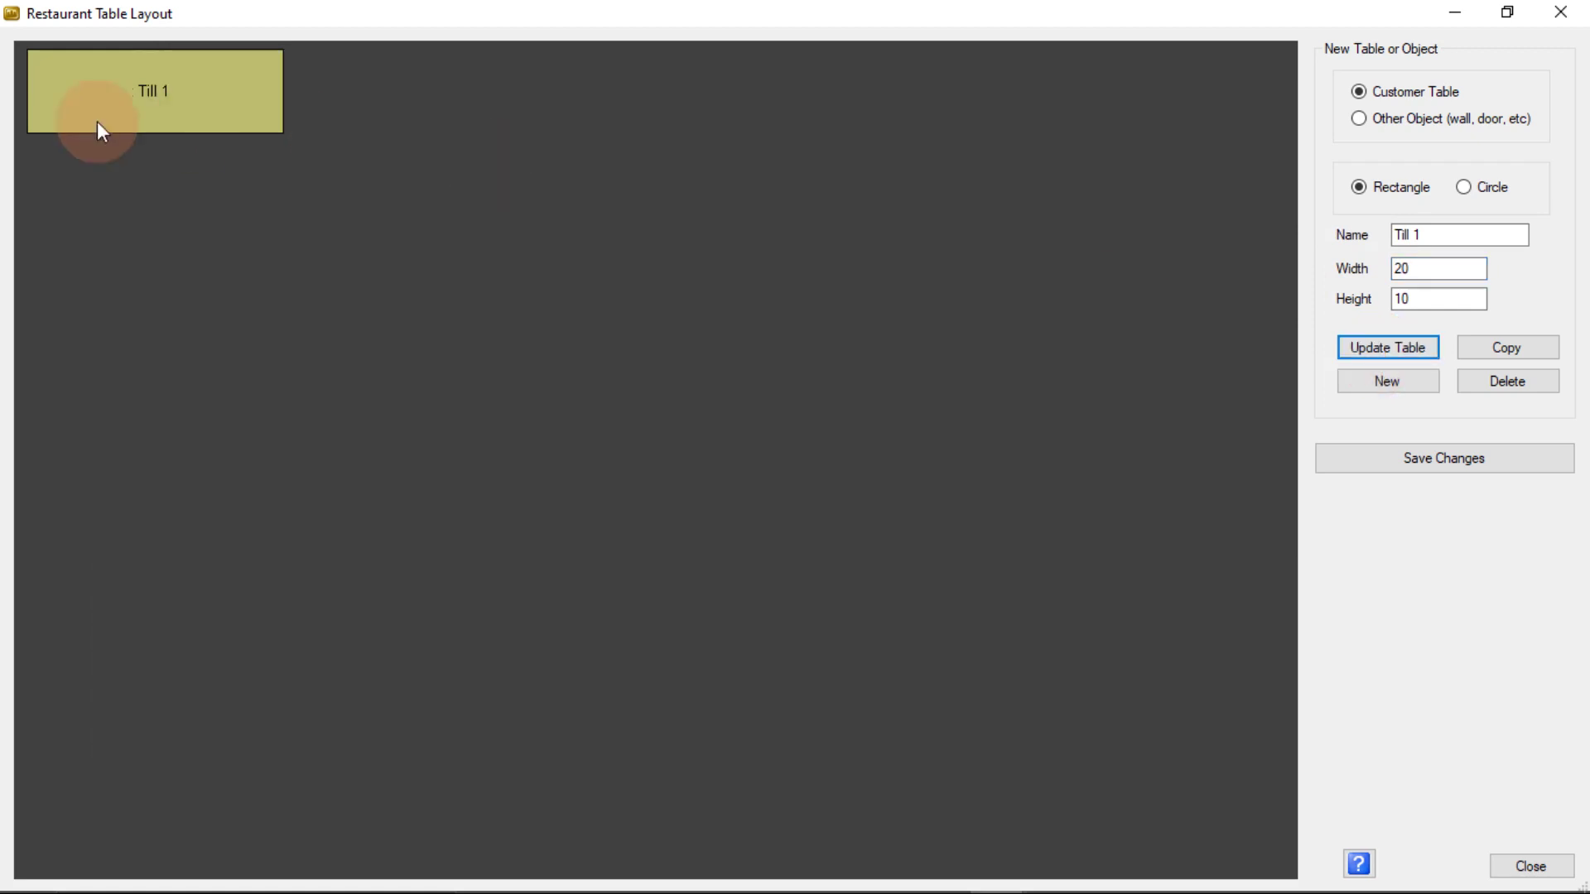
drag(99, 125, 130, 134)
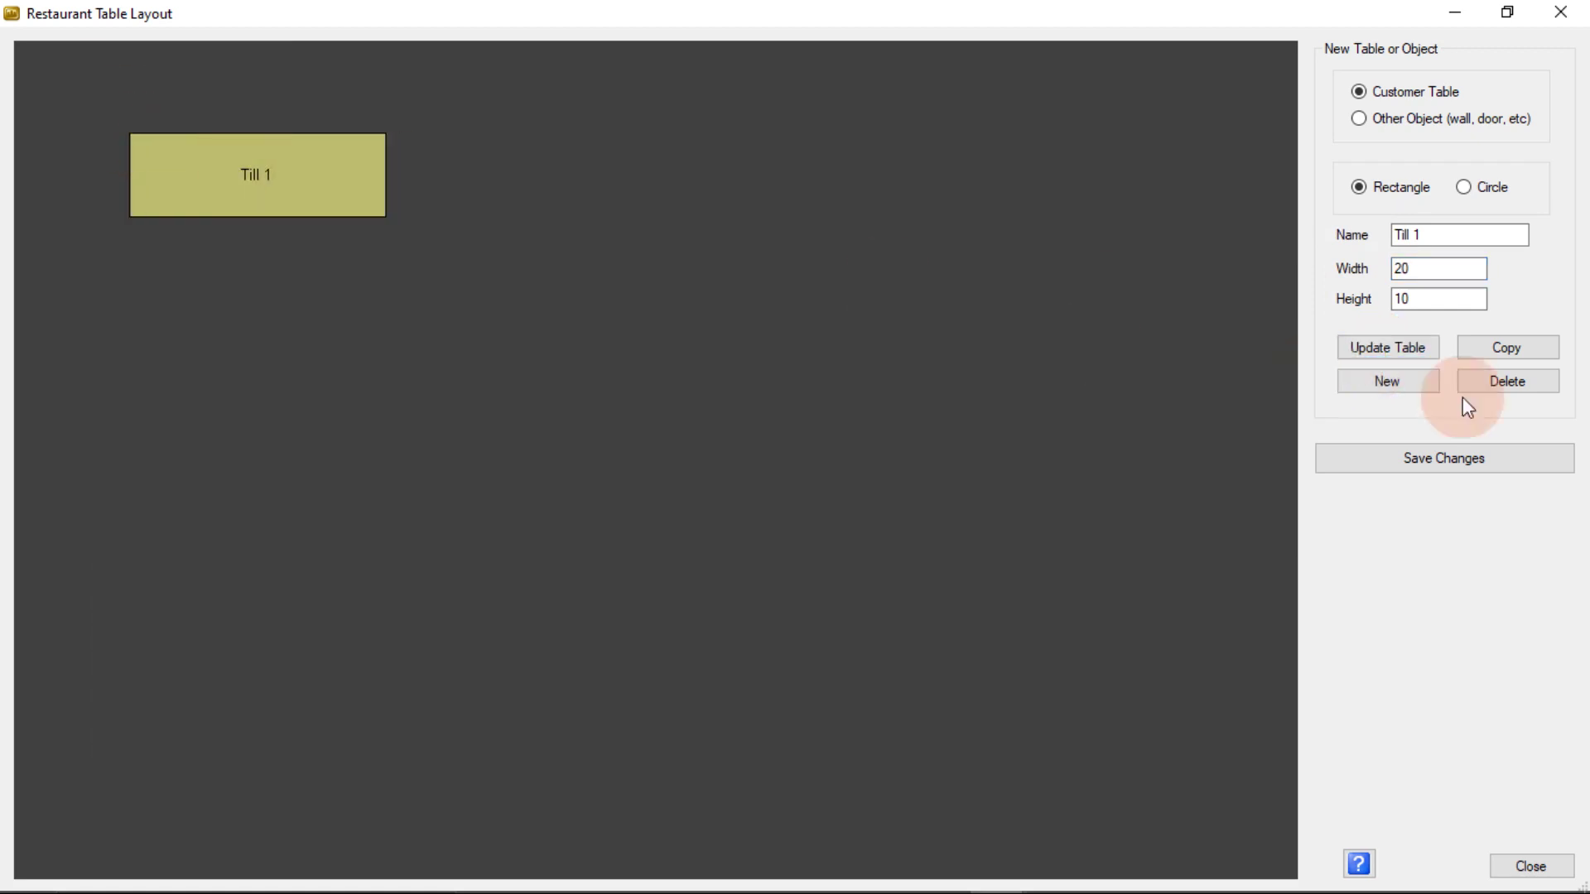
- Copy Till 1, place the copy below it, and rename it 'Till 2'
click(1505, 354)
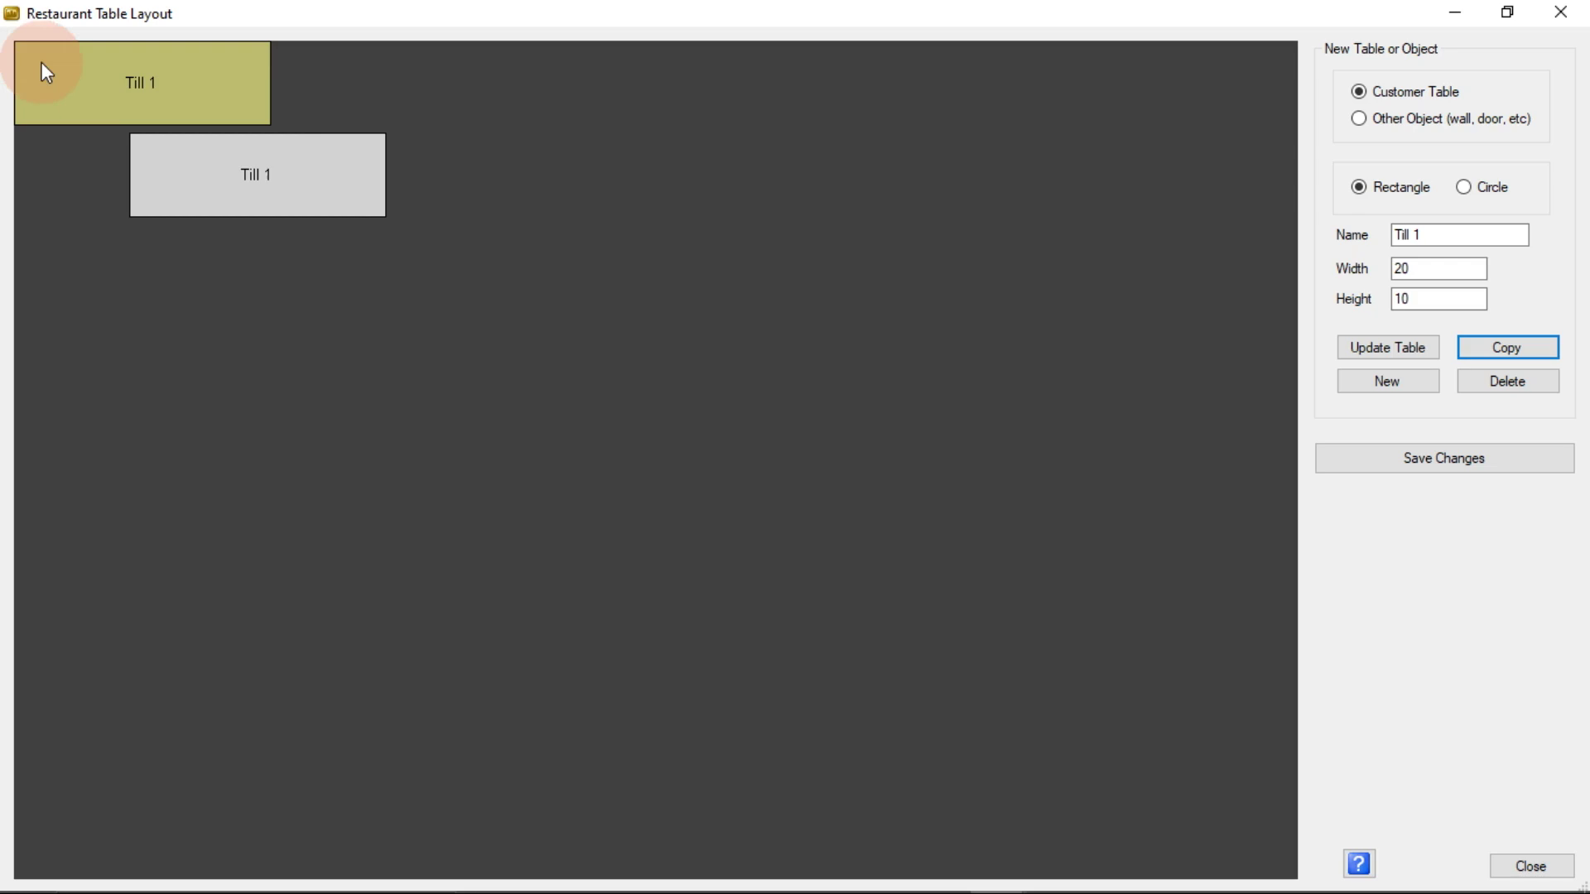
drag(41, 62, 141, 265)
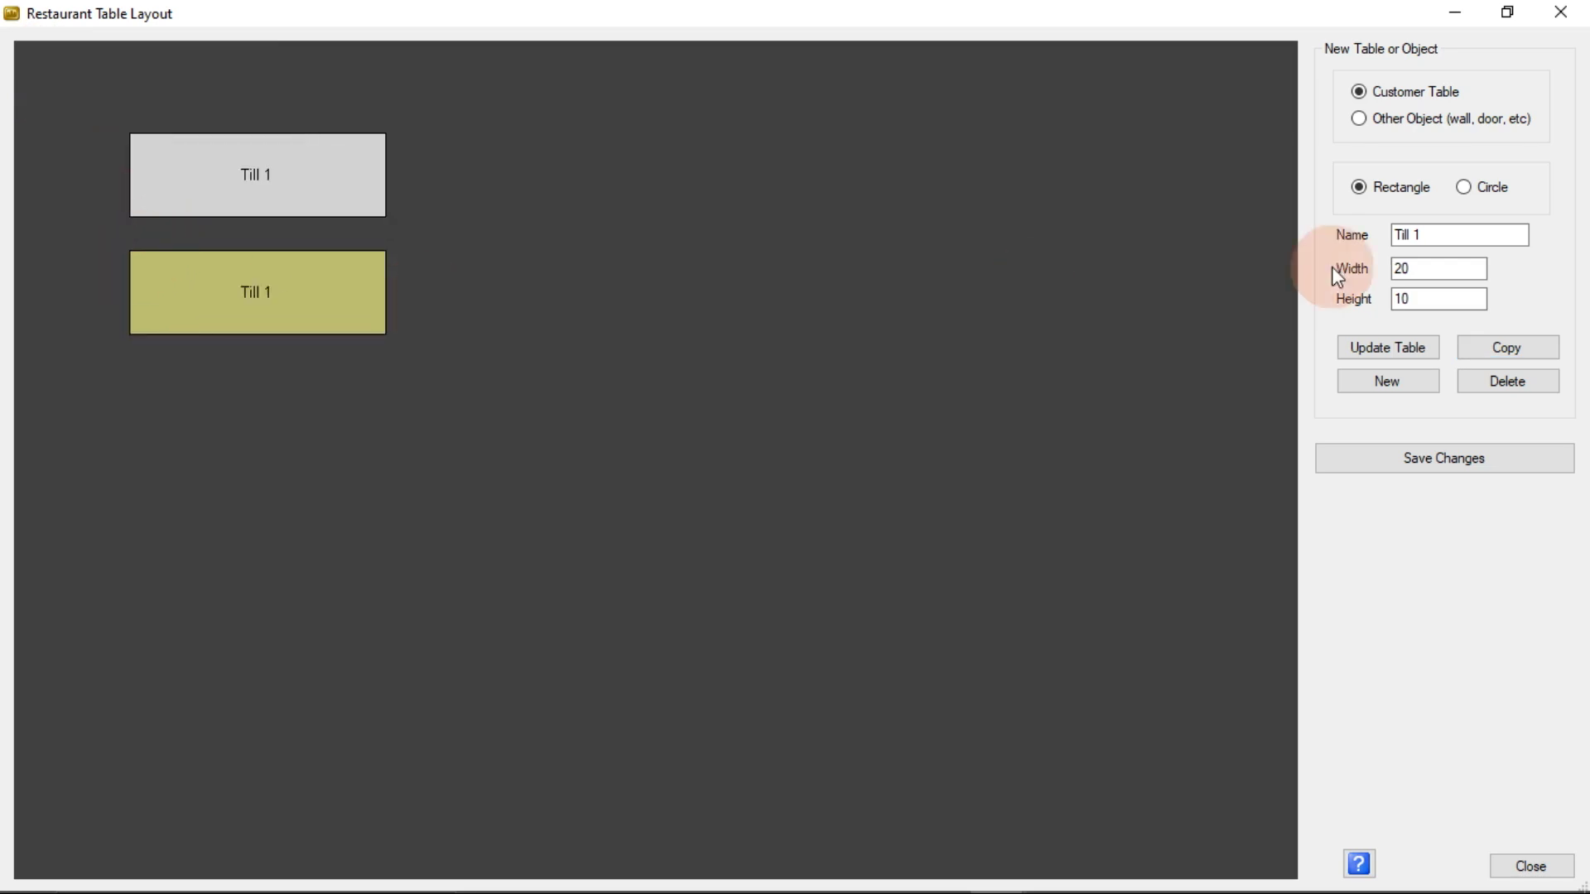
click(1452, 236)
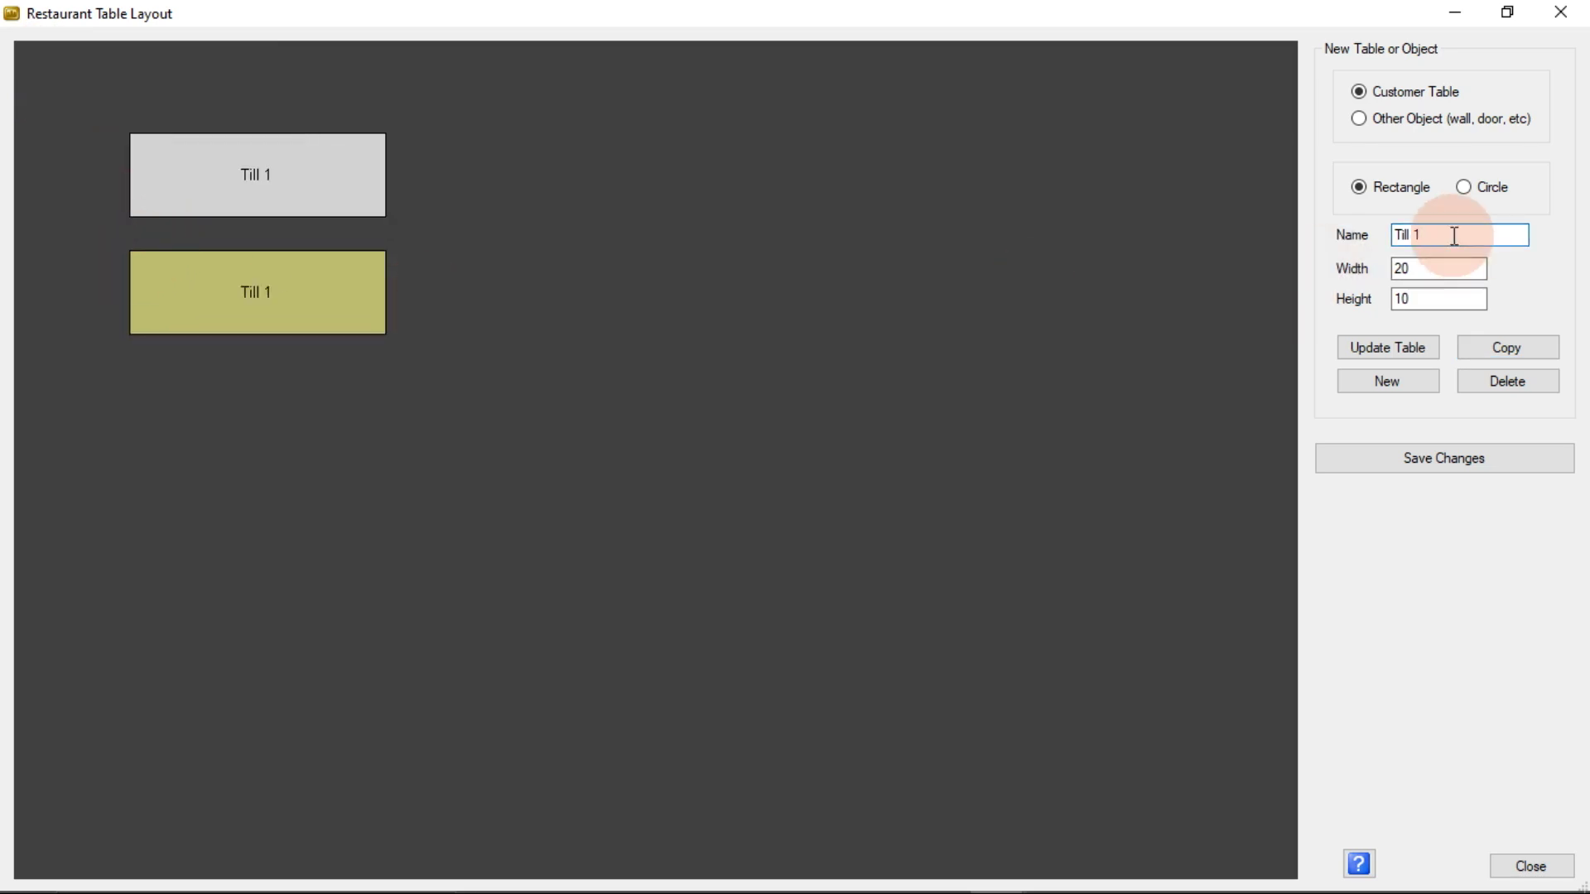
key(BackSpace)
text(2)
click(1385, 347)
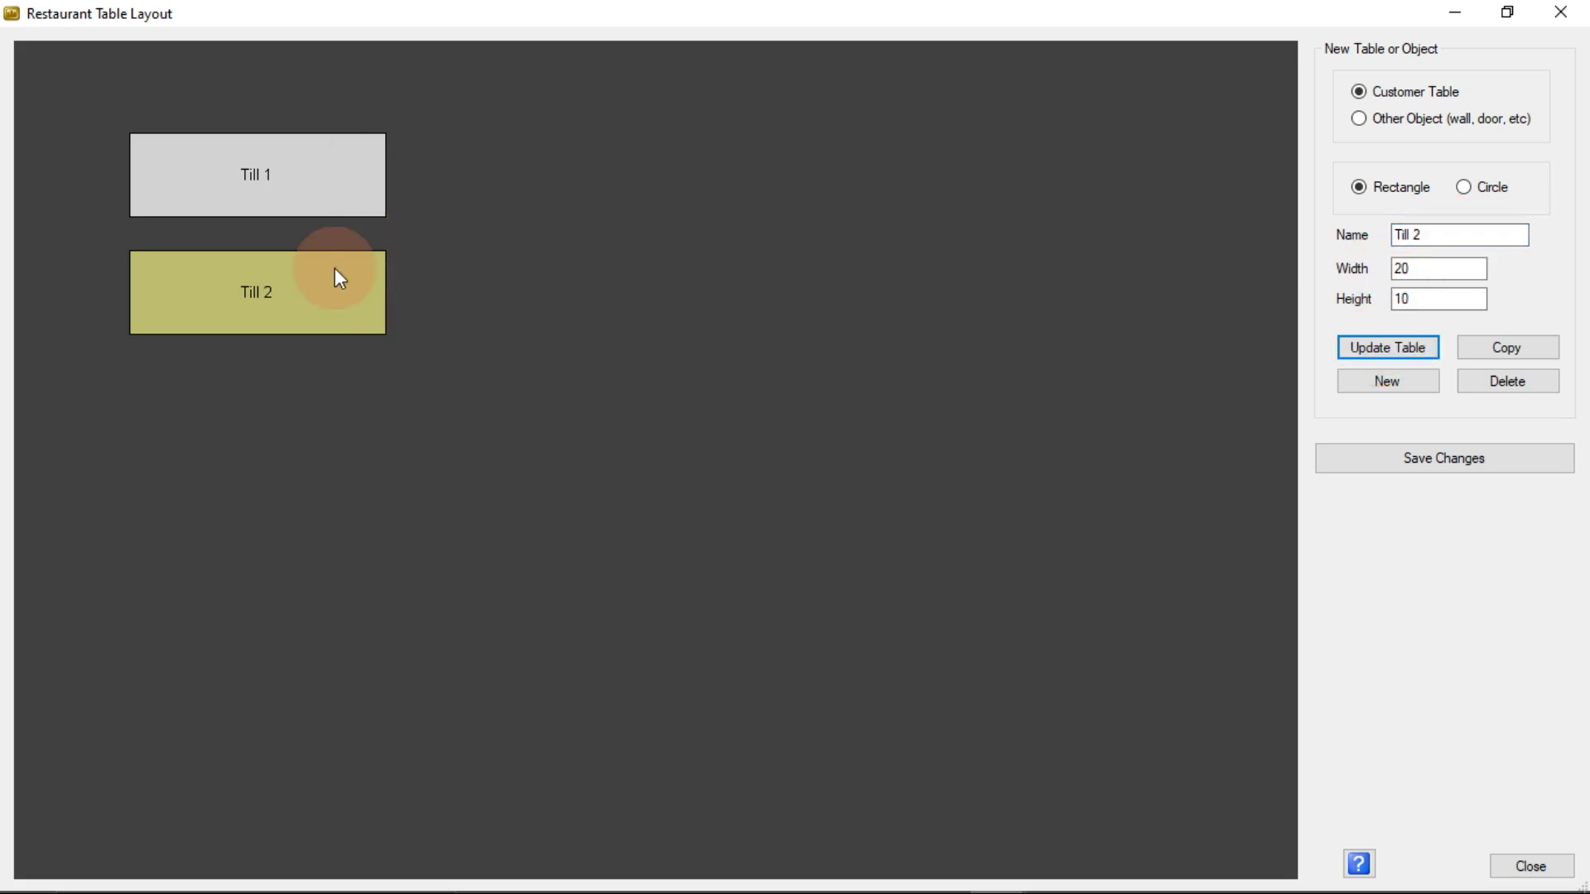
- Create a new table 'Telephone Order 1' with width 30 and height 10
click(1401, 383)
text(Telephone)
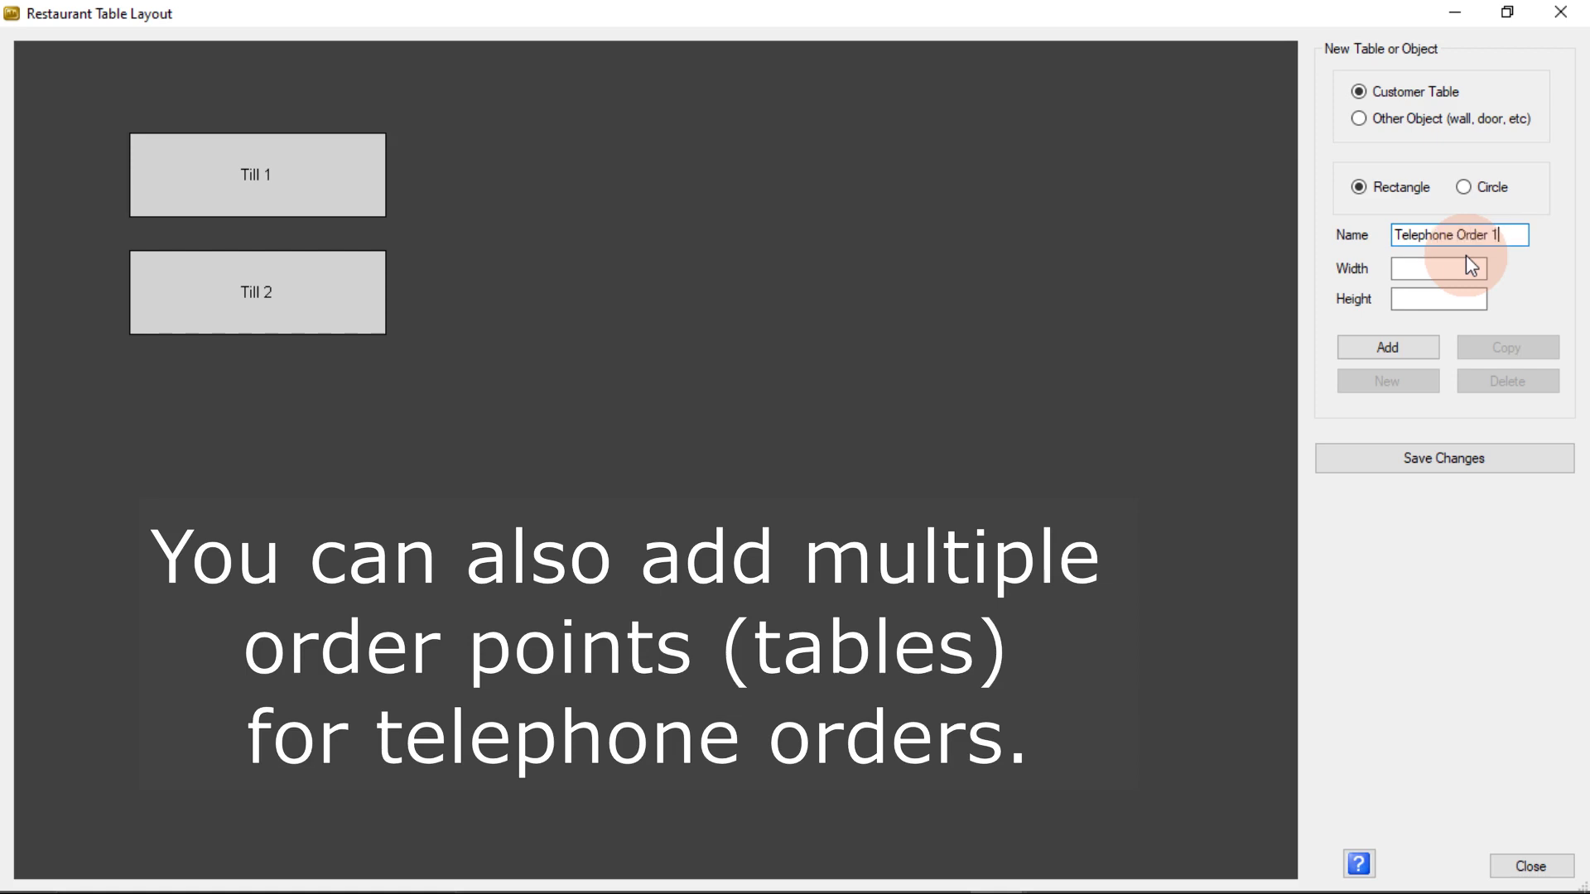
click(1432, 268)
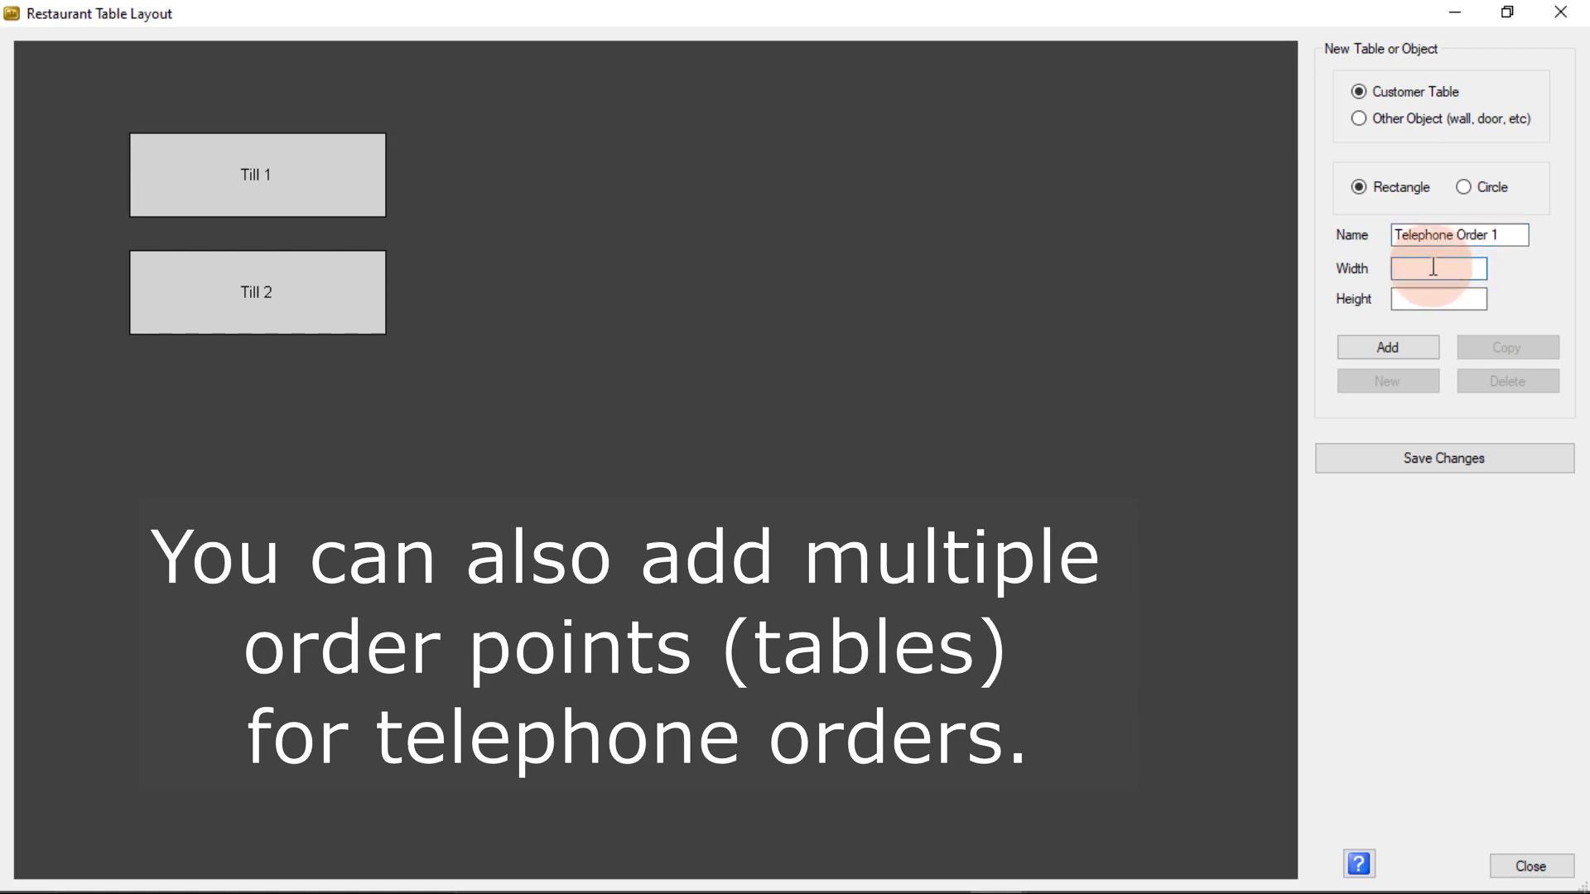
text(30)
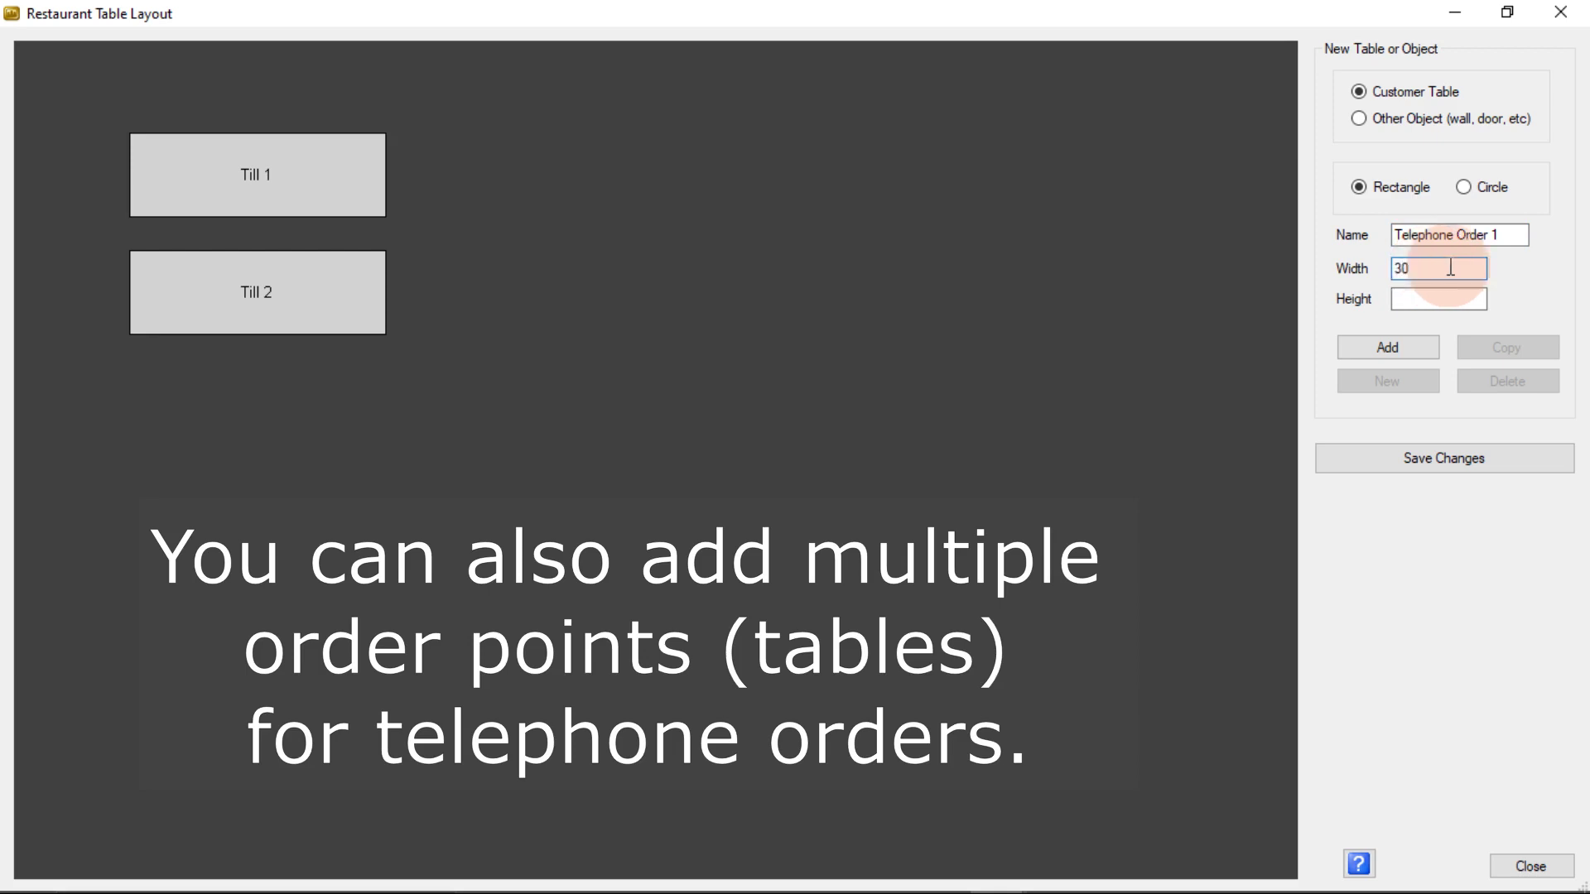
click(1439, 299)
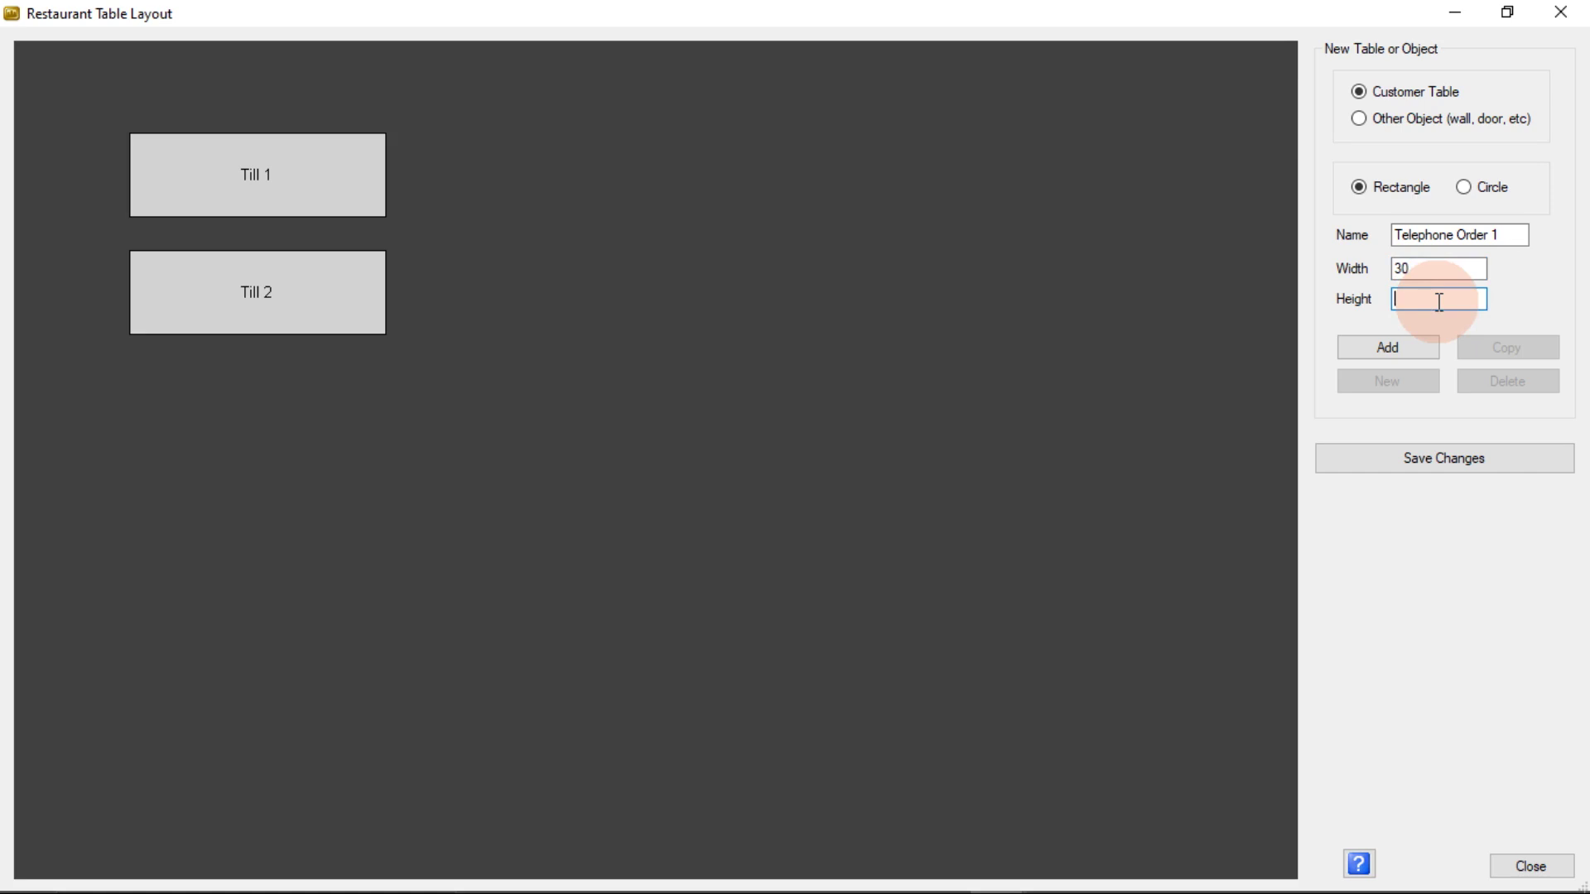
text(10)
click(1388, 348)
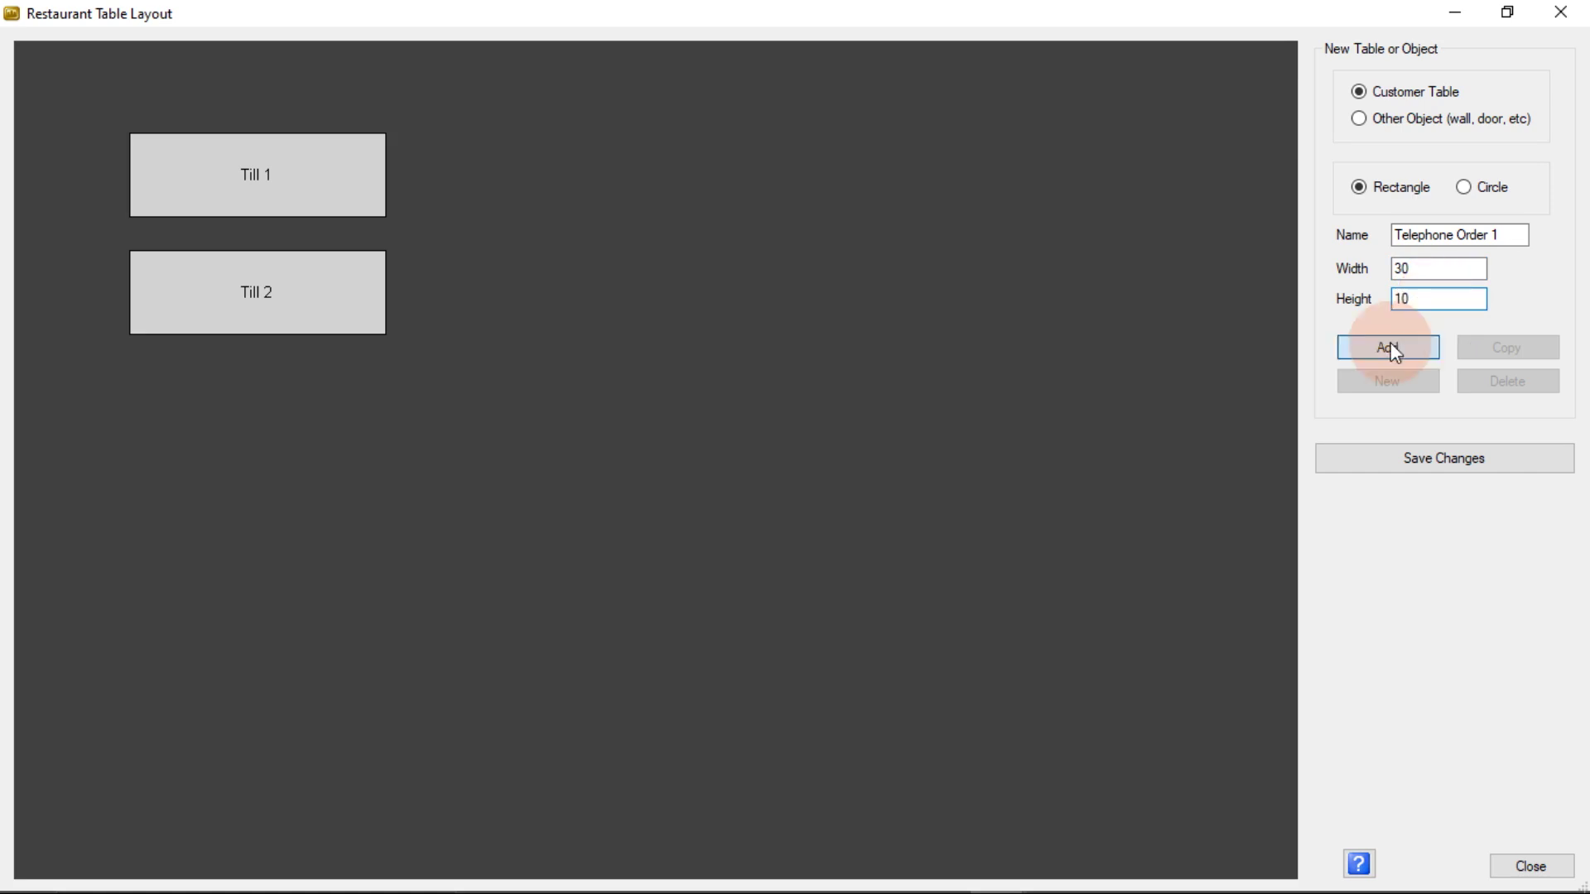
- Move Telephone Order 1 beside the tills and stack two copies below it
drag(68, 58, 608, 151)
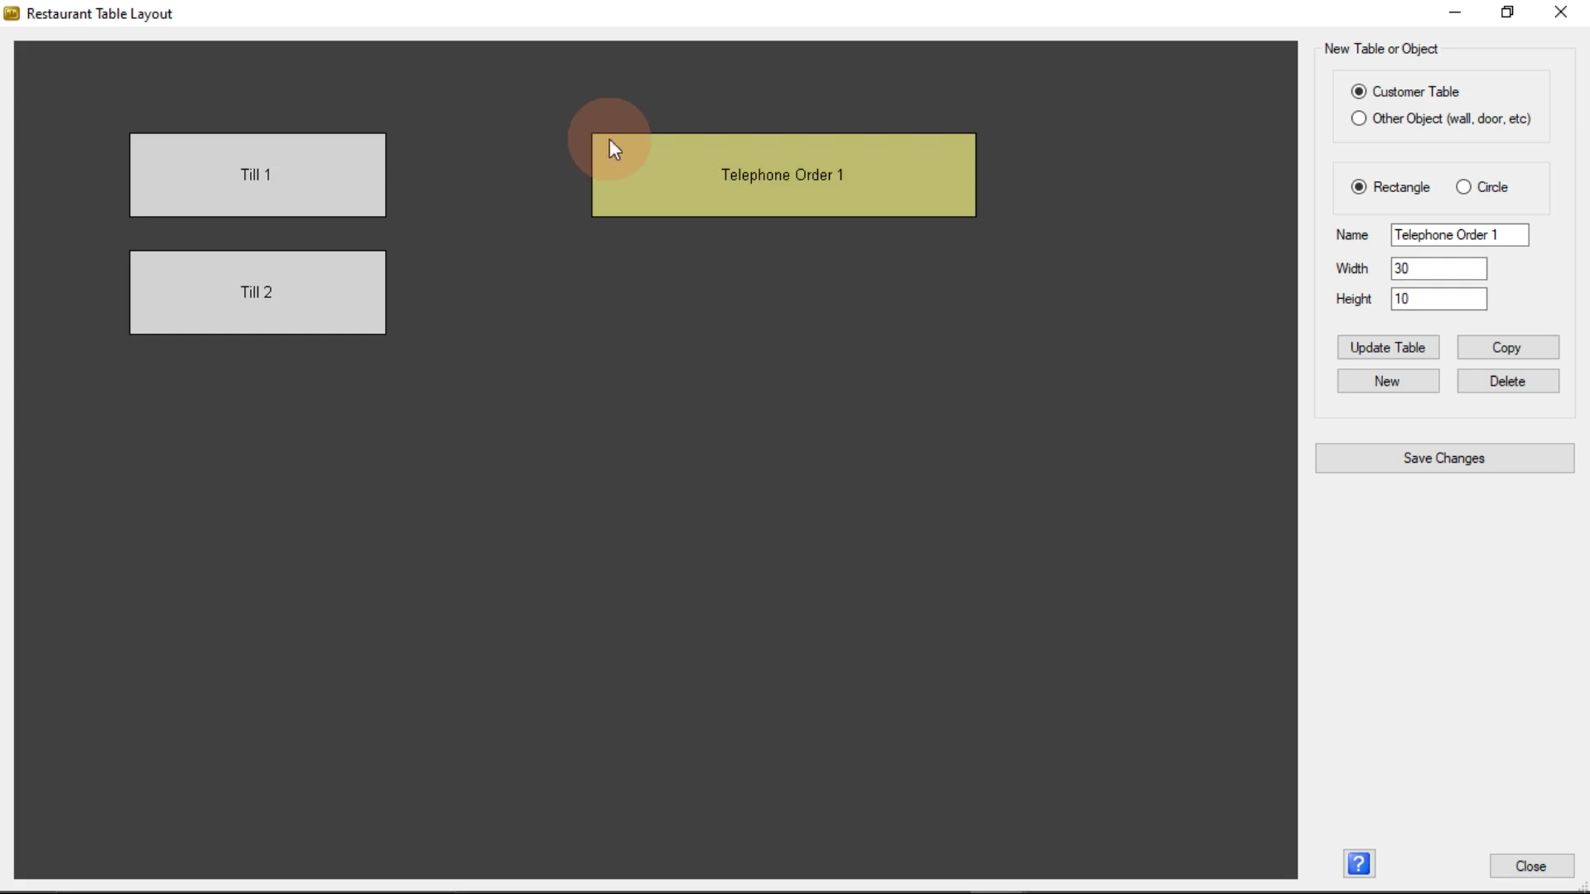
click(1500, 346)
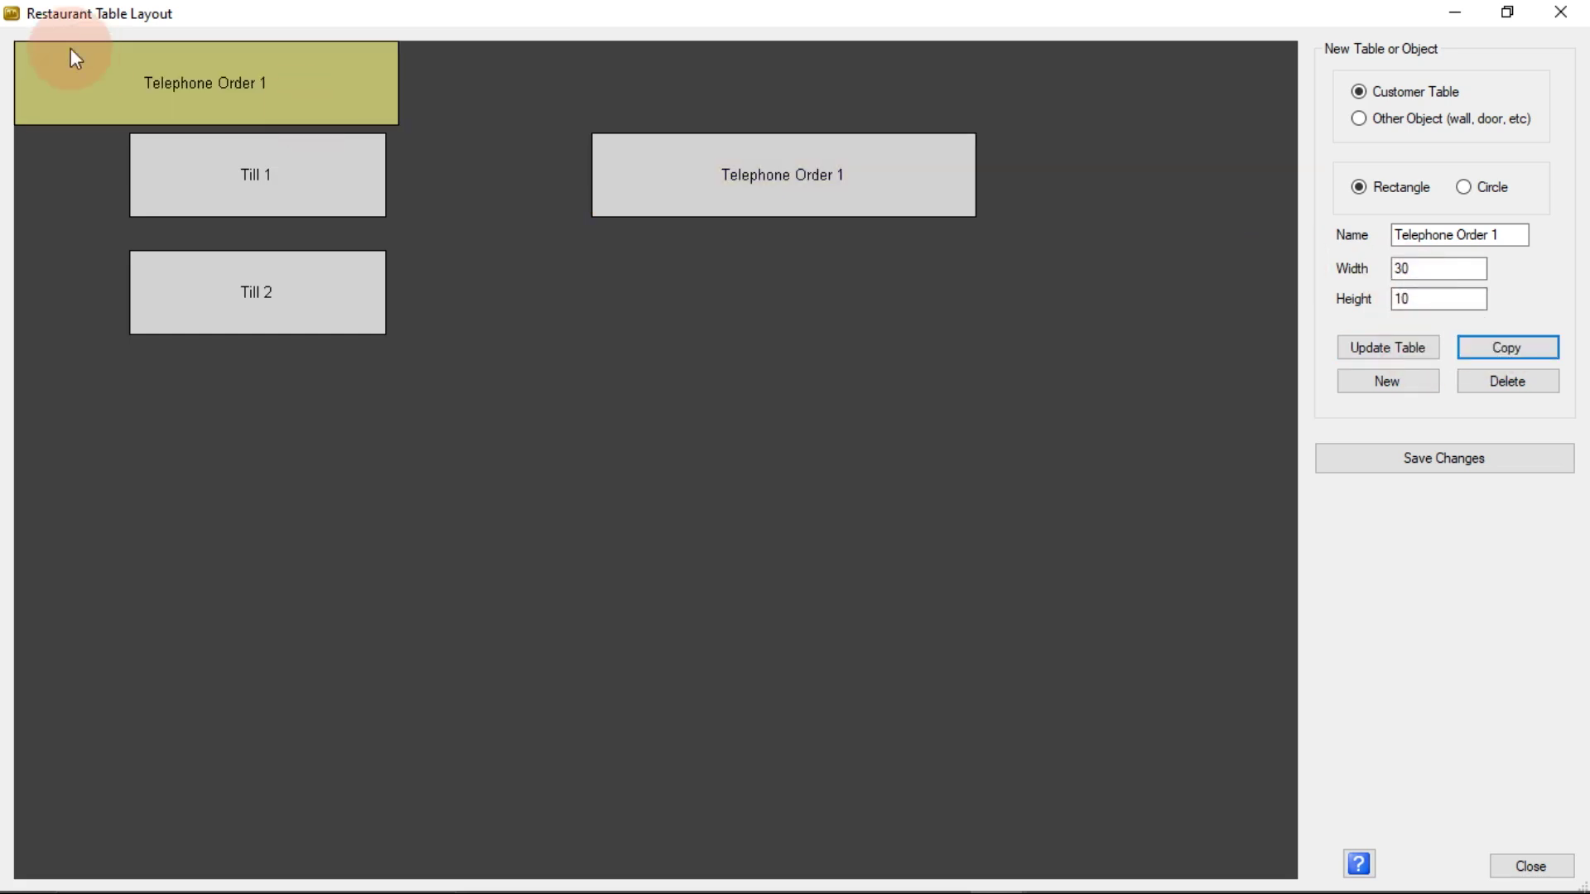
drag(71, 51, 603, 264)
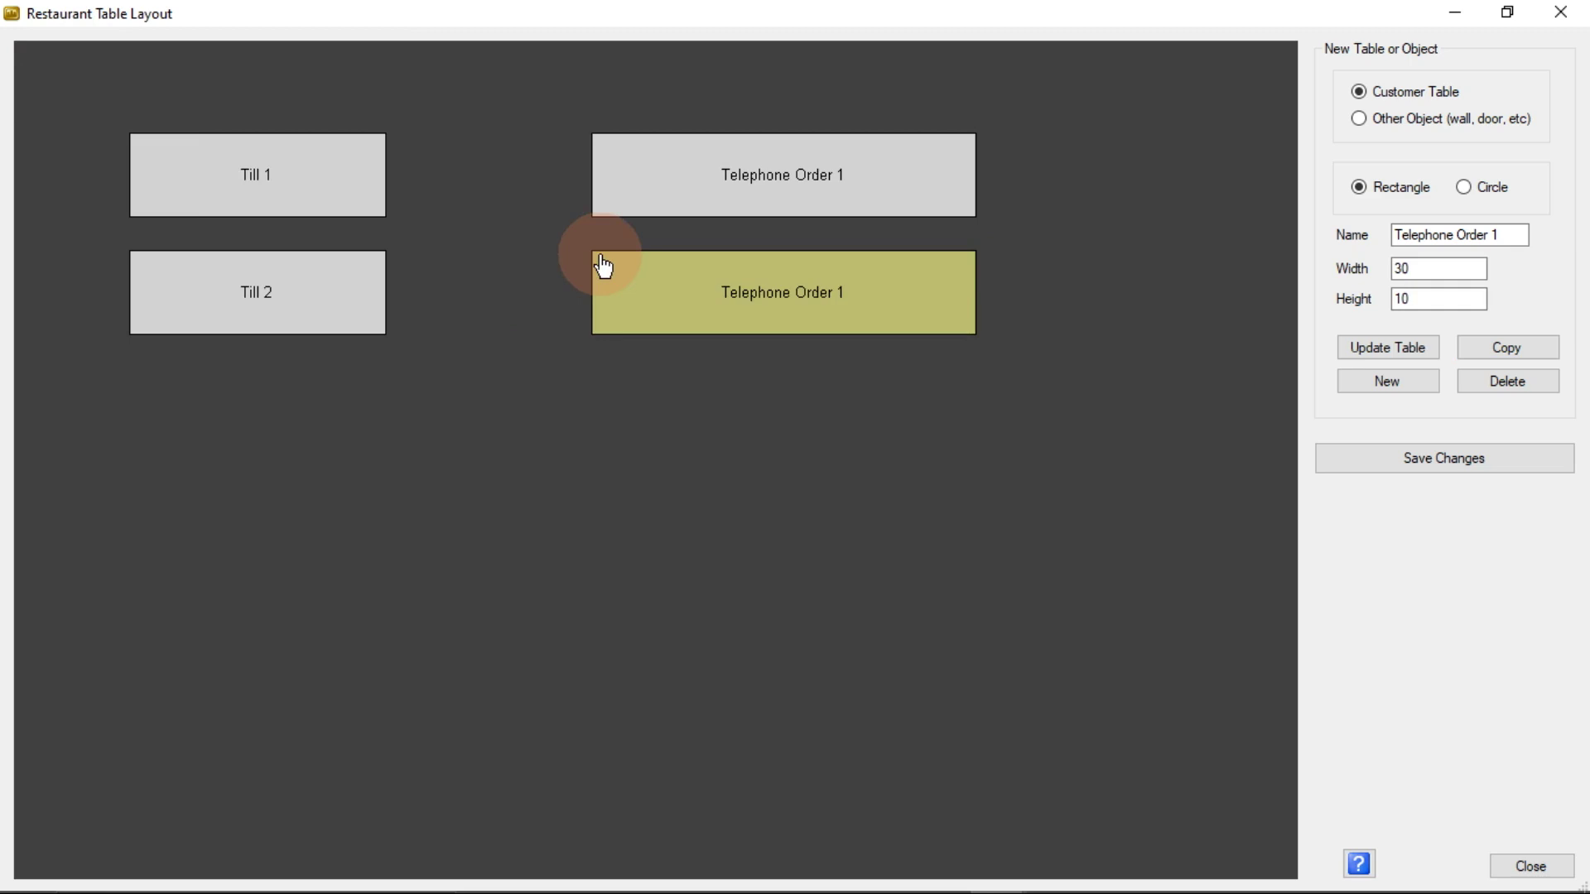
click(1529, 351)
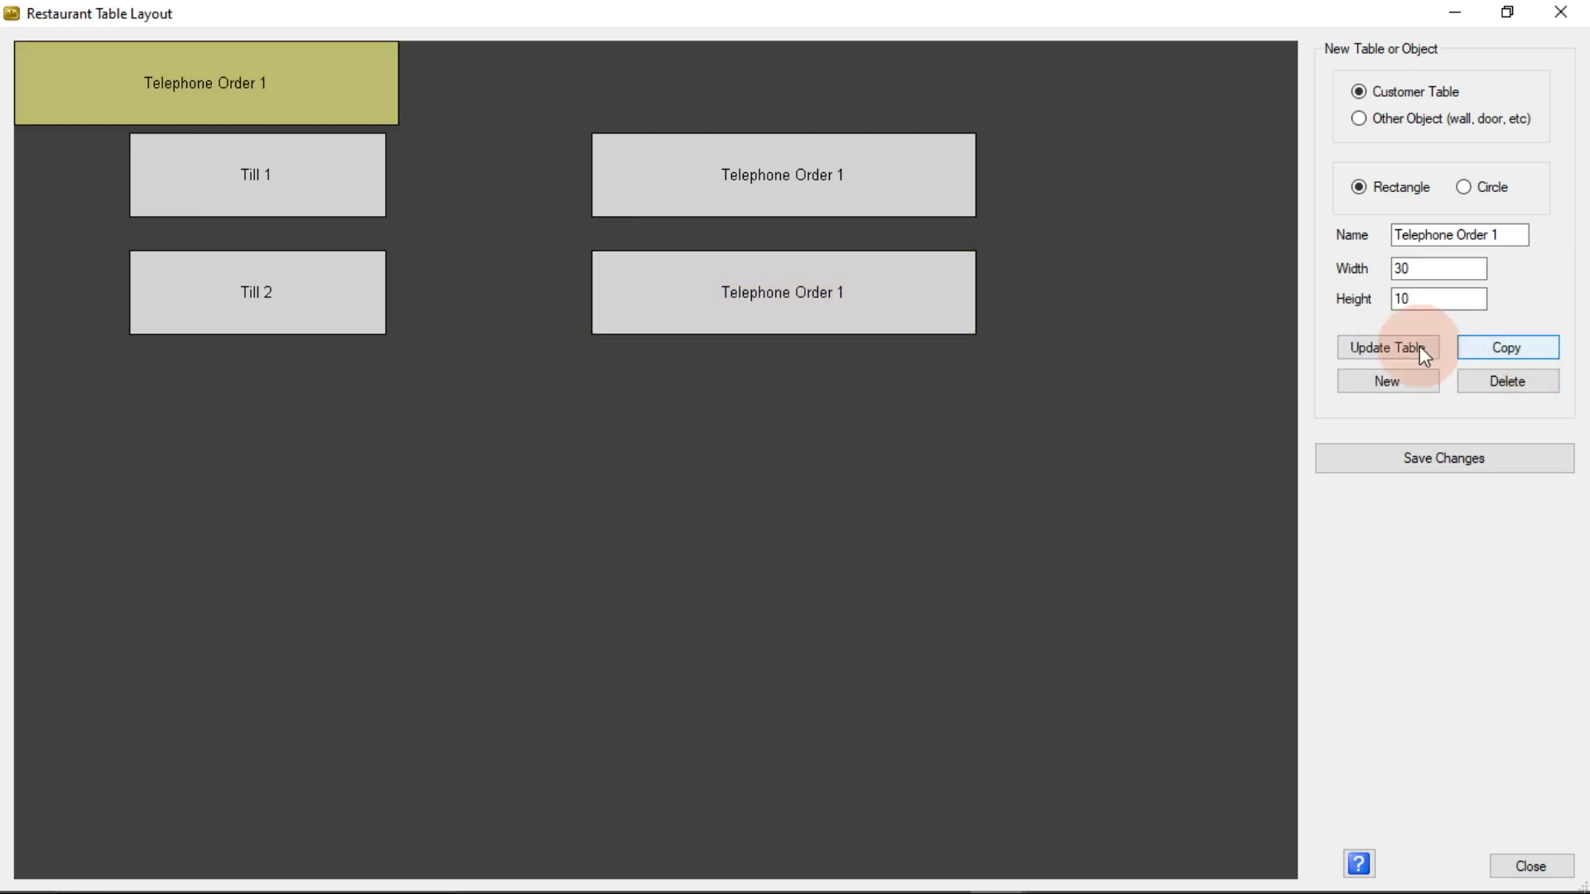
drag(44, 59, 600, 379)
- Rename the middle and bottom copies to 'Telephone Order 2' and 'Telephone Order 3'
click(782, 309)
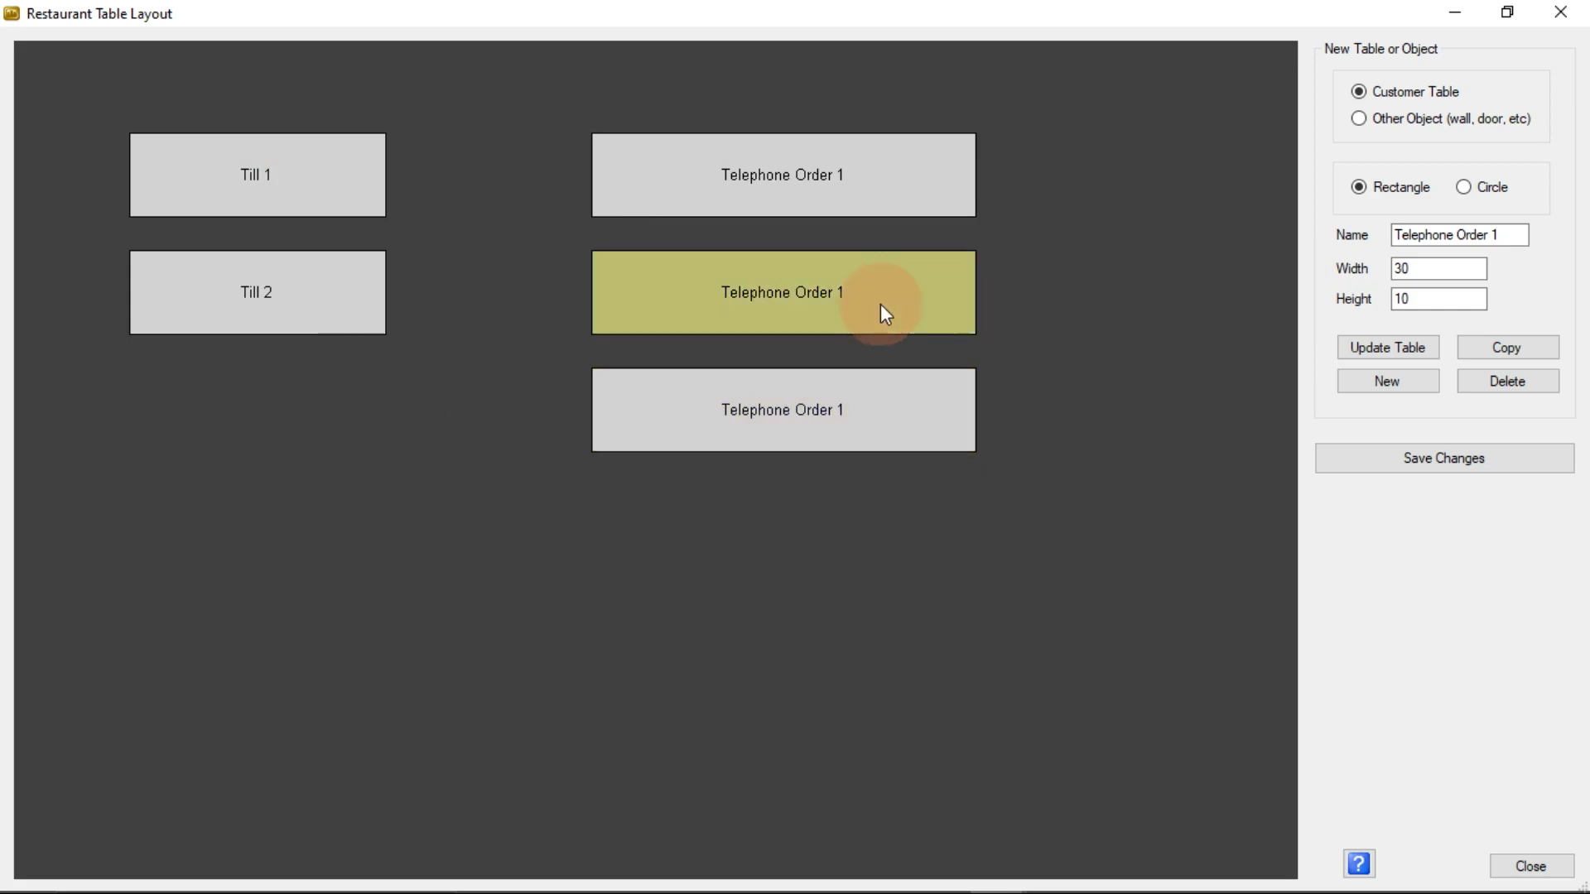
click(1518, 236)
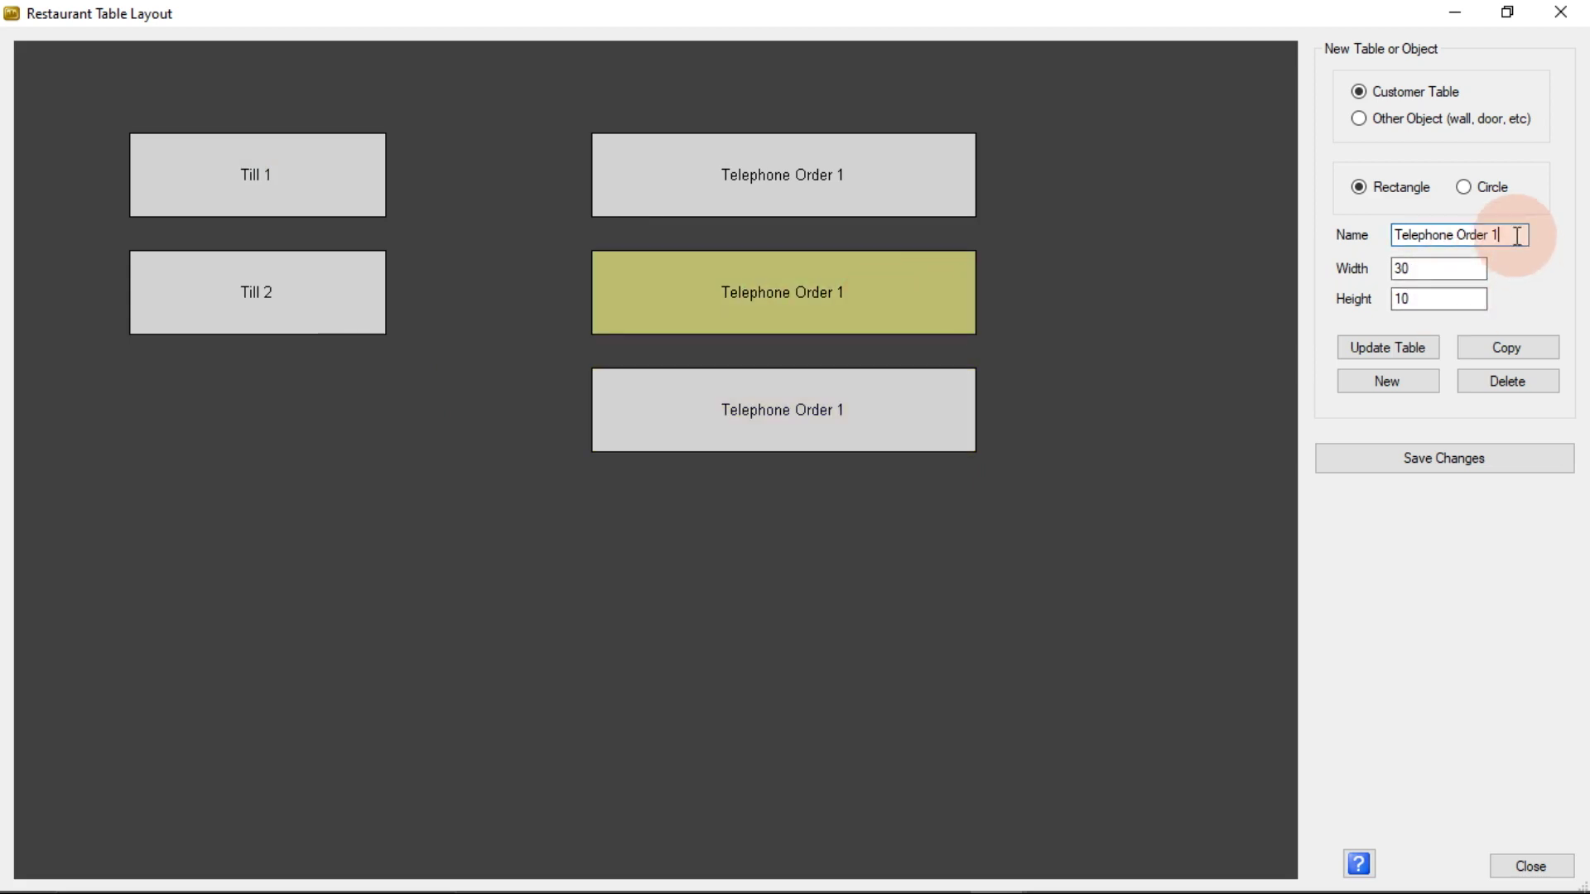
text(2)
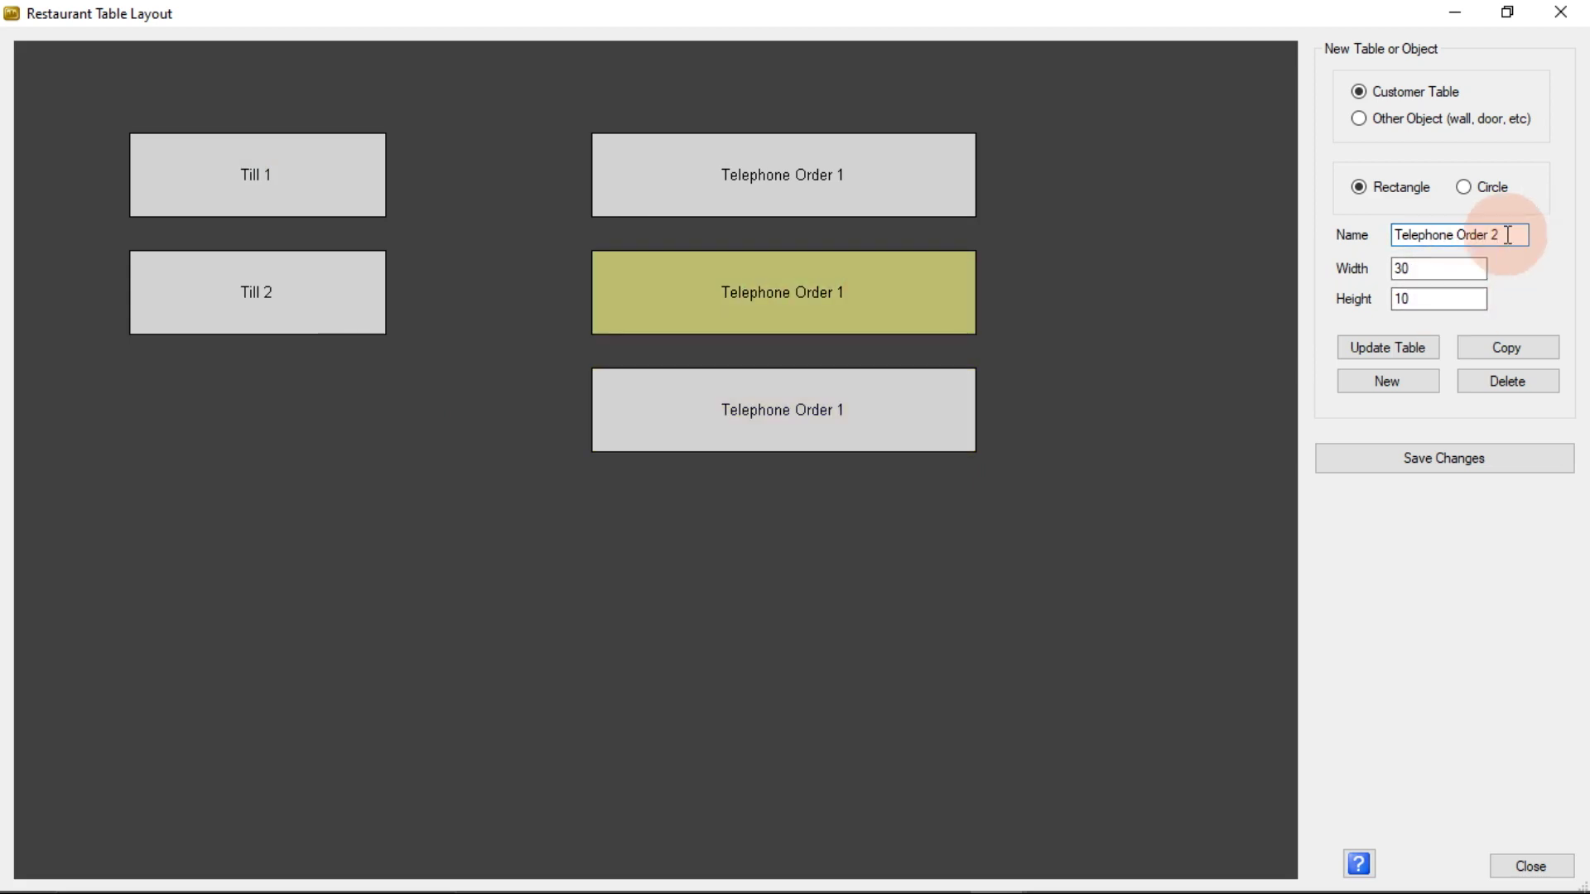
click(1389, 348)
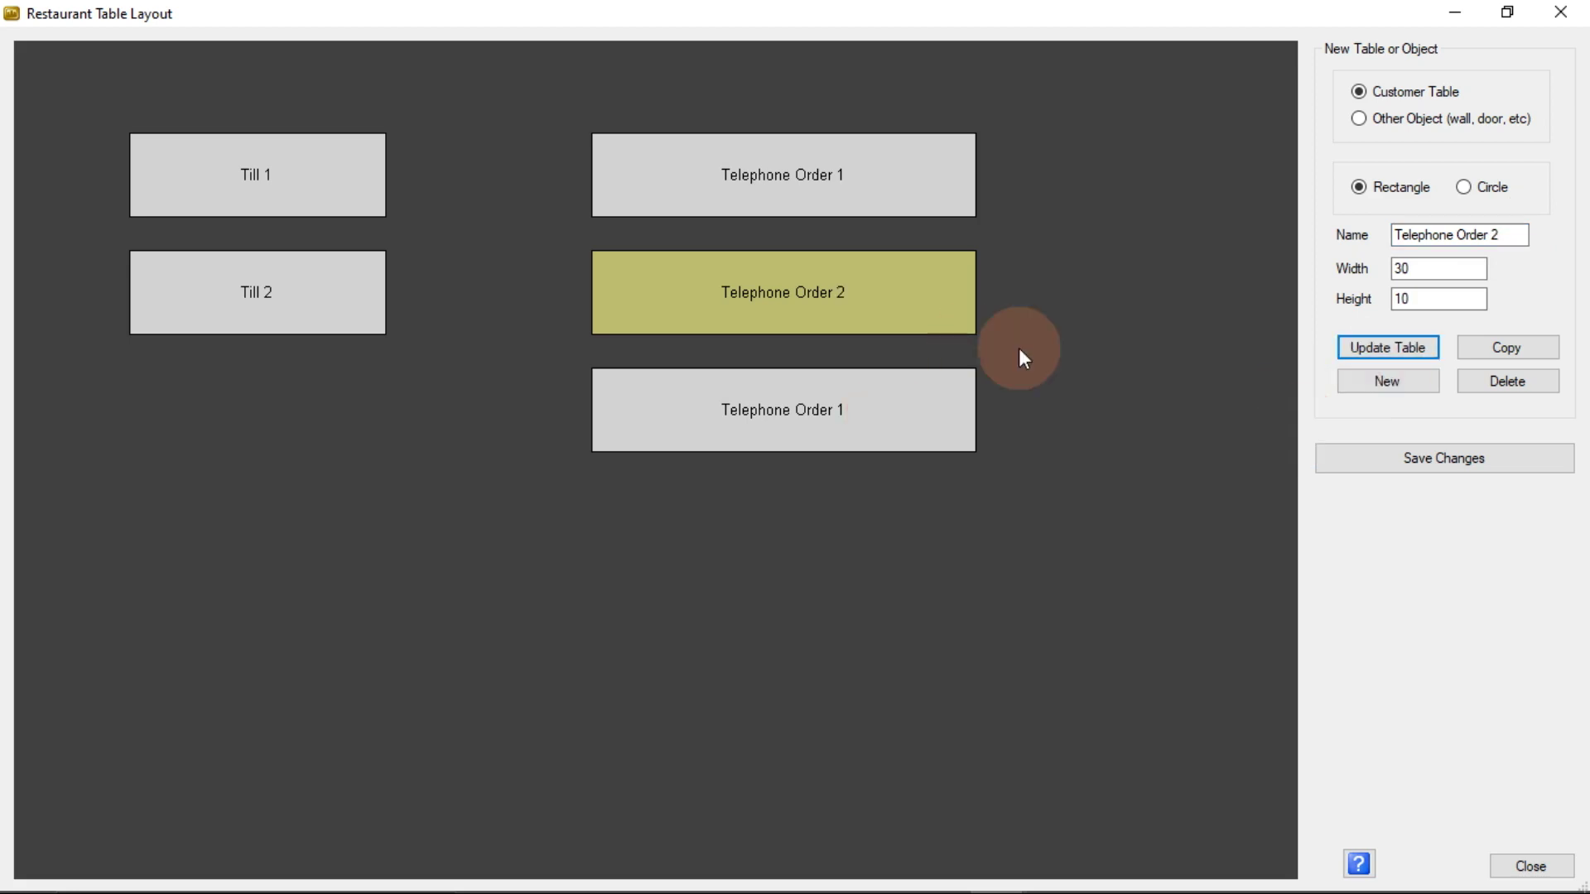
click(820, 411)
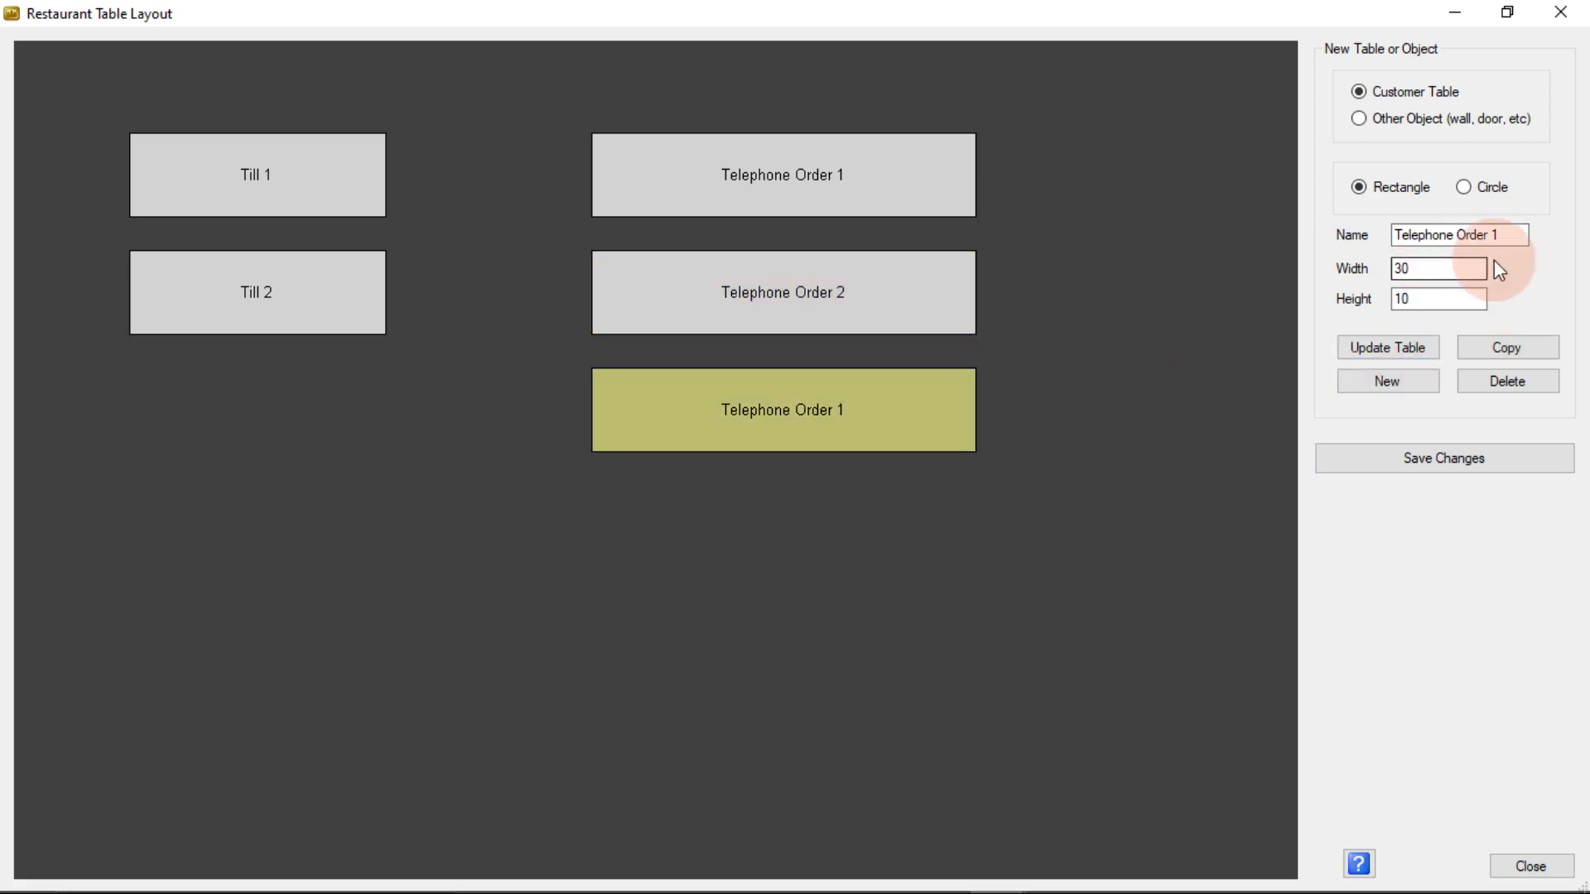
click(1512, 235)
key(BackSpace)
text(3)
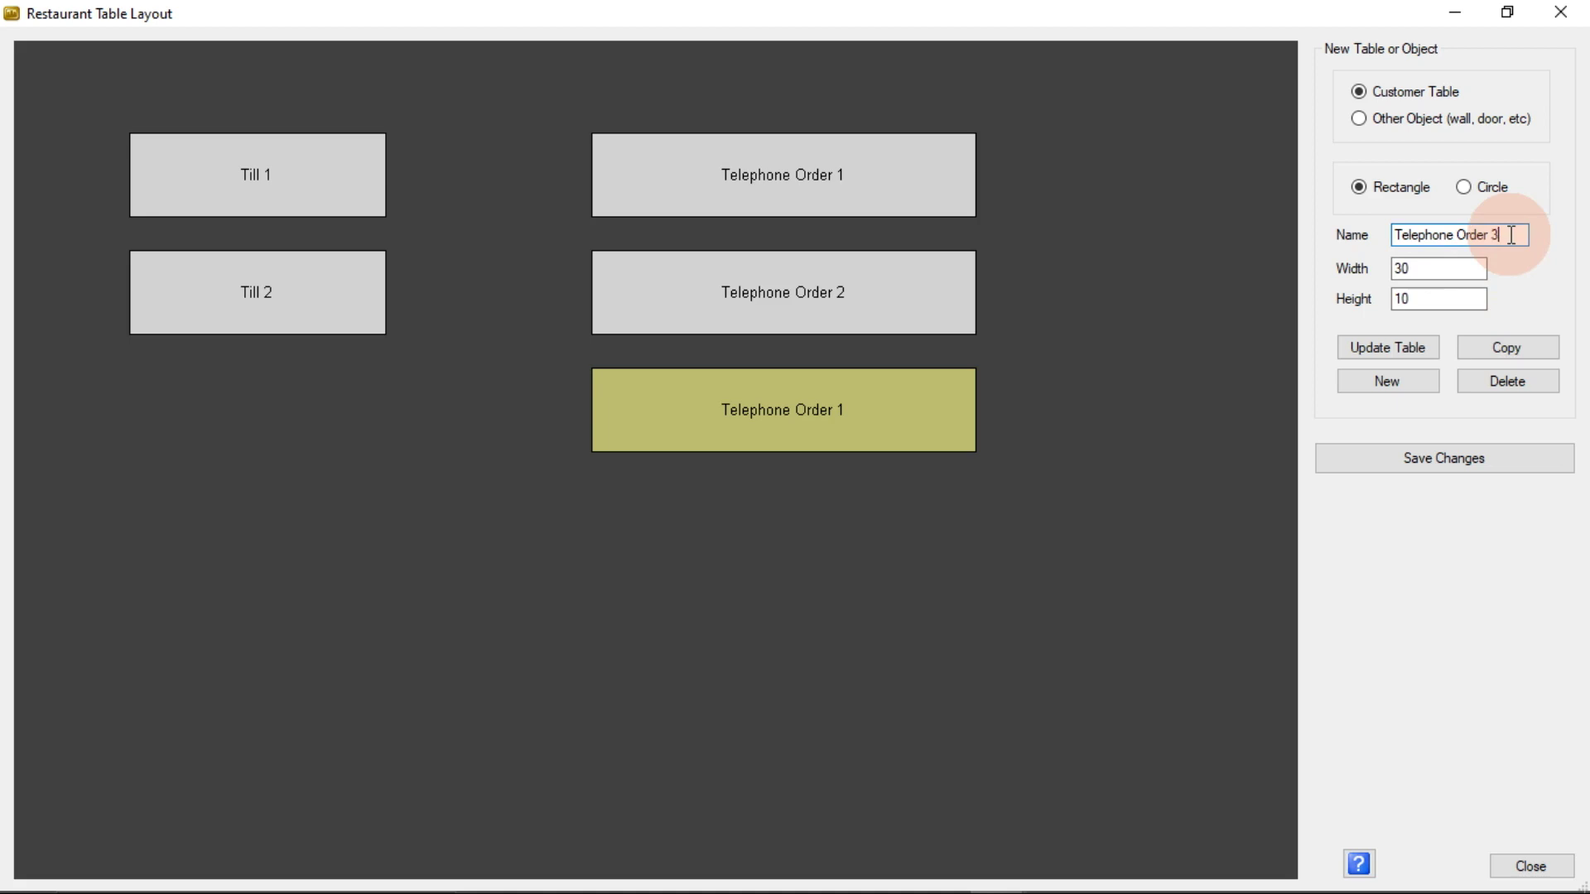
click(1395, 352)
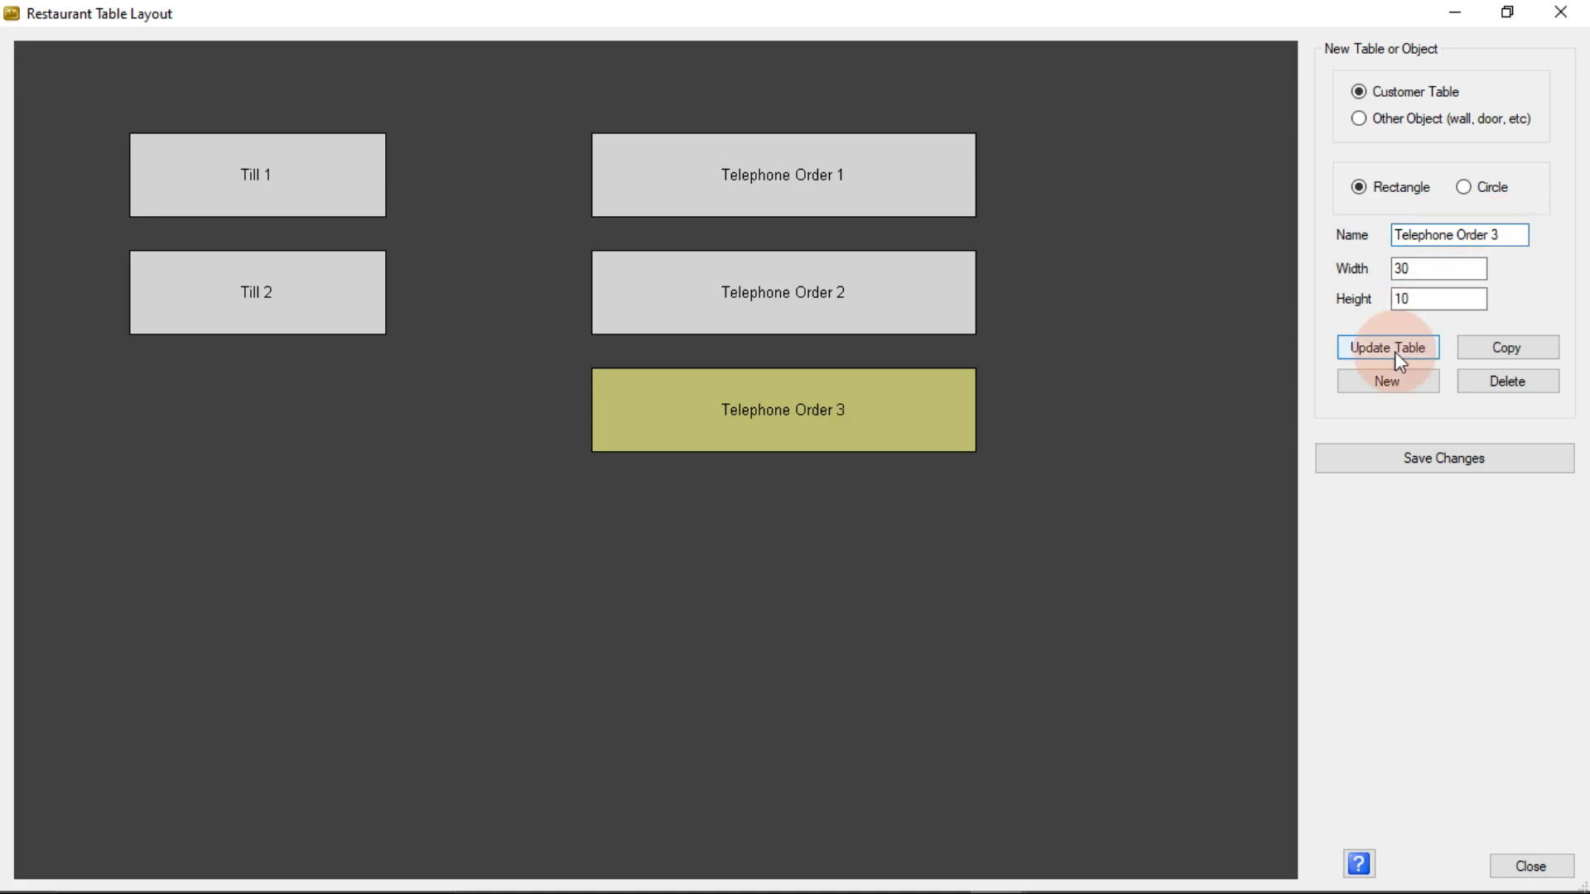
- Deselect the table and save the restaurant table layout
click(654, 526)
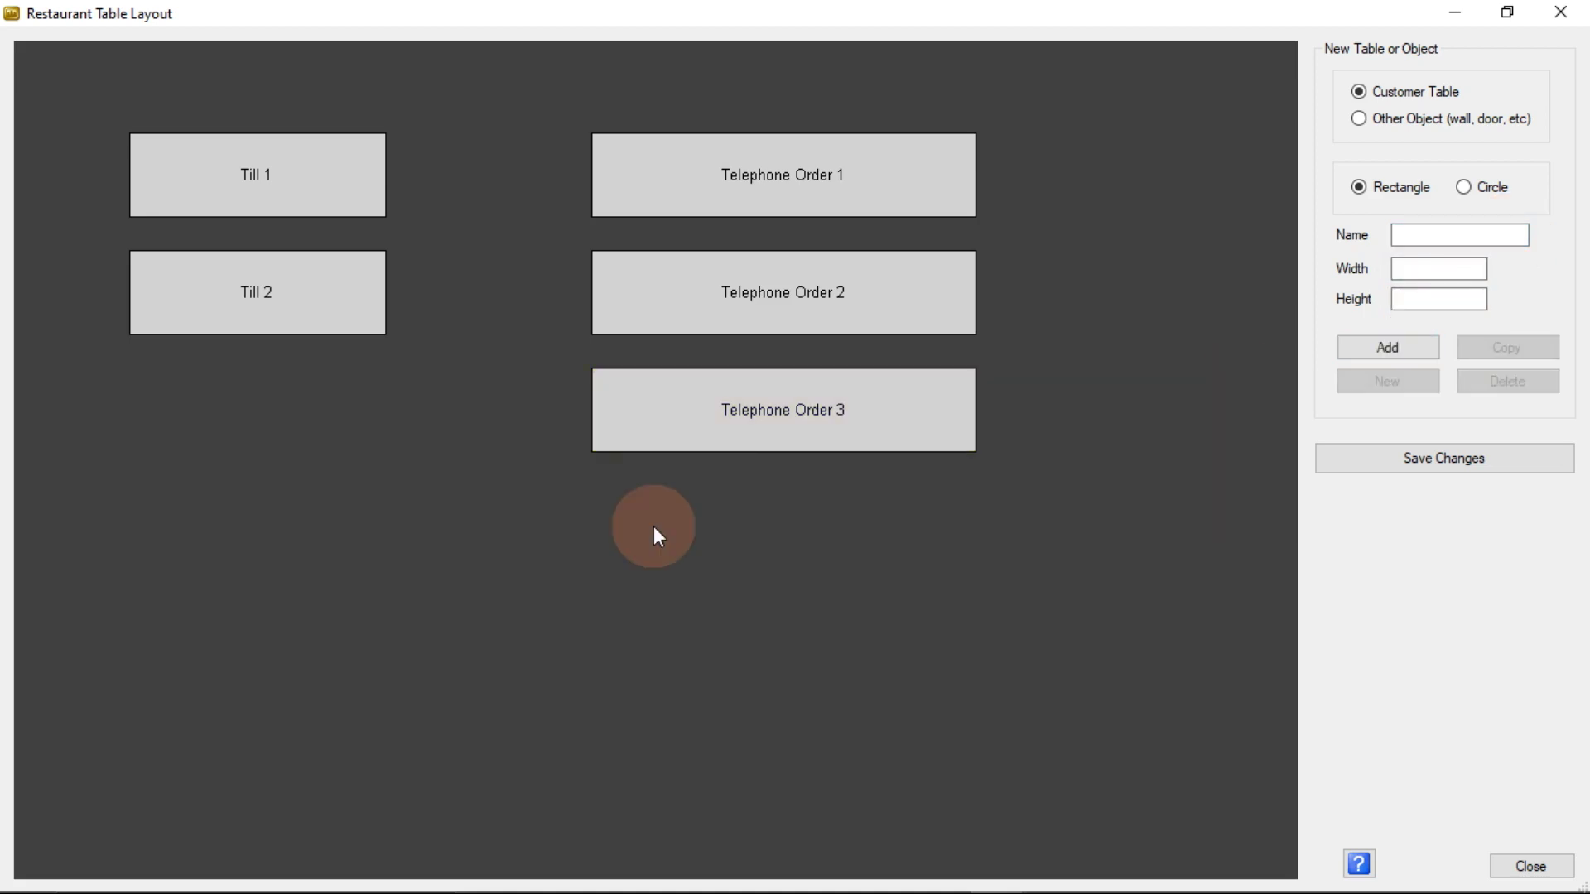
click(1463, 459)
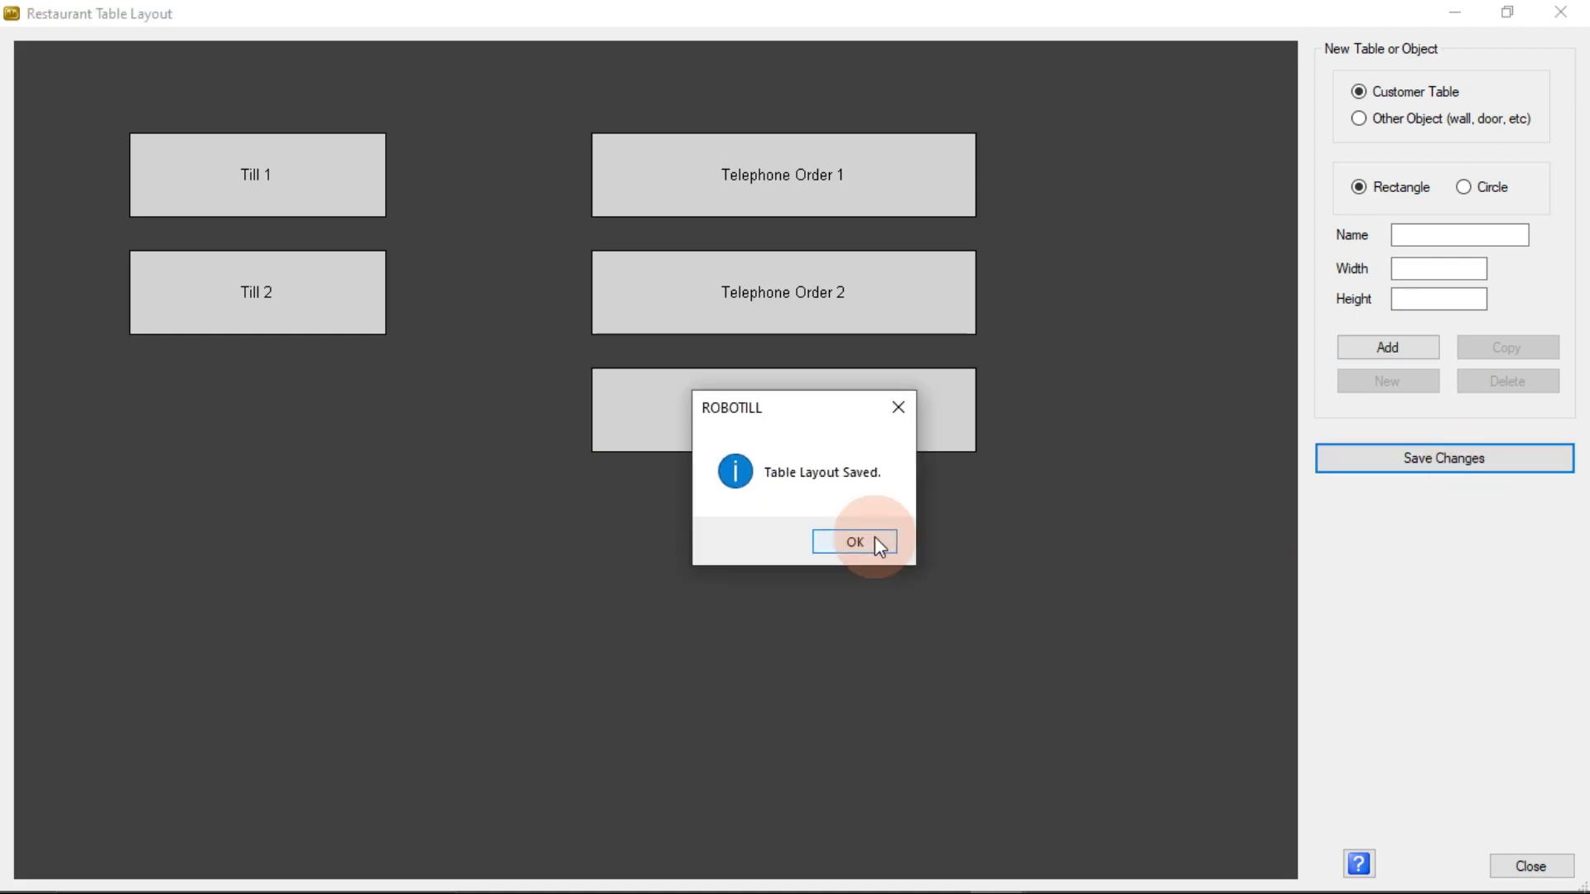
click(855, 543)
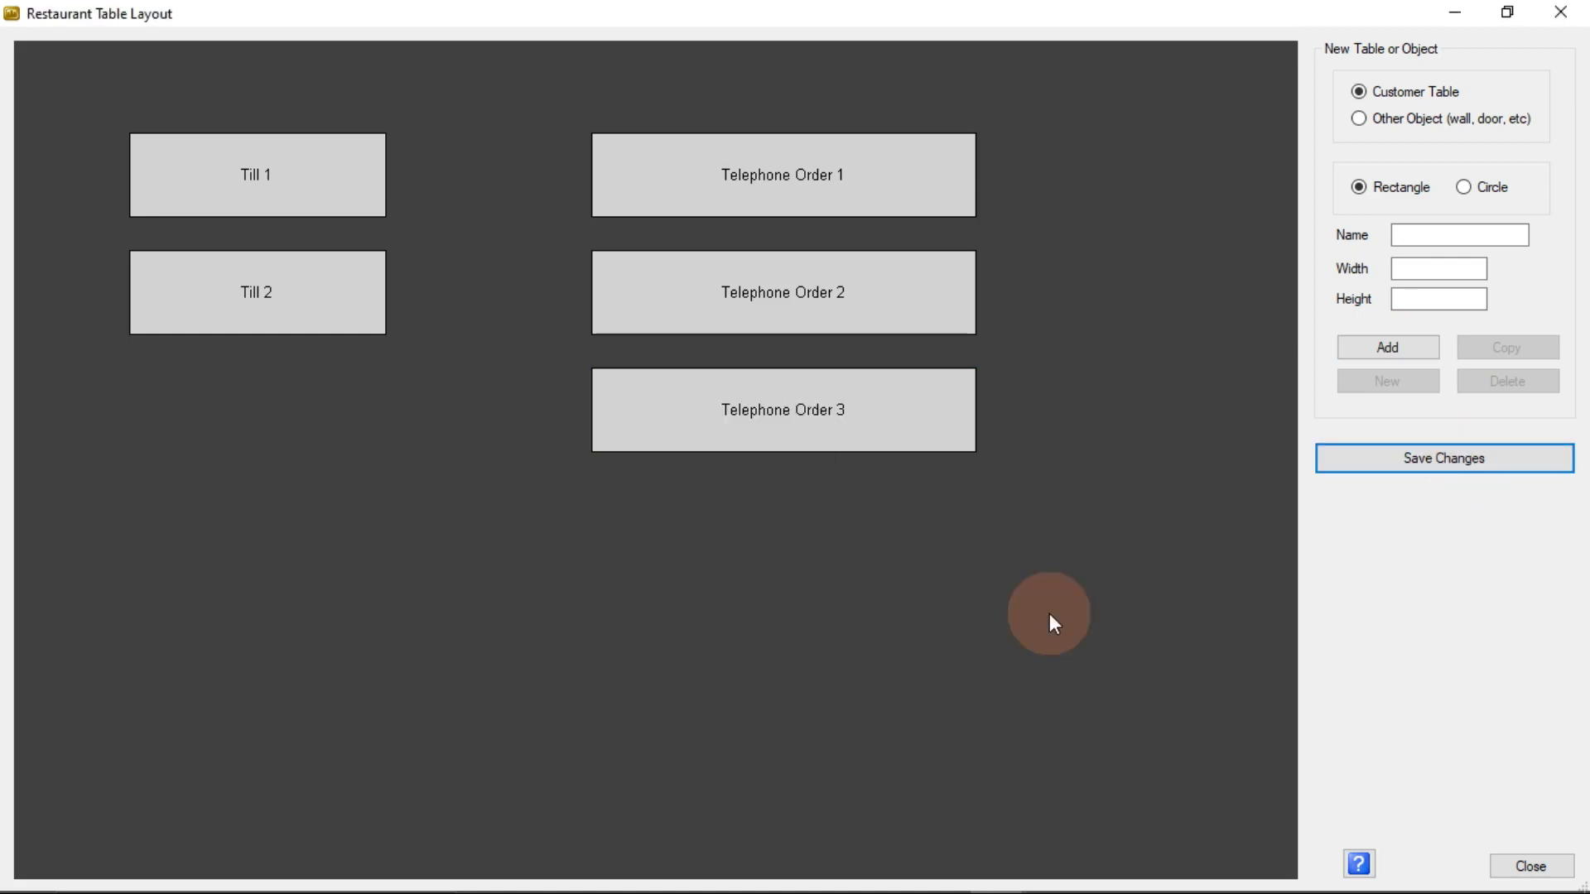
- Close the layout, log in with the cashier PIN, and open a sale on Till 1
click(1531, 866)
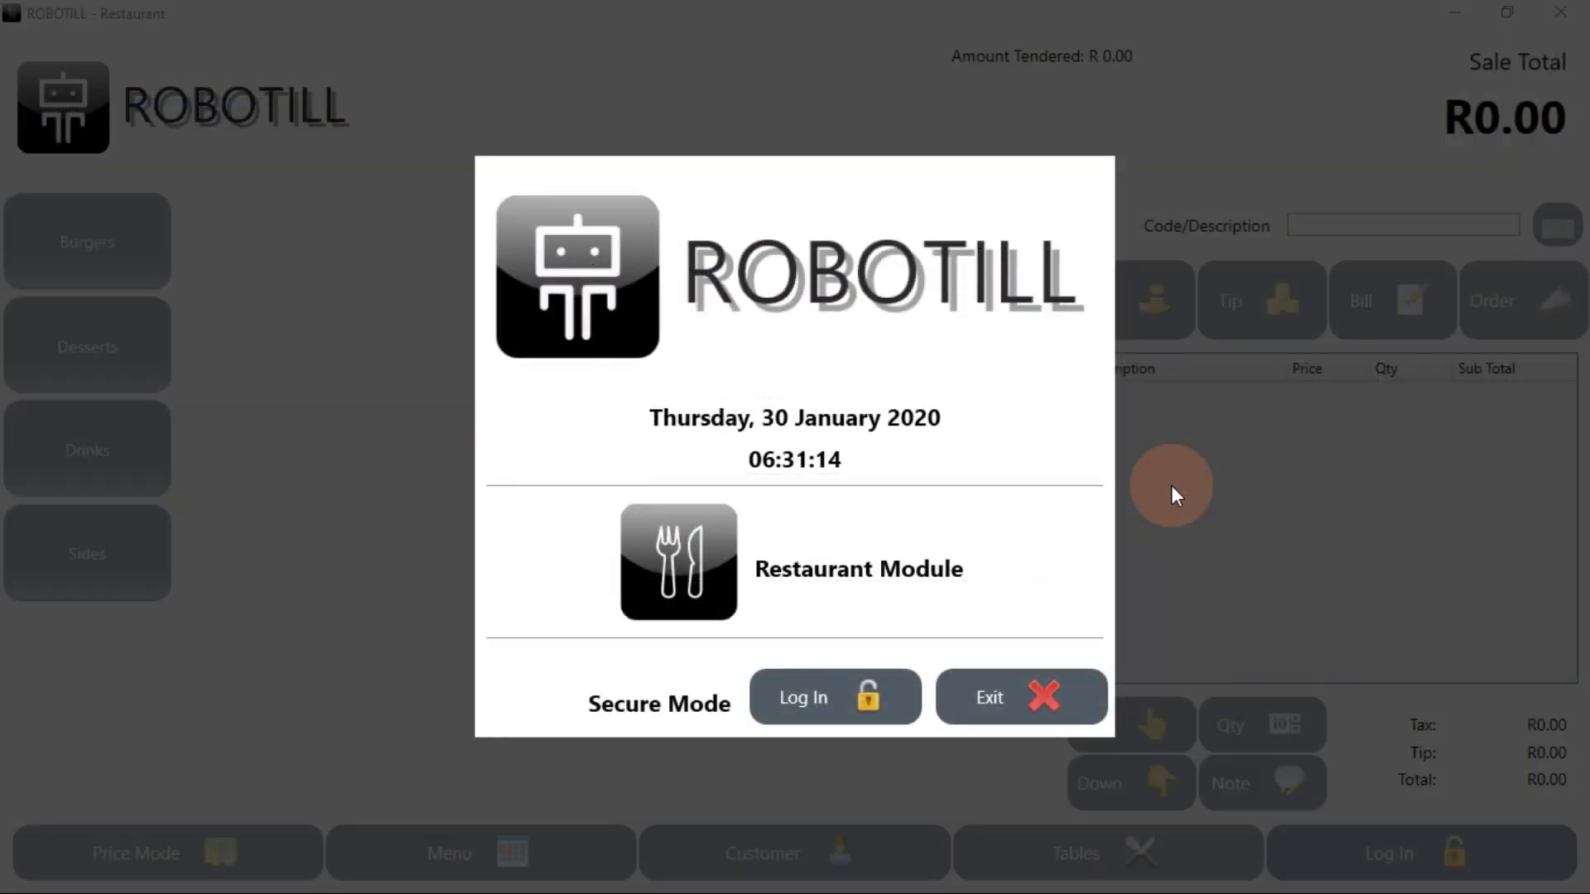
click(860, 692)
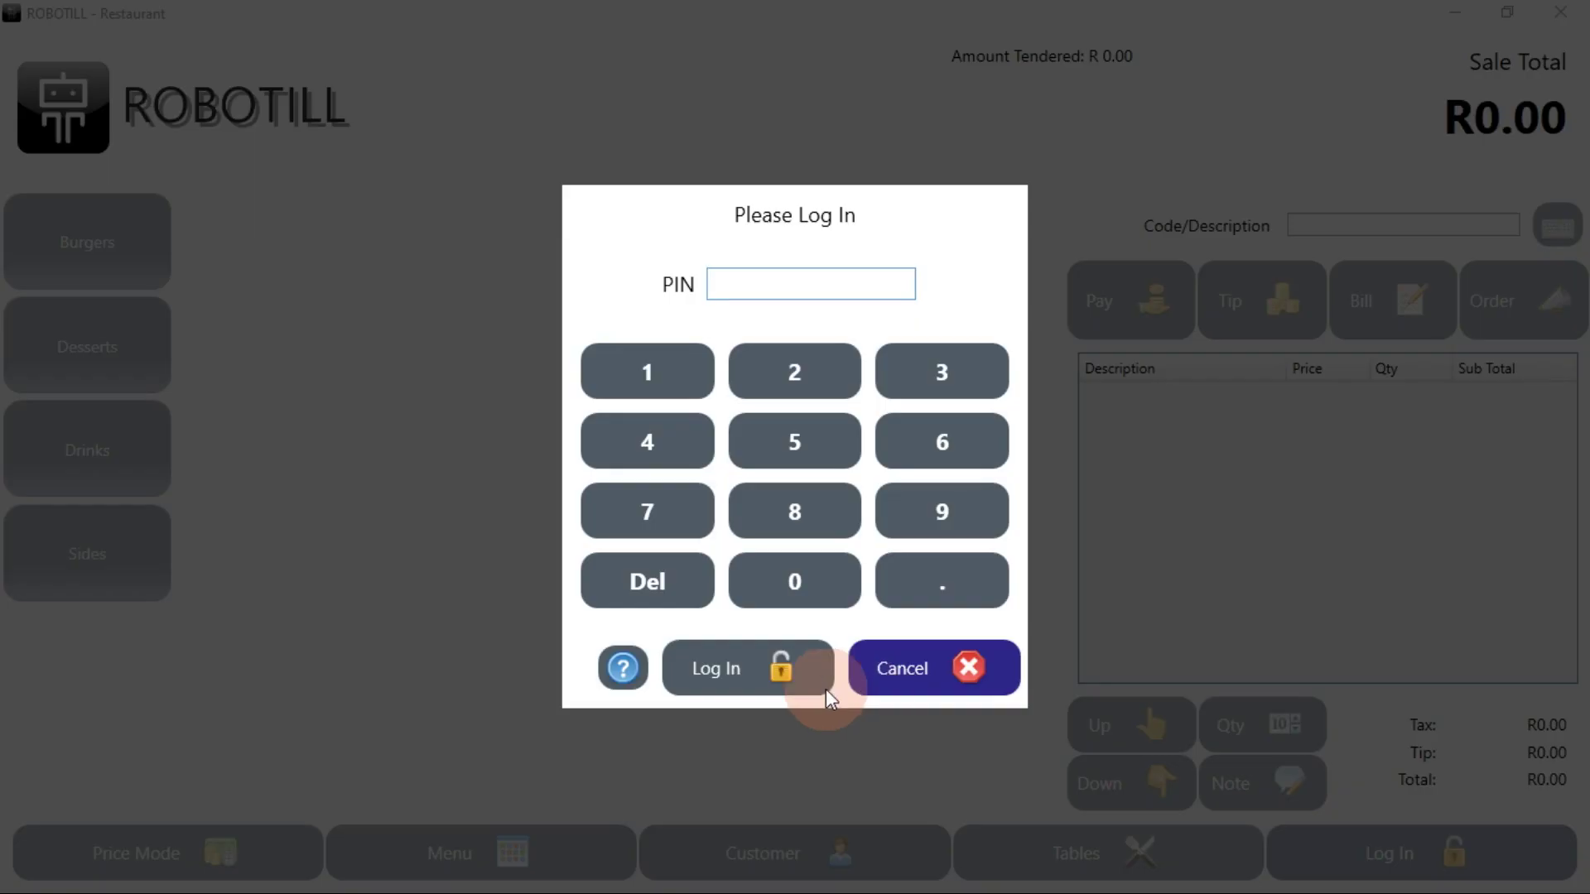
click(670, 391)
click(668, 401)
click(668, 402)
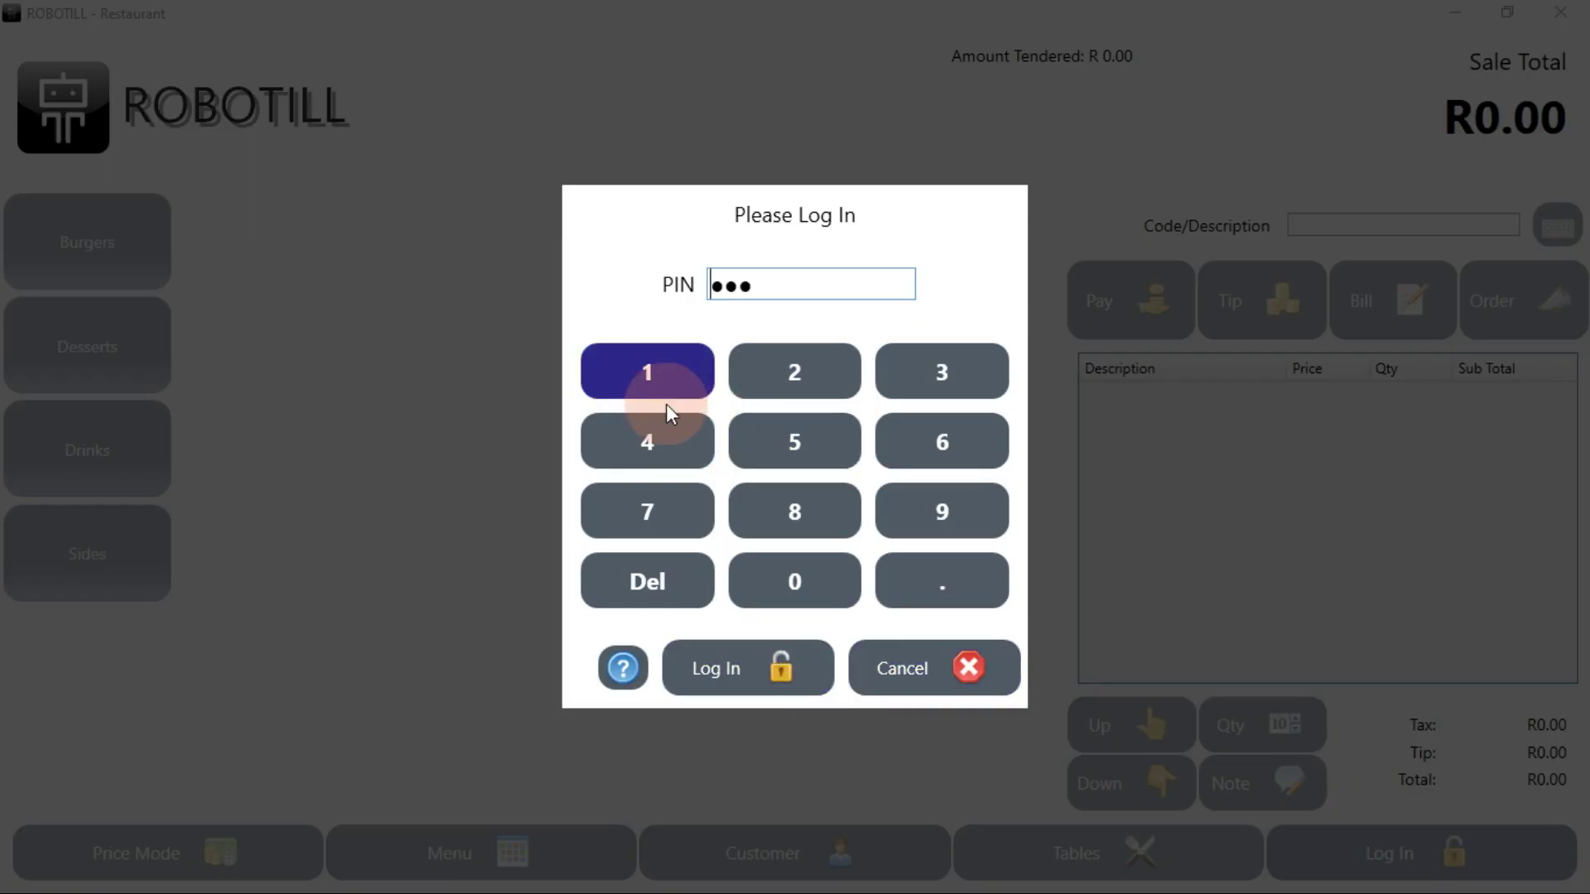
click(736, 654)
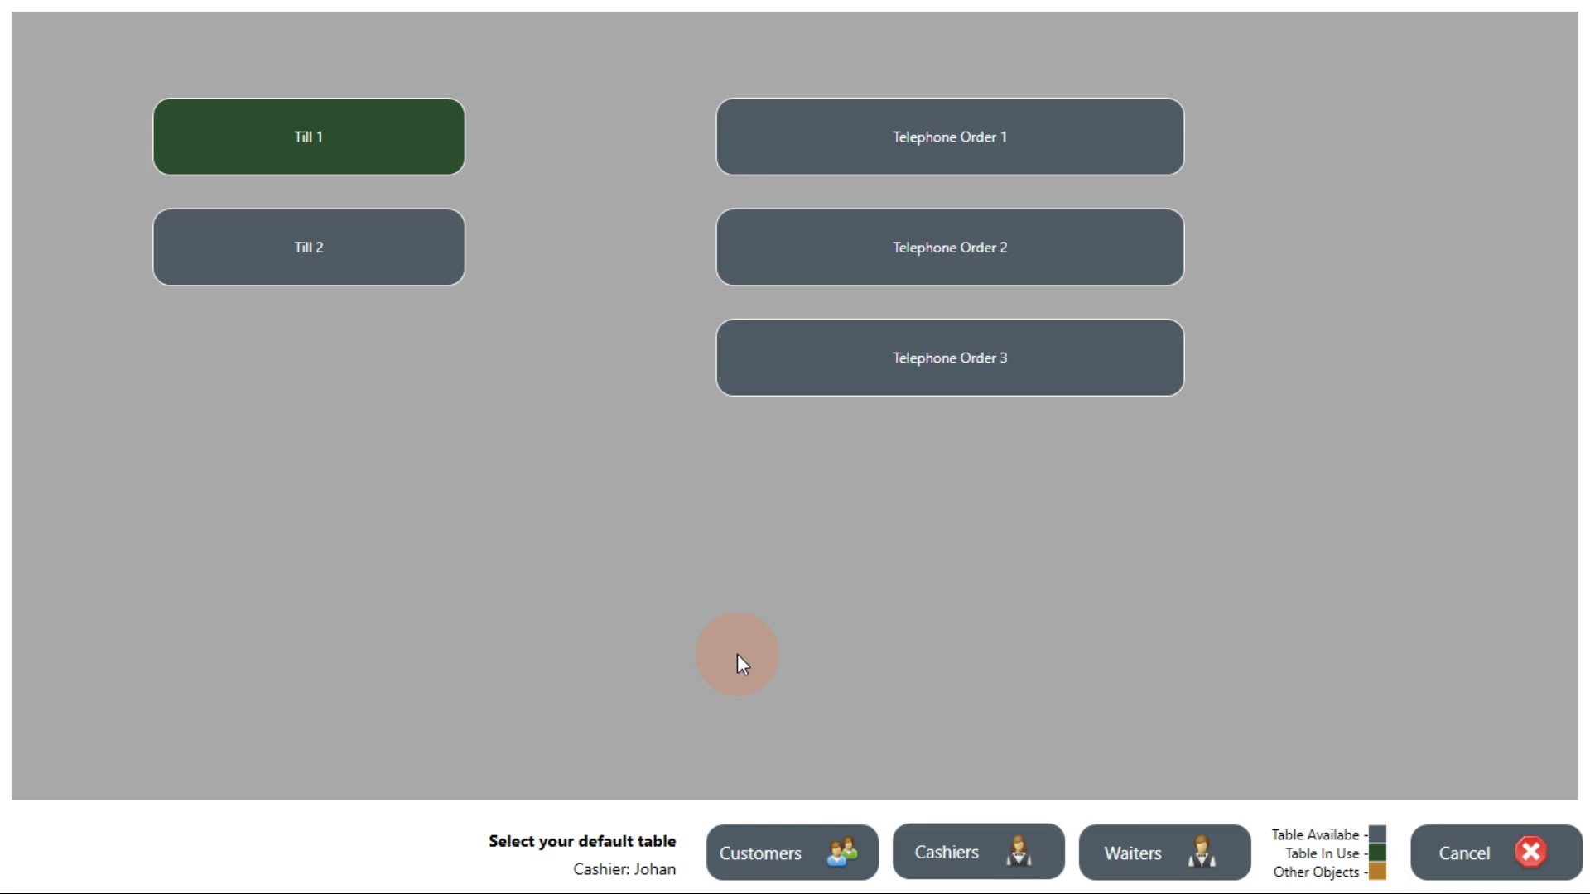
click(430, 125)
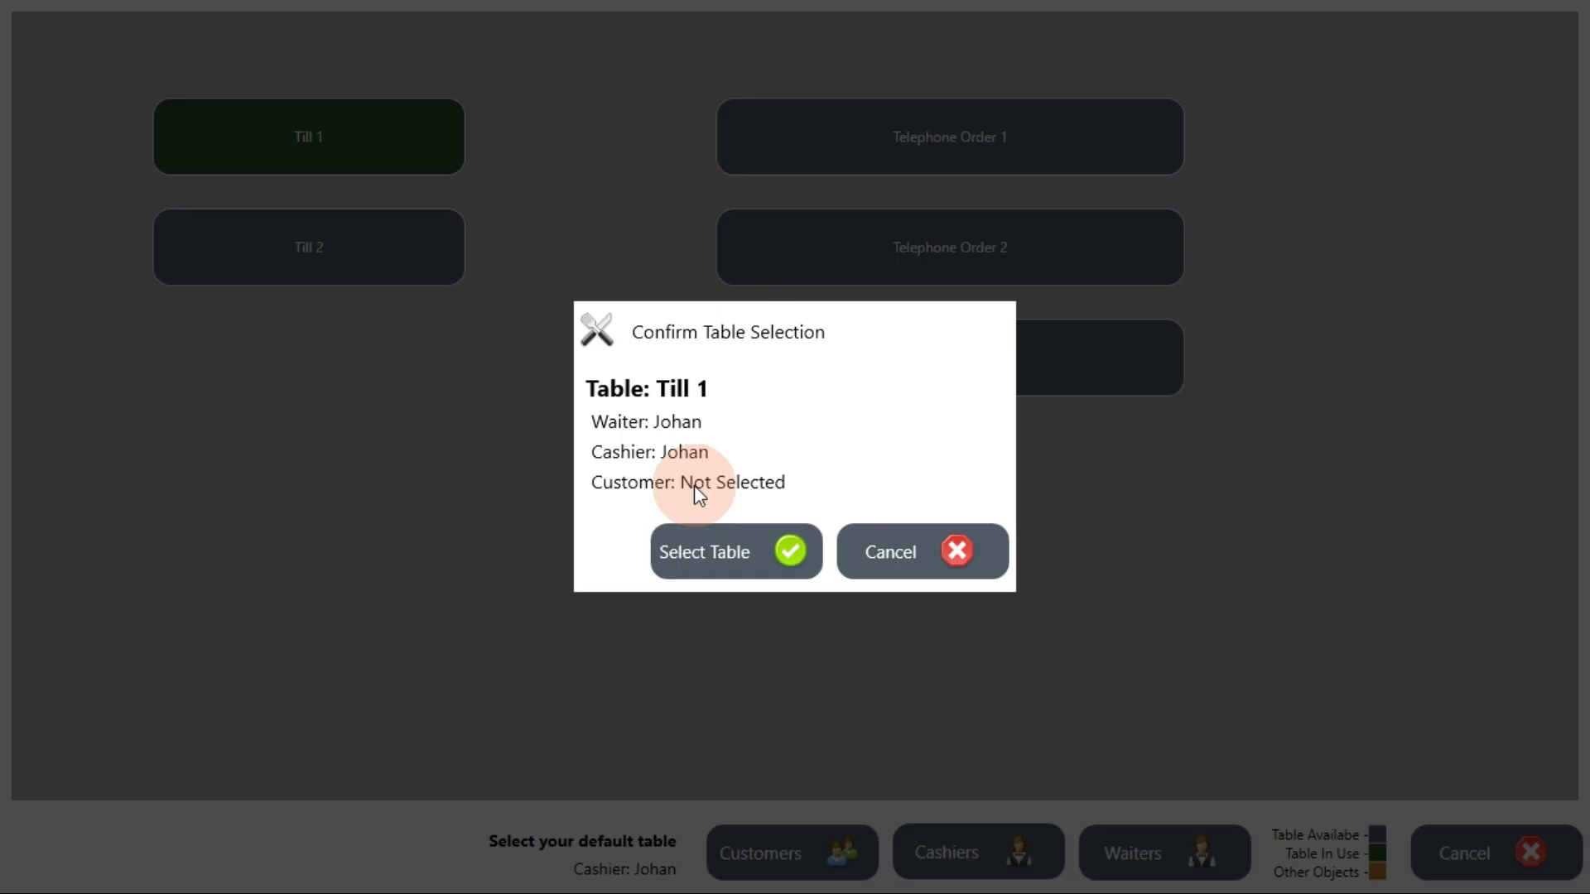
click(711, 540)
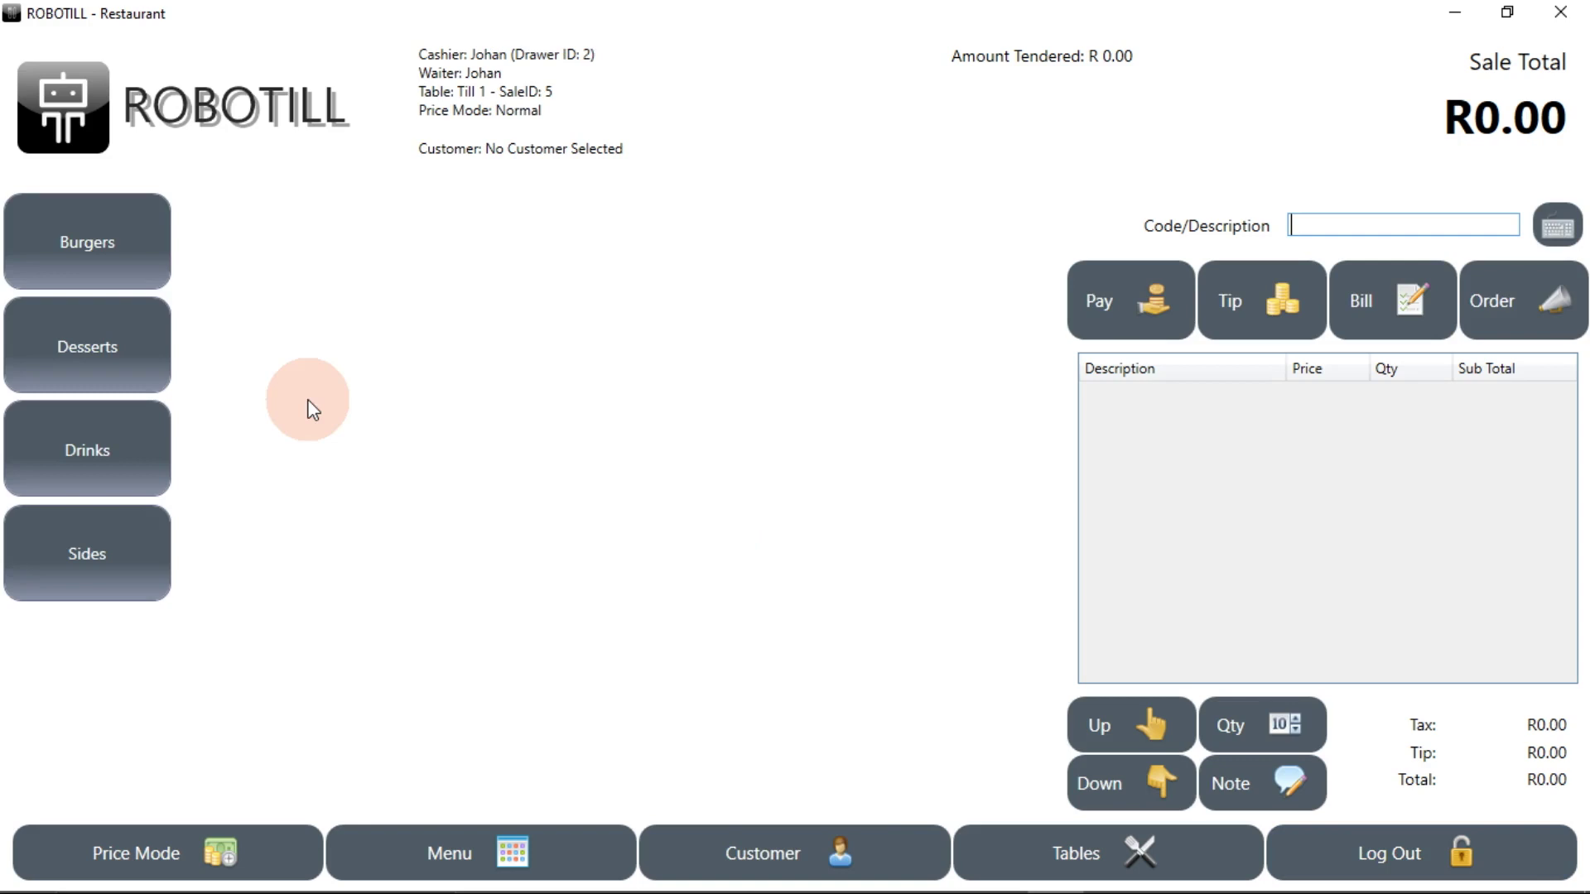
- Add a Big Mac and a Coffee to the Till 1 sale
click(139, 268)
click(293, 290)
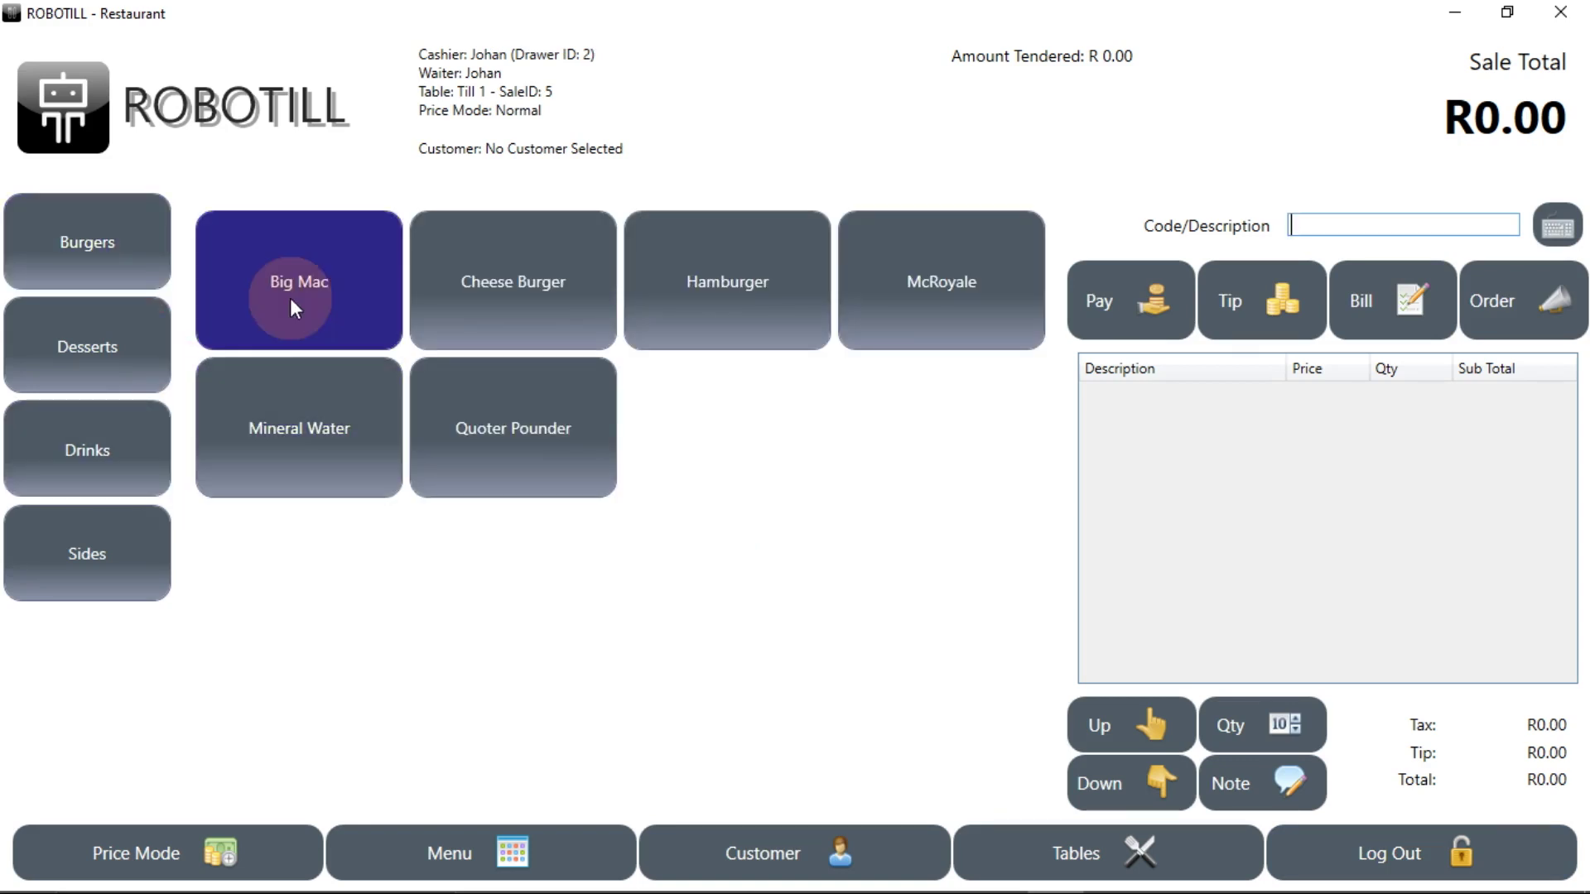
click(140, 455)
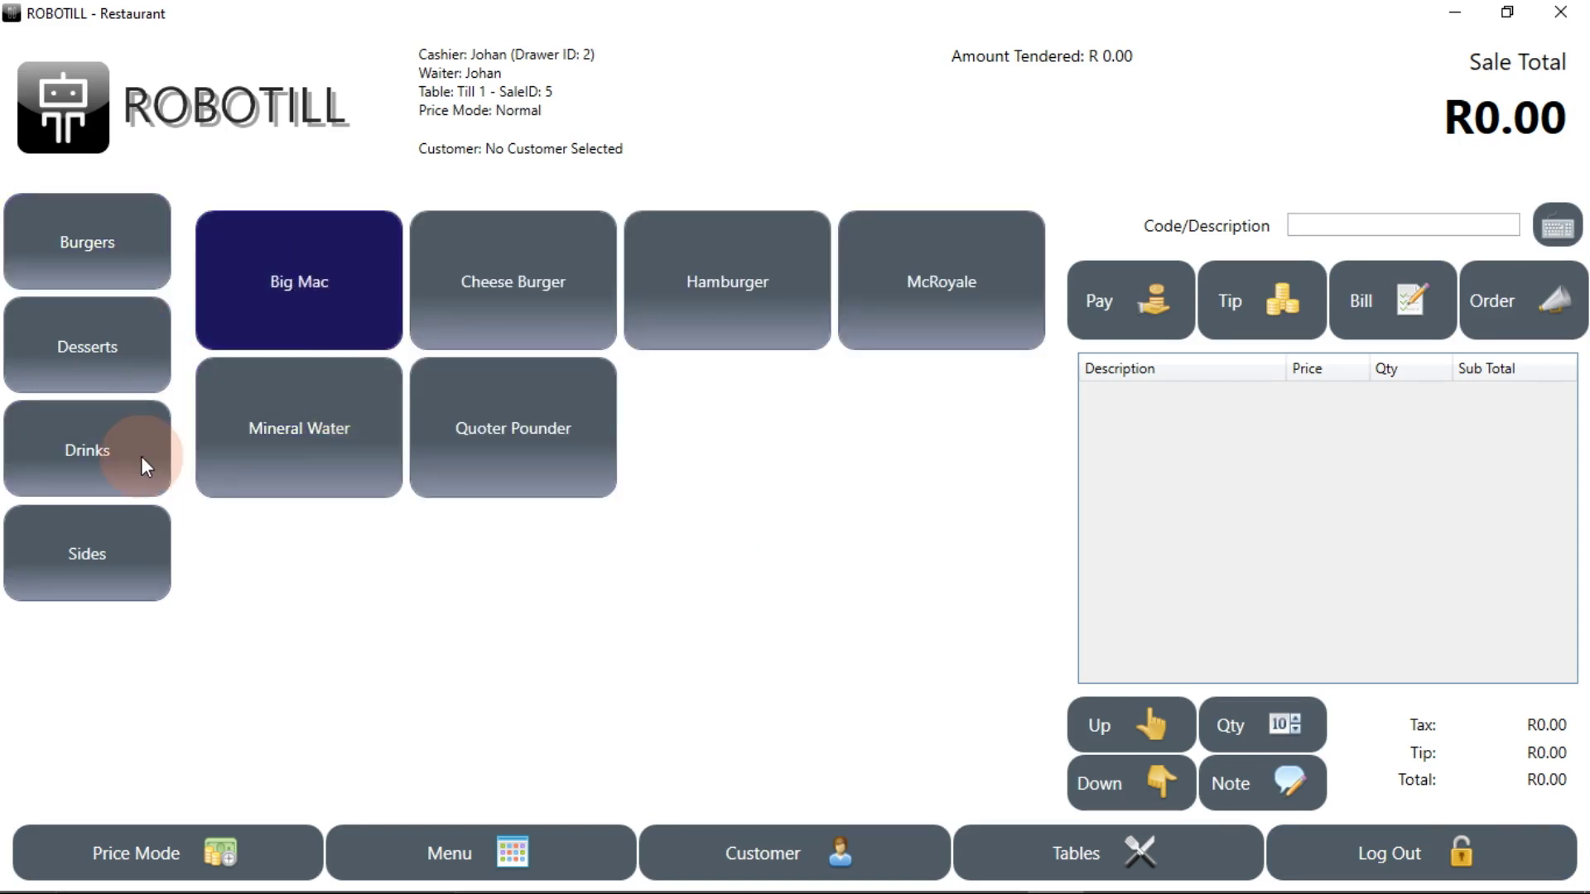
click(646, 312)
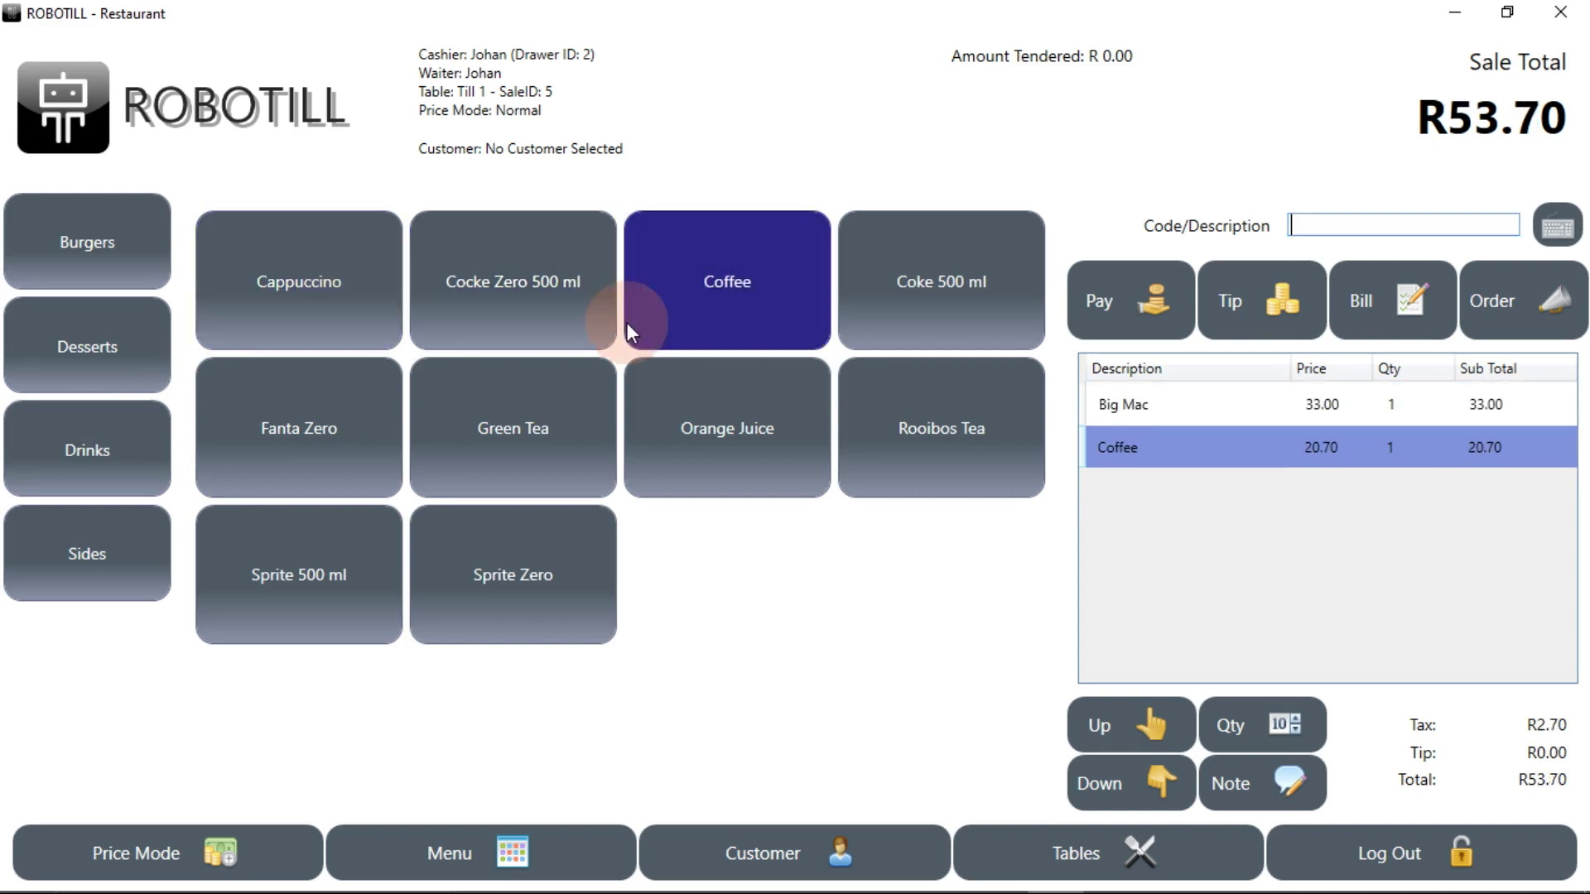
click(398, 457)
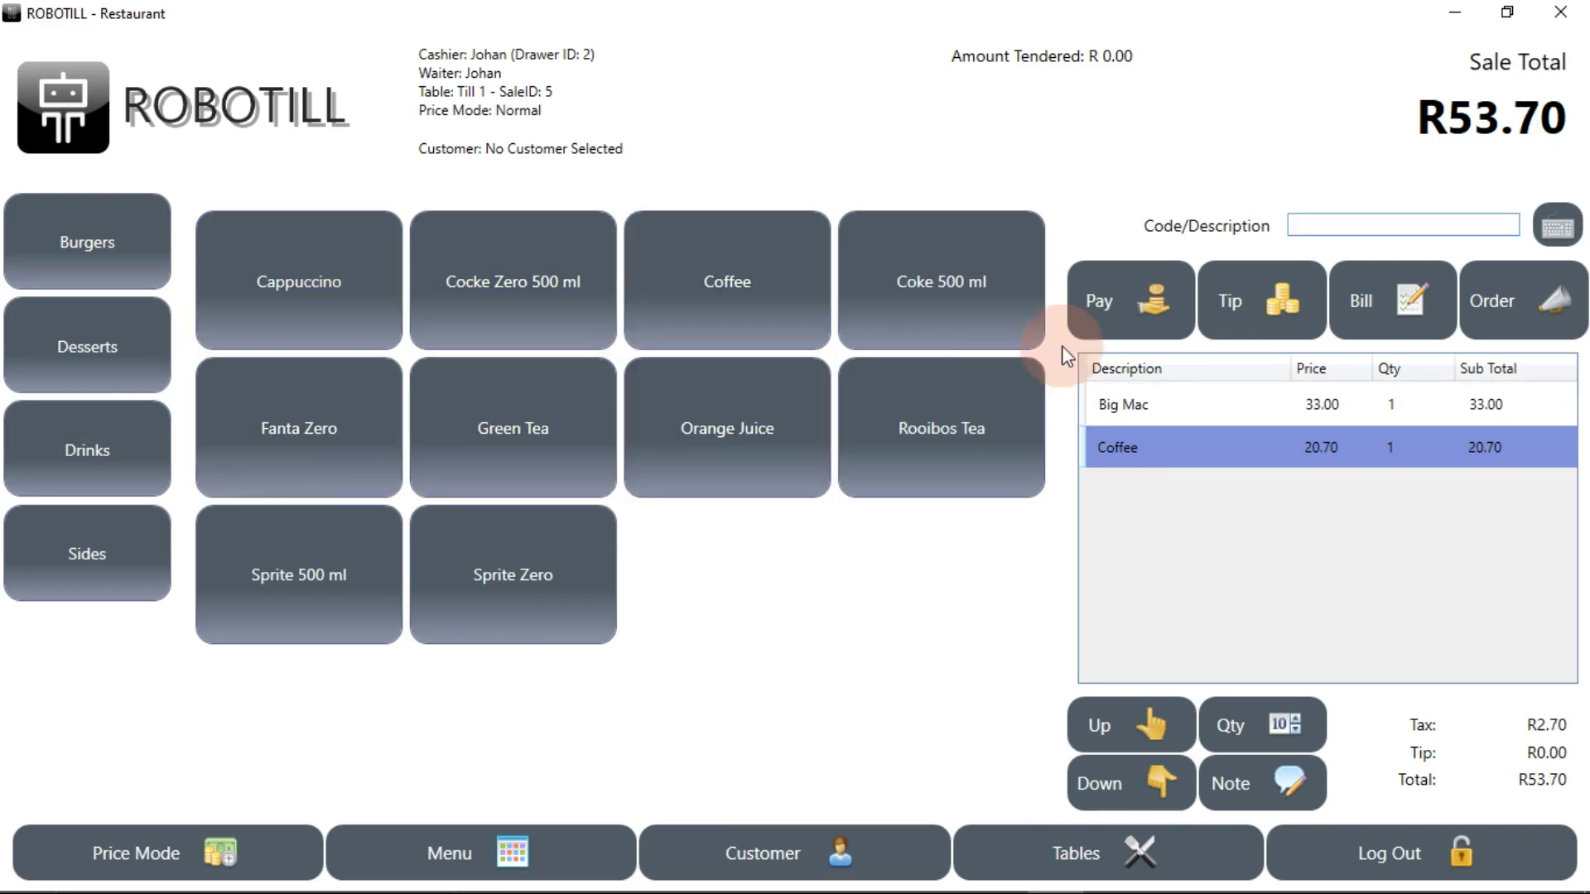
- Pay the R53.70 sale with R100 cash, leaving R46.30 change
click(1090, 313)
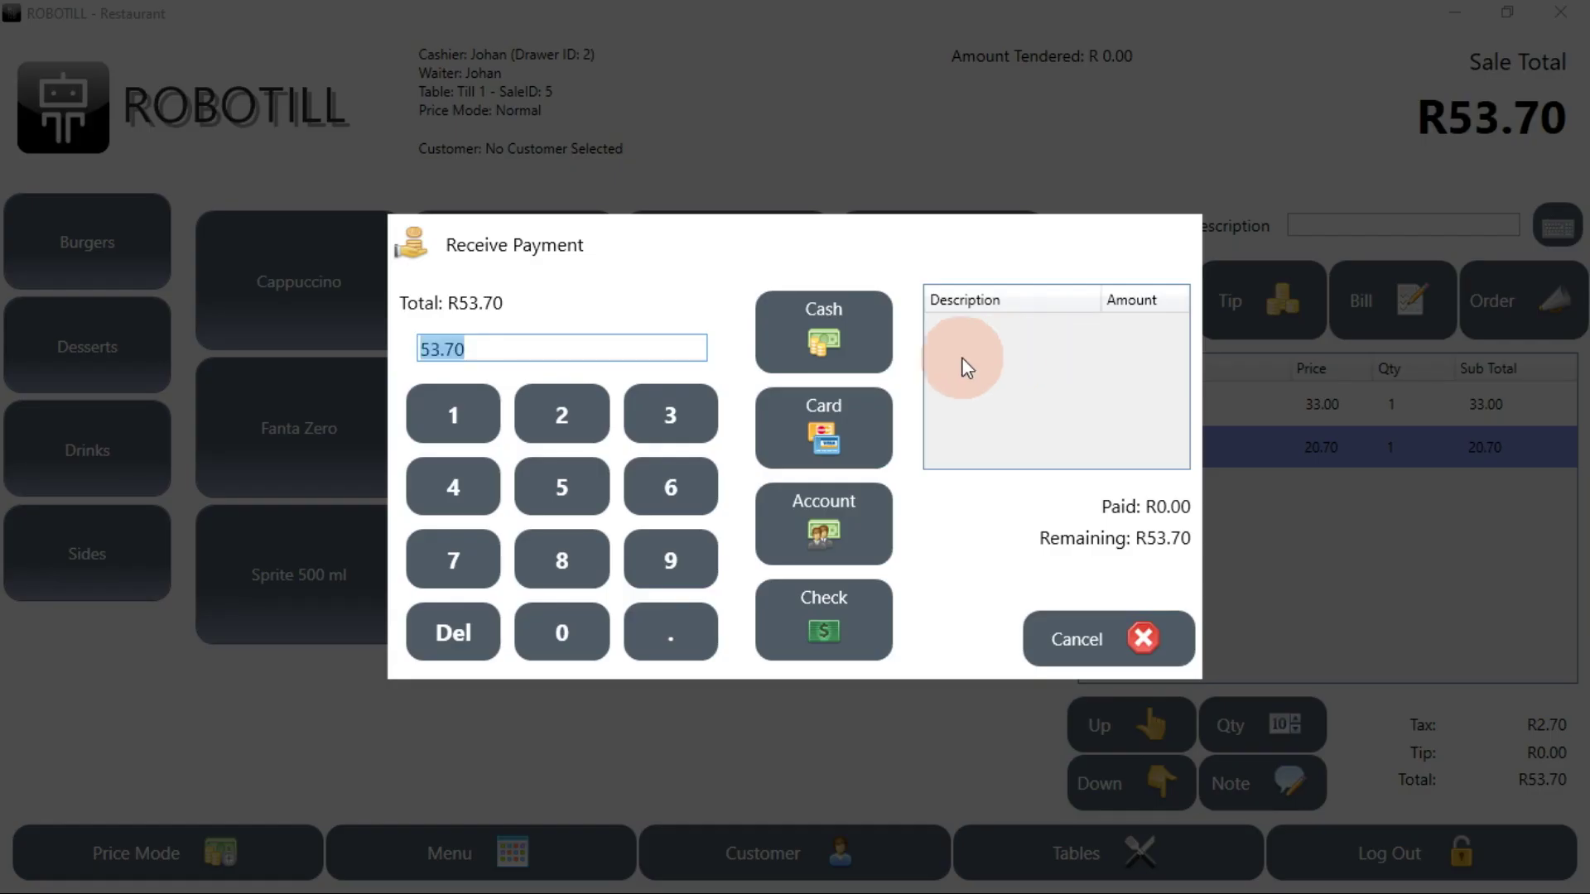
click(478, 412)
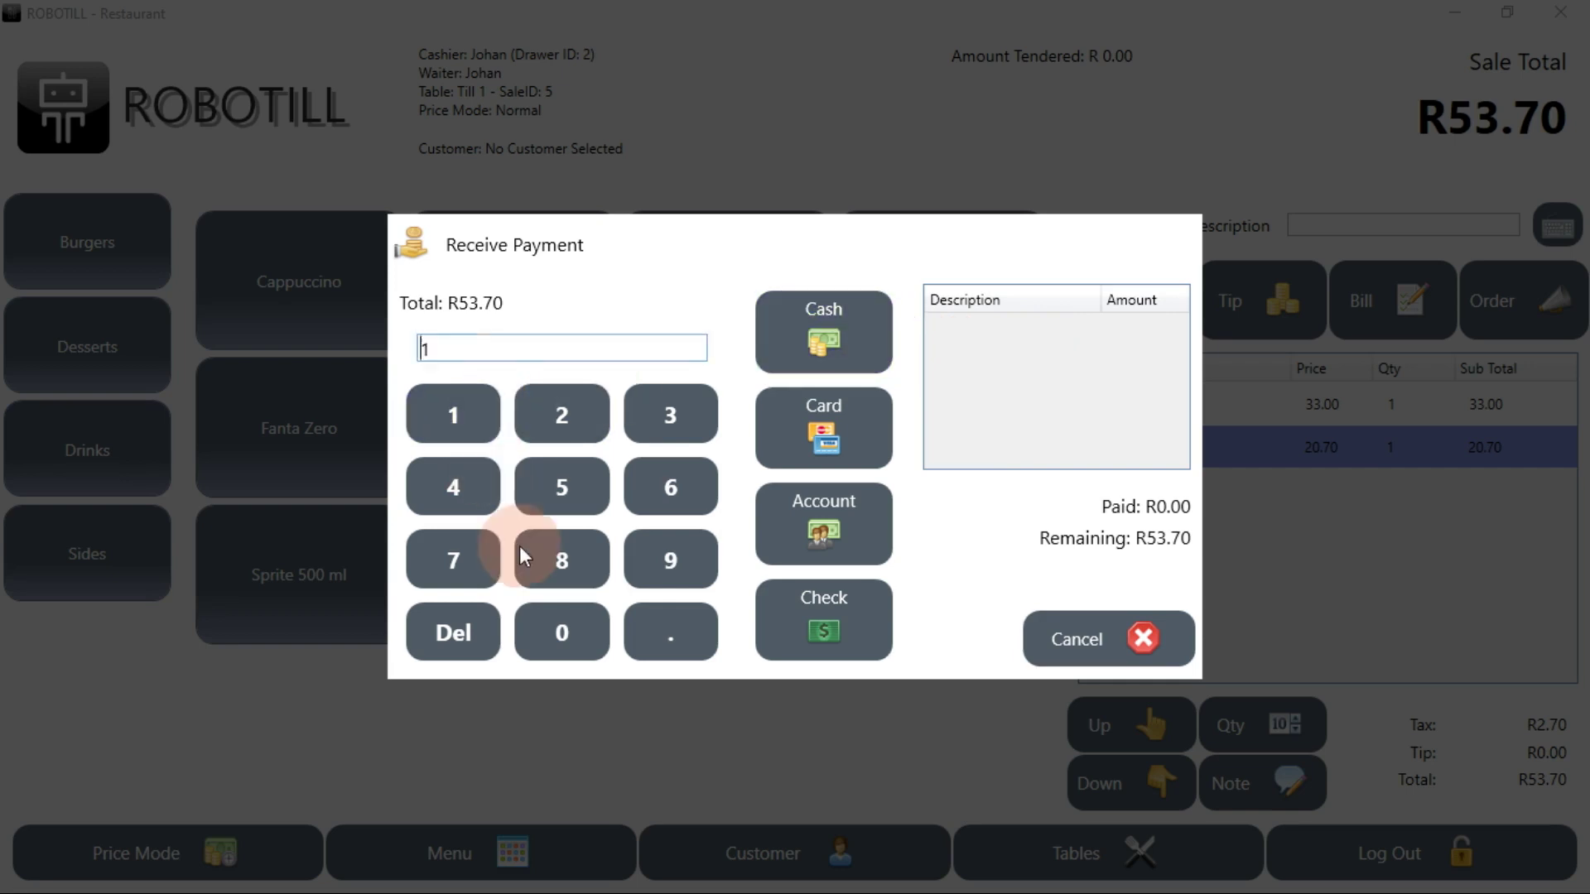
click(561, 631)
click(562, 632)
click(811, 322)
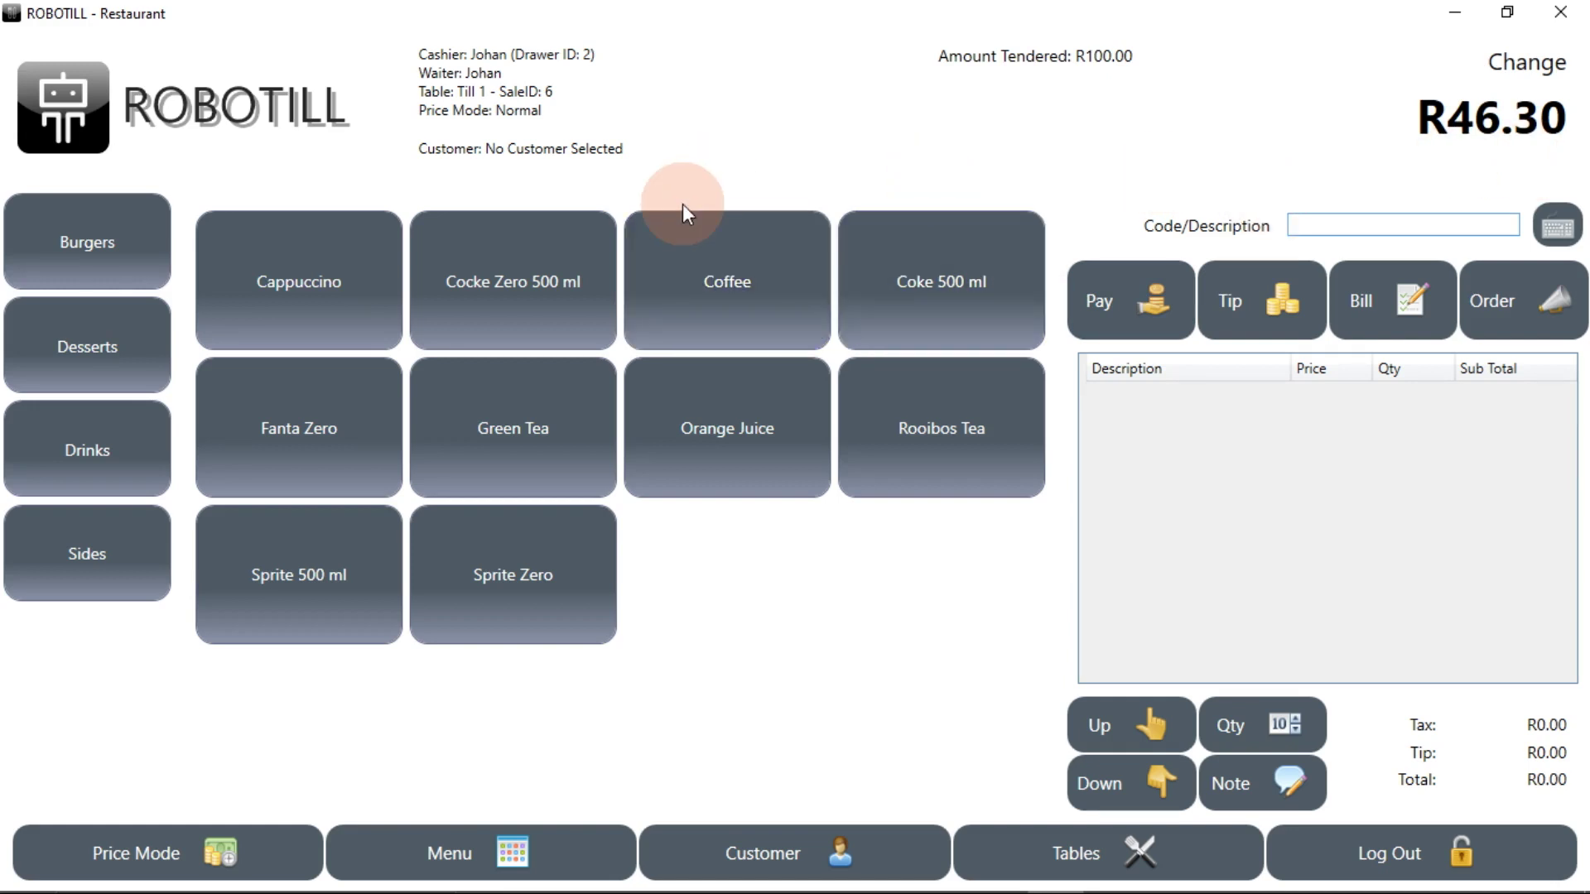
- Ring up a Cheese Burger, Hamburger, Coke 500 ml and Cappuccino
click(118, 256)
click(504, 249)
click(670, 267)
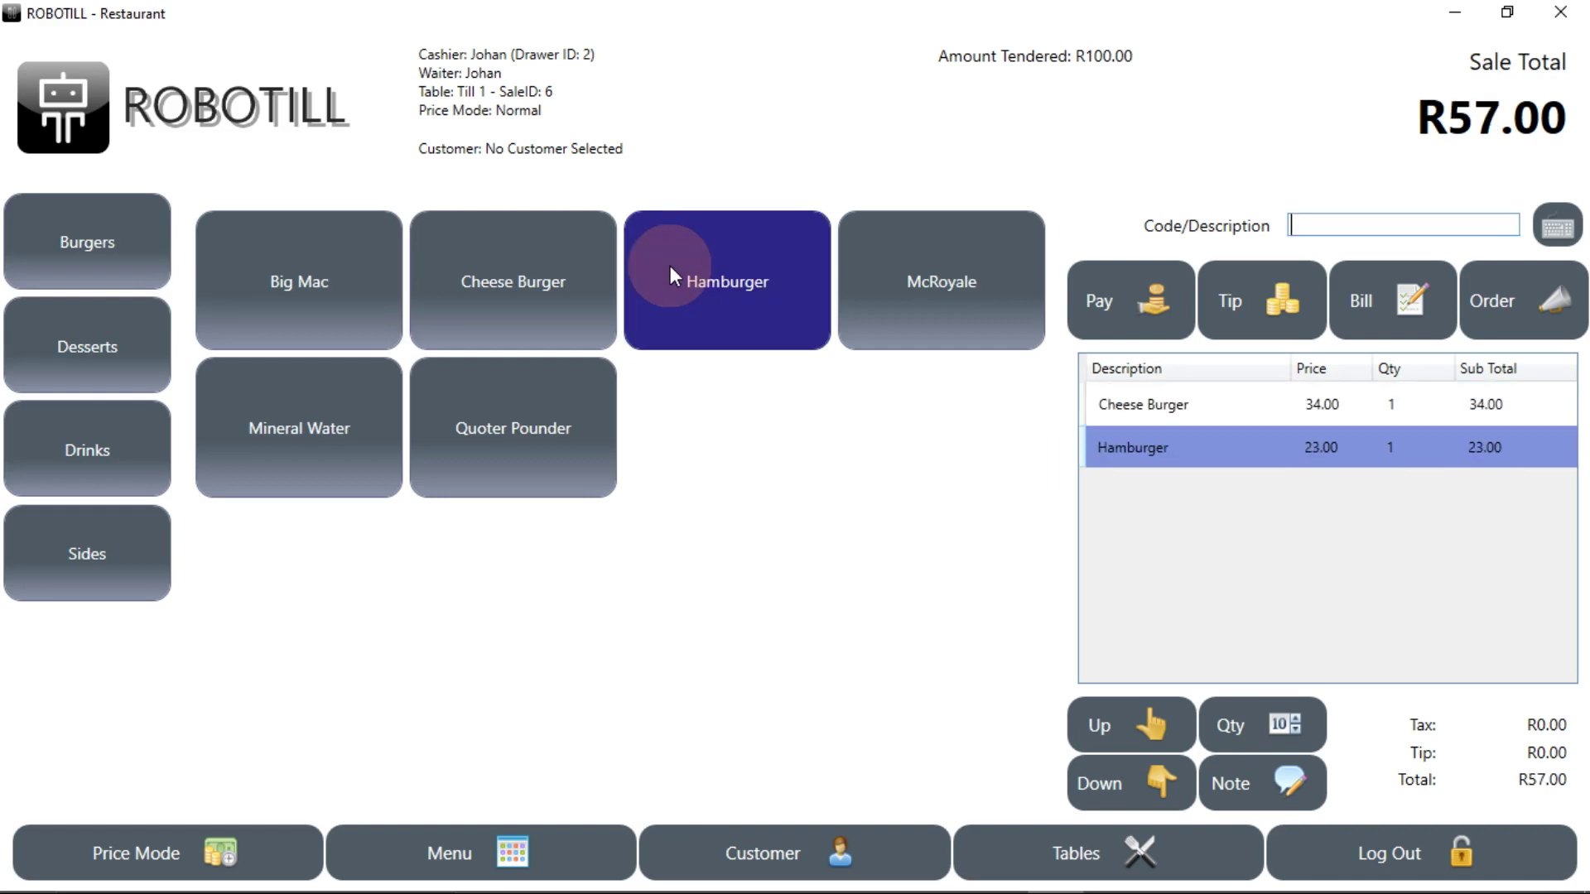
click(137, 446)
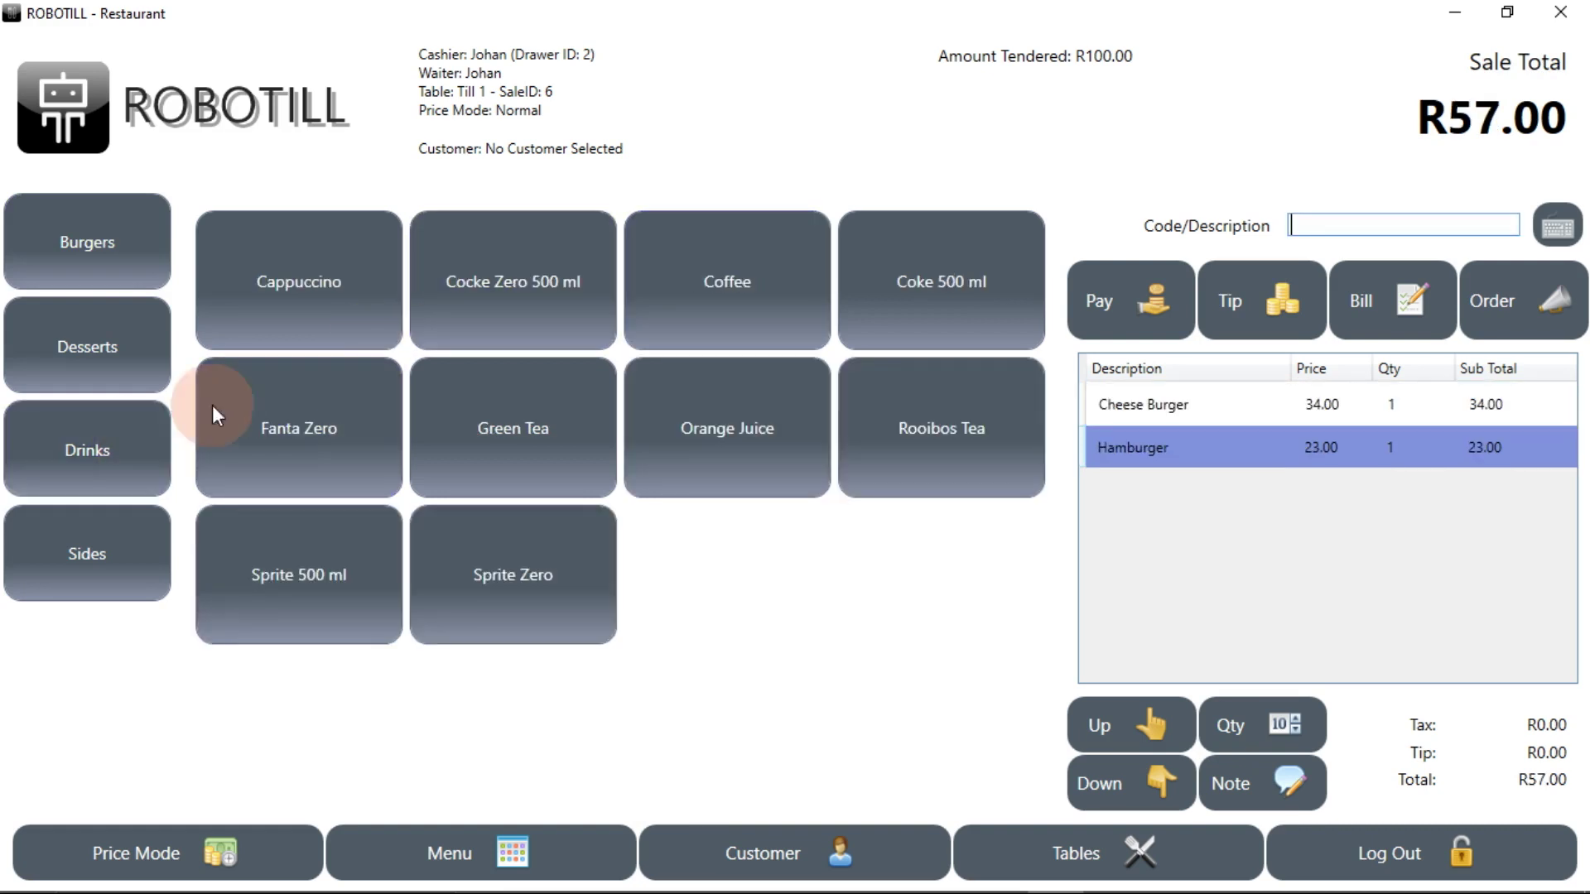
click(944, 296)
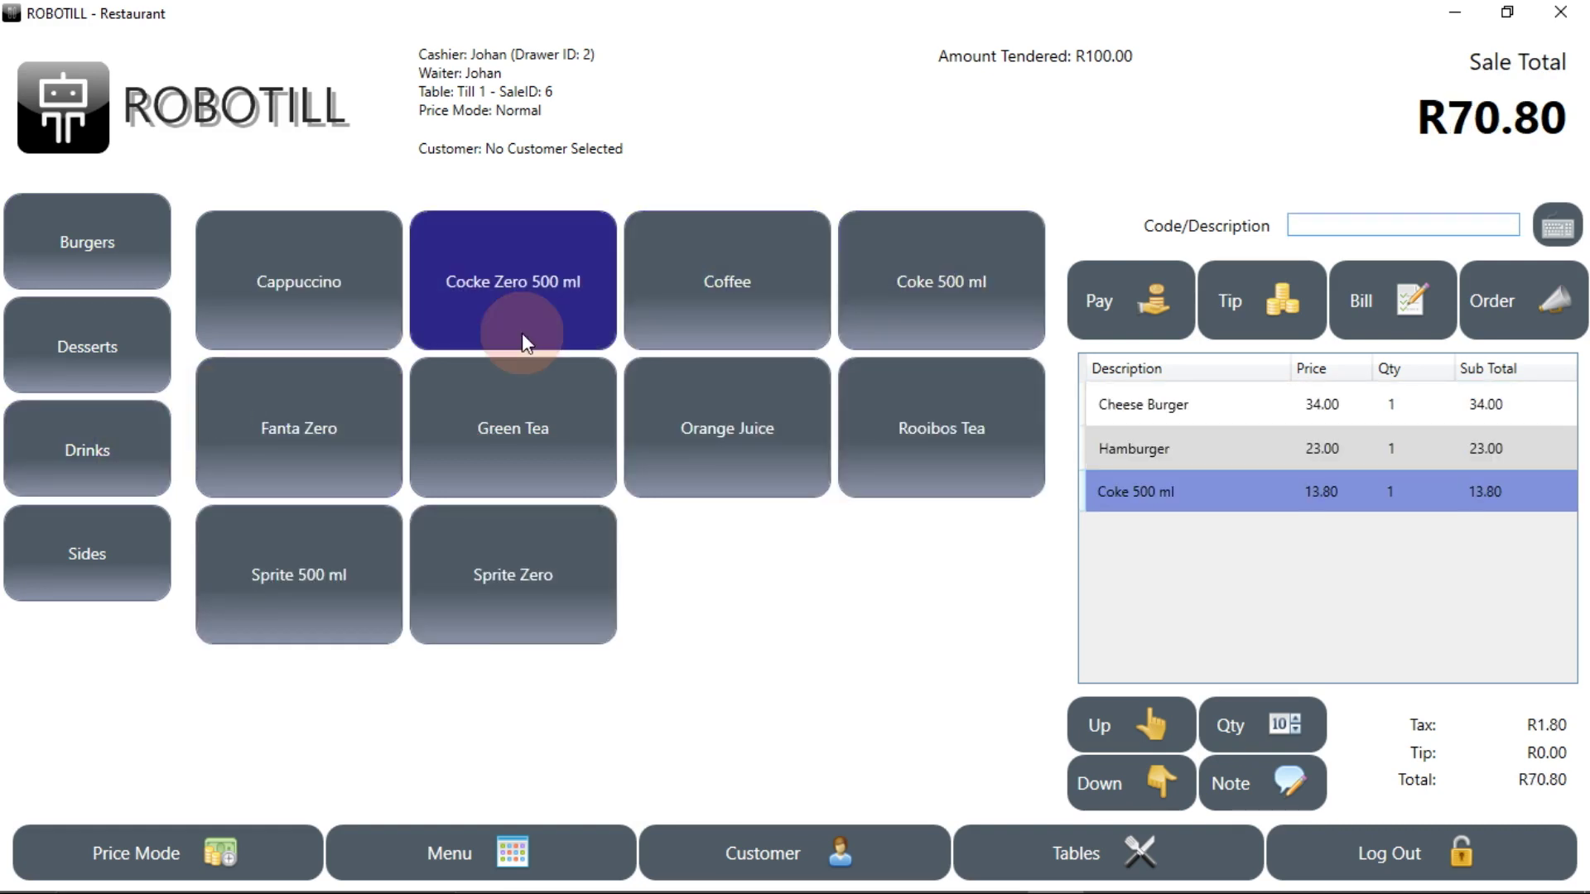
click(323, 309)
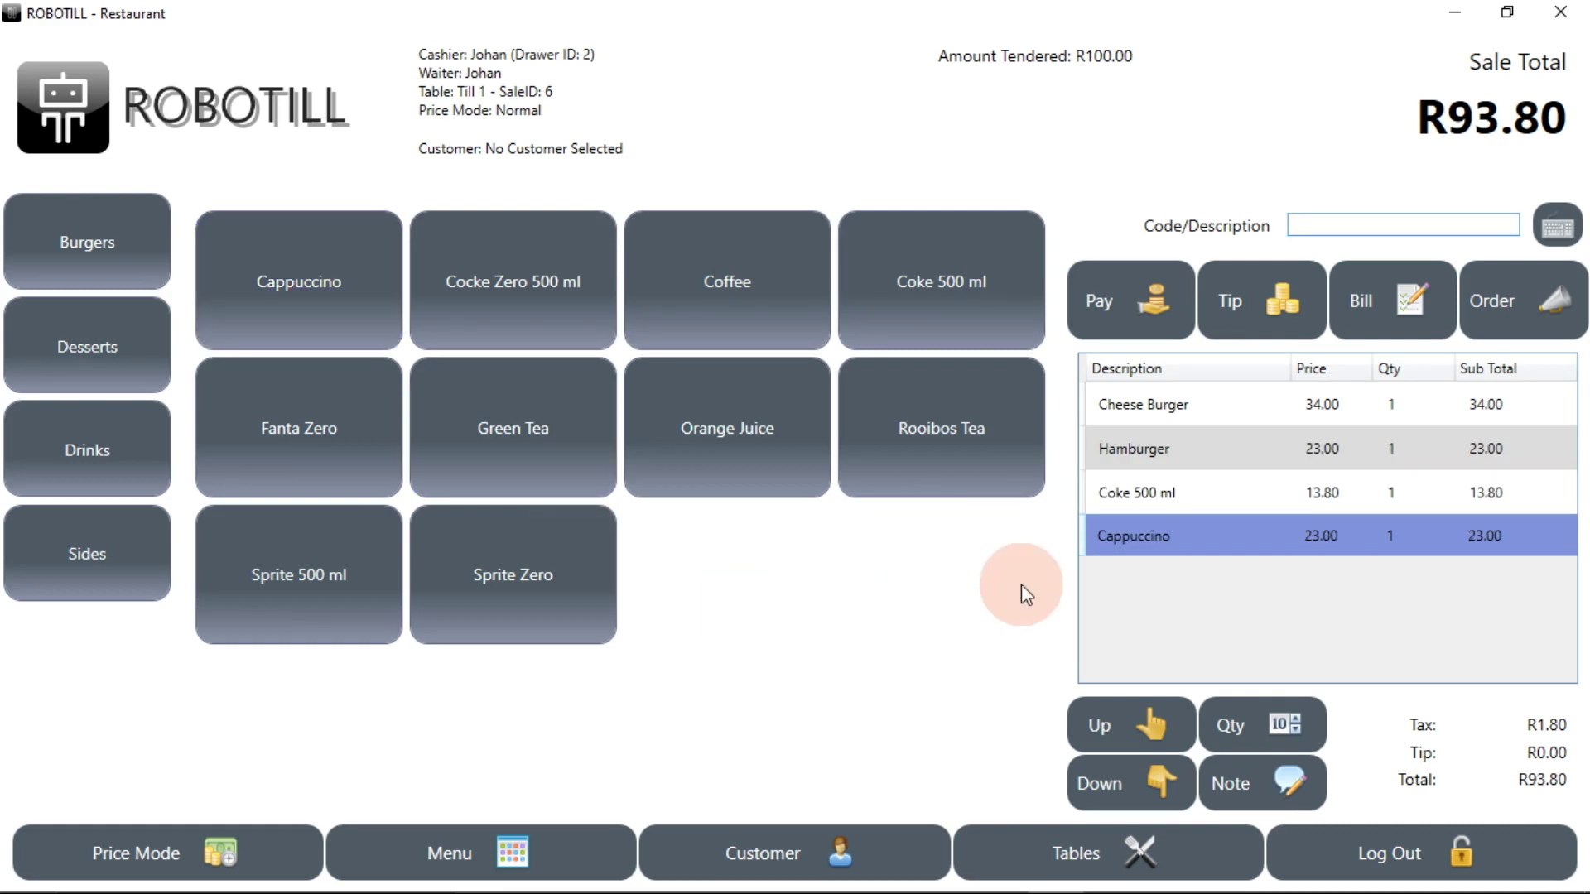
- Take R100 cash for the R93.80 total, giving R6.20 change
click(1109, 318)
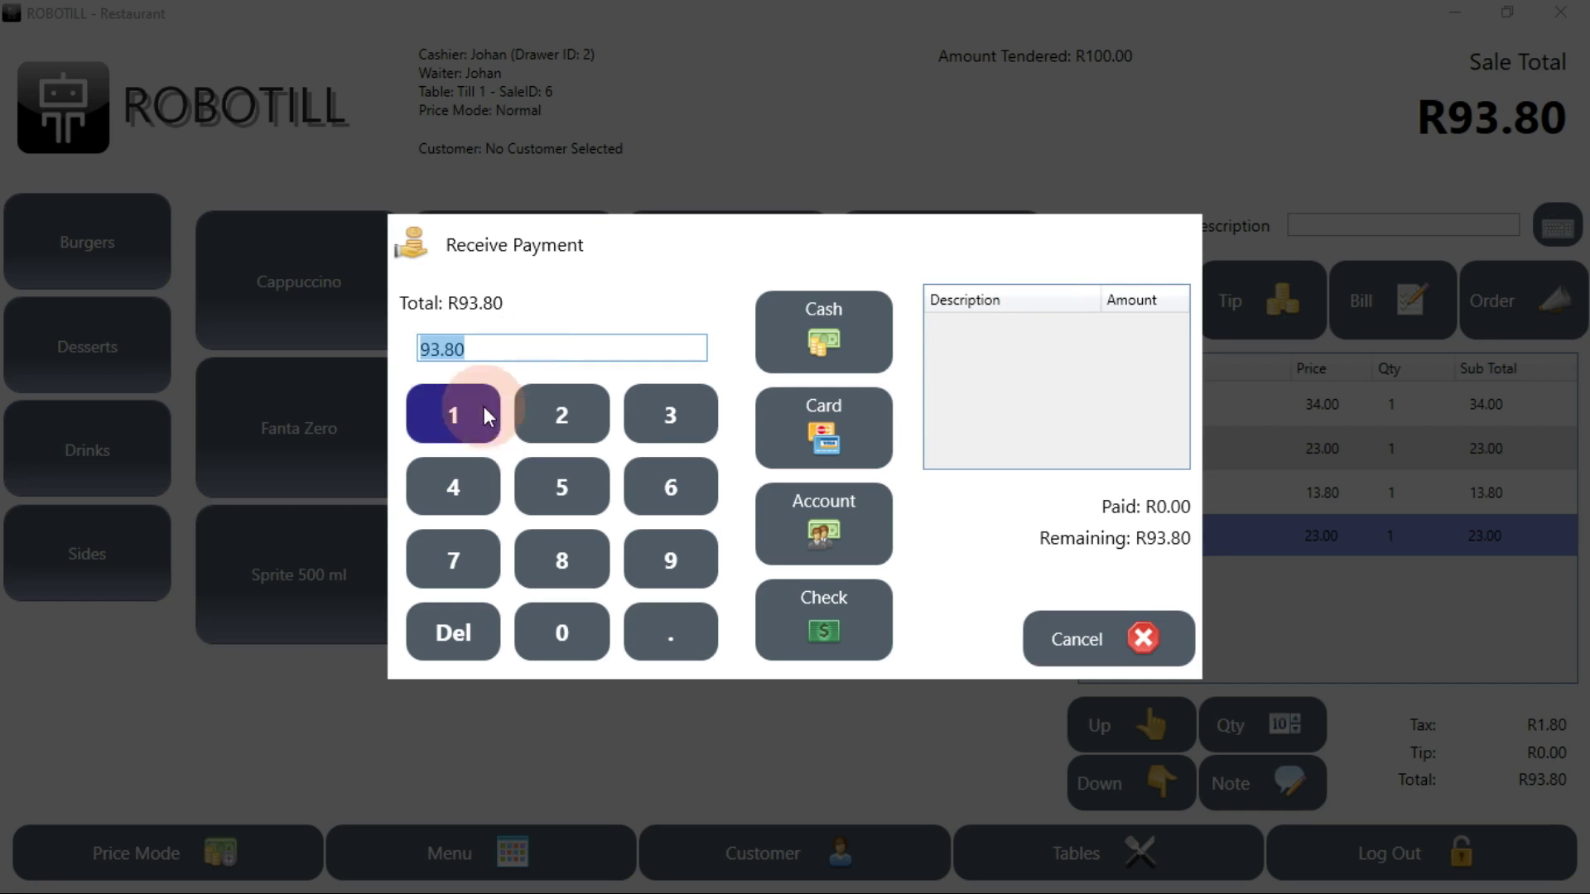
click(451, 419)
click(559, 632)
click(560, 632)
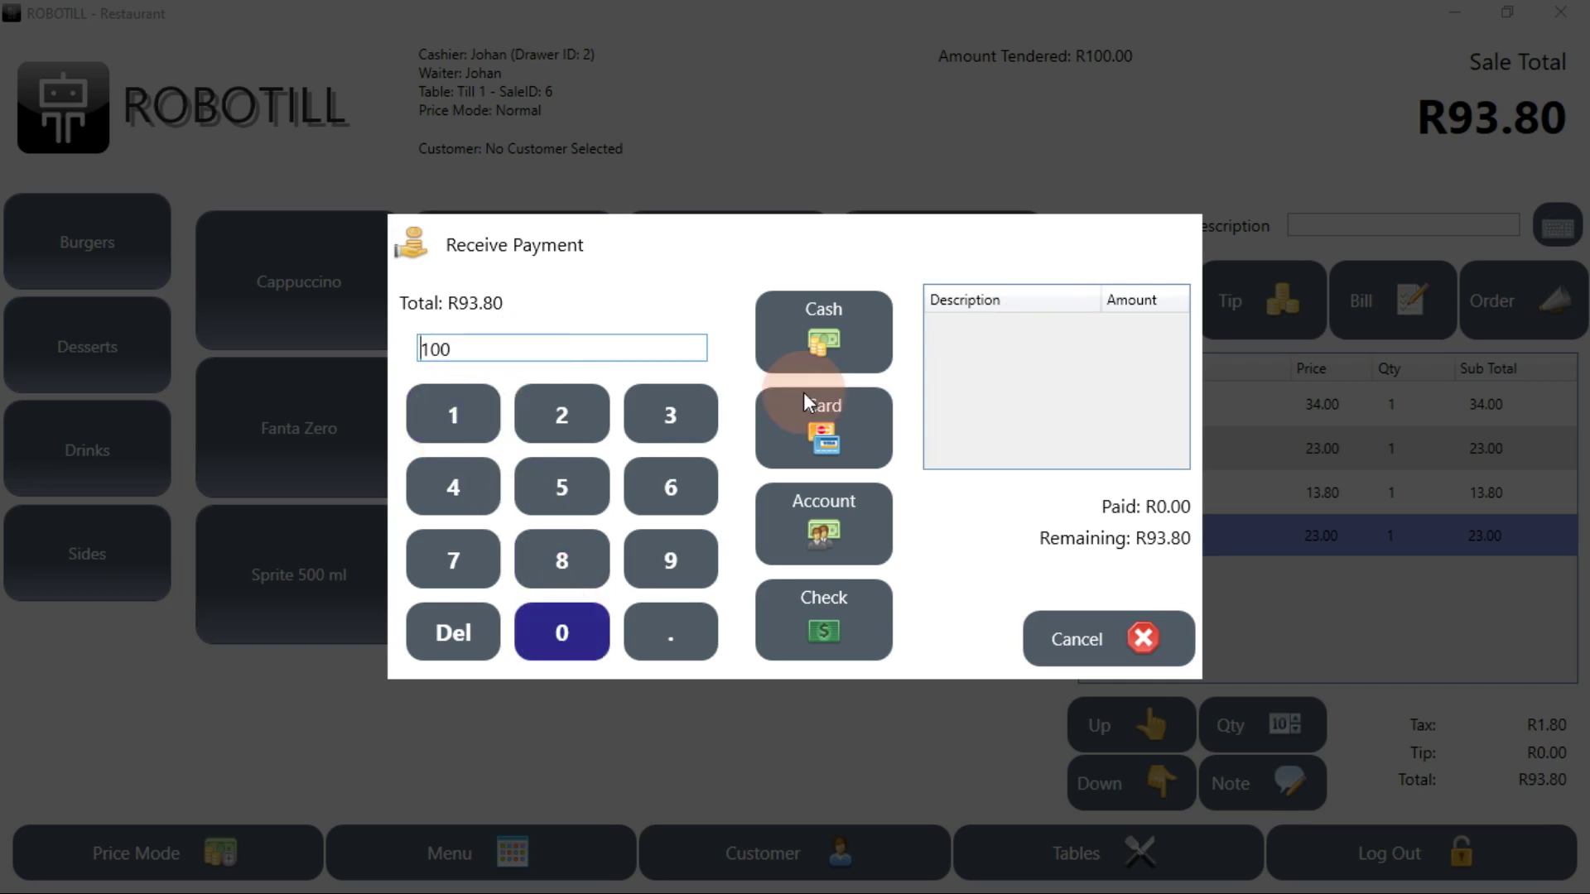
click(835, 334)
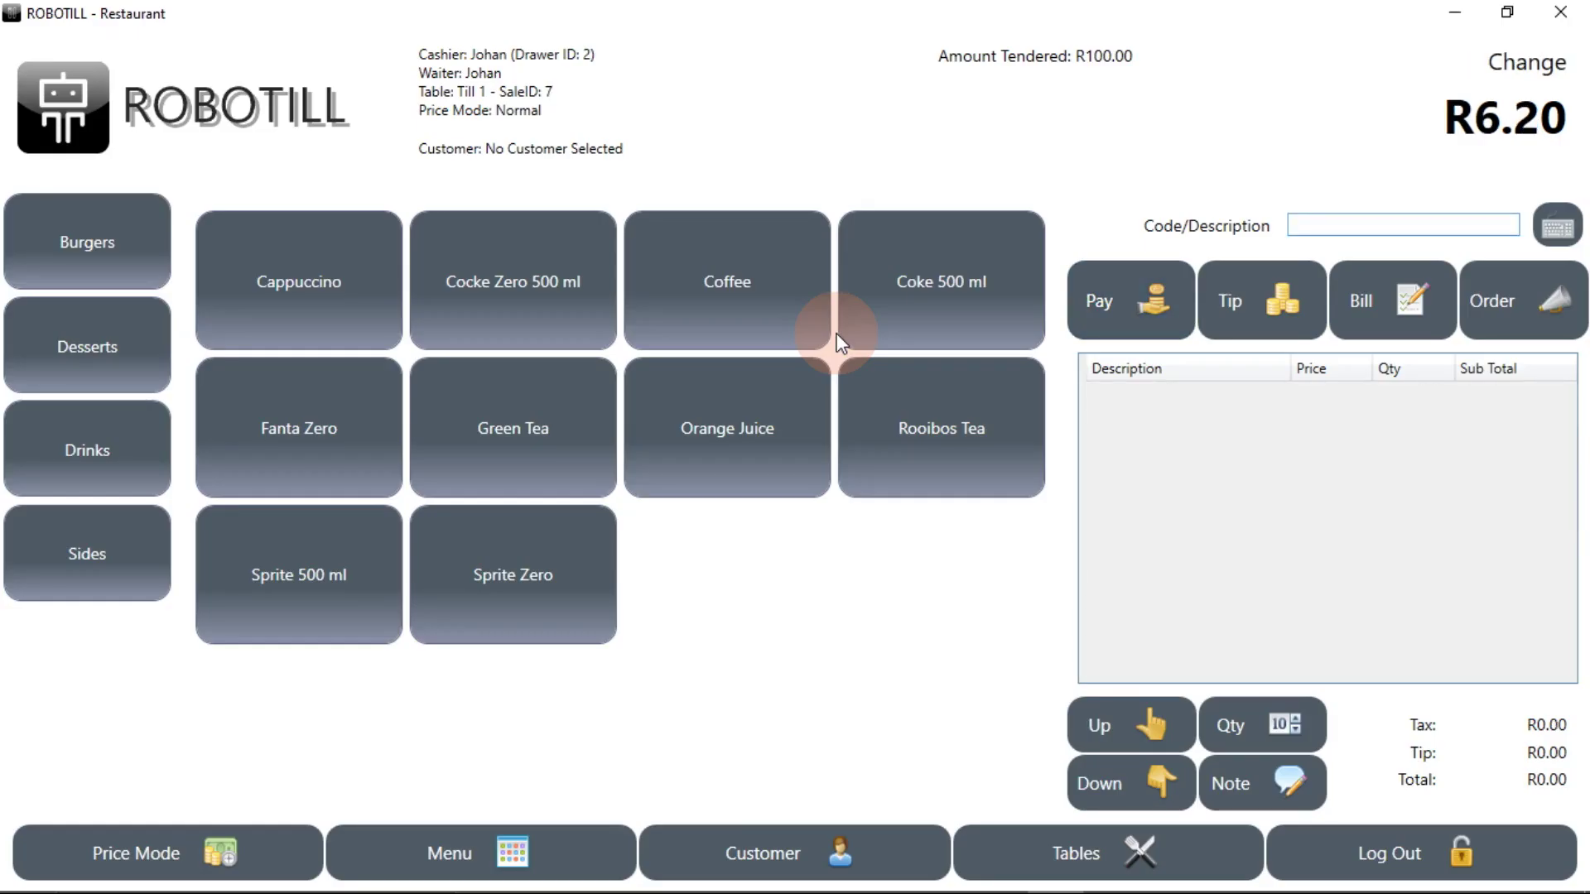
- Open a sale on Telephone Order 1 and add a Big Mac and a Cheese Burger
click(1099, 864)
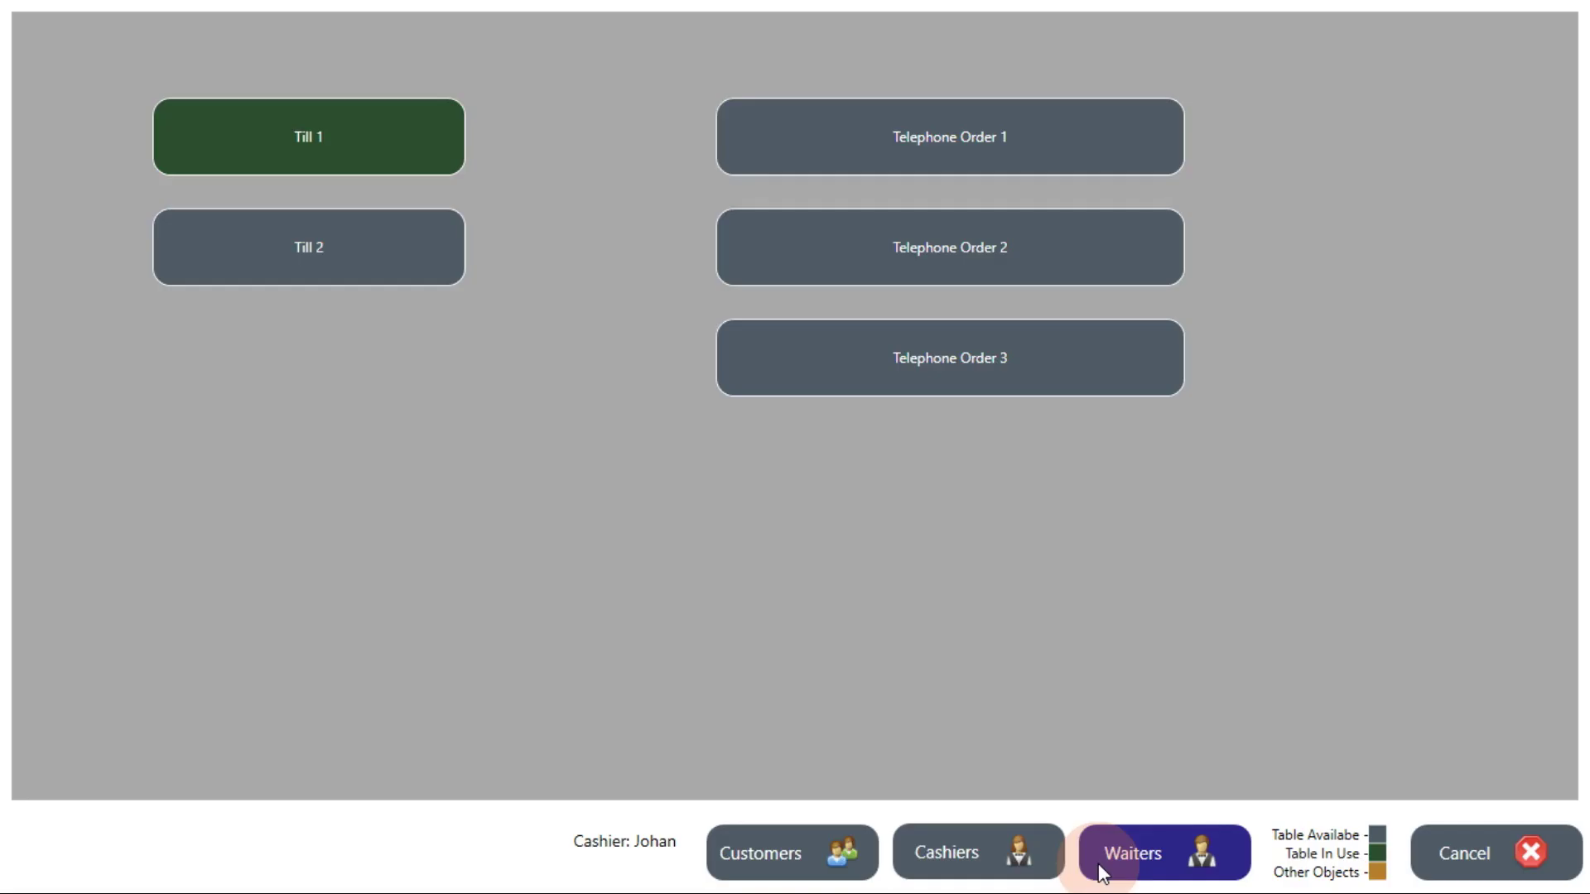
click(1018, 157)
click(778, 535)
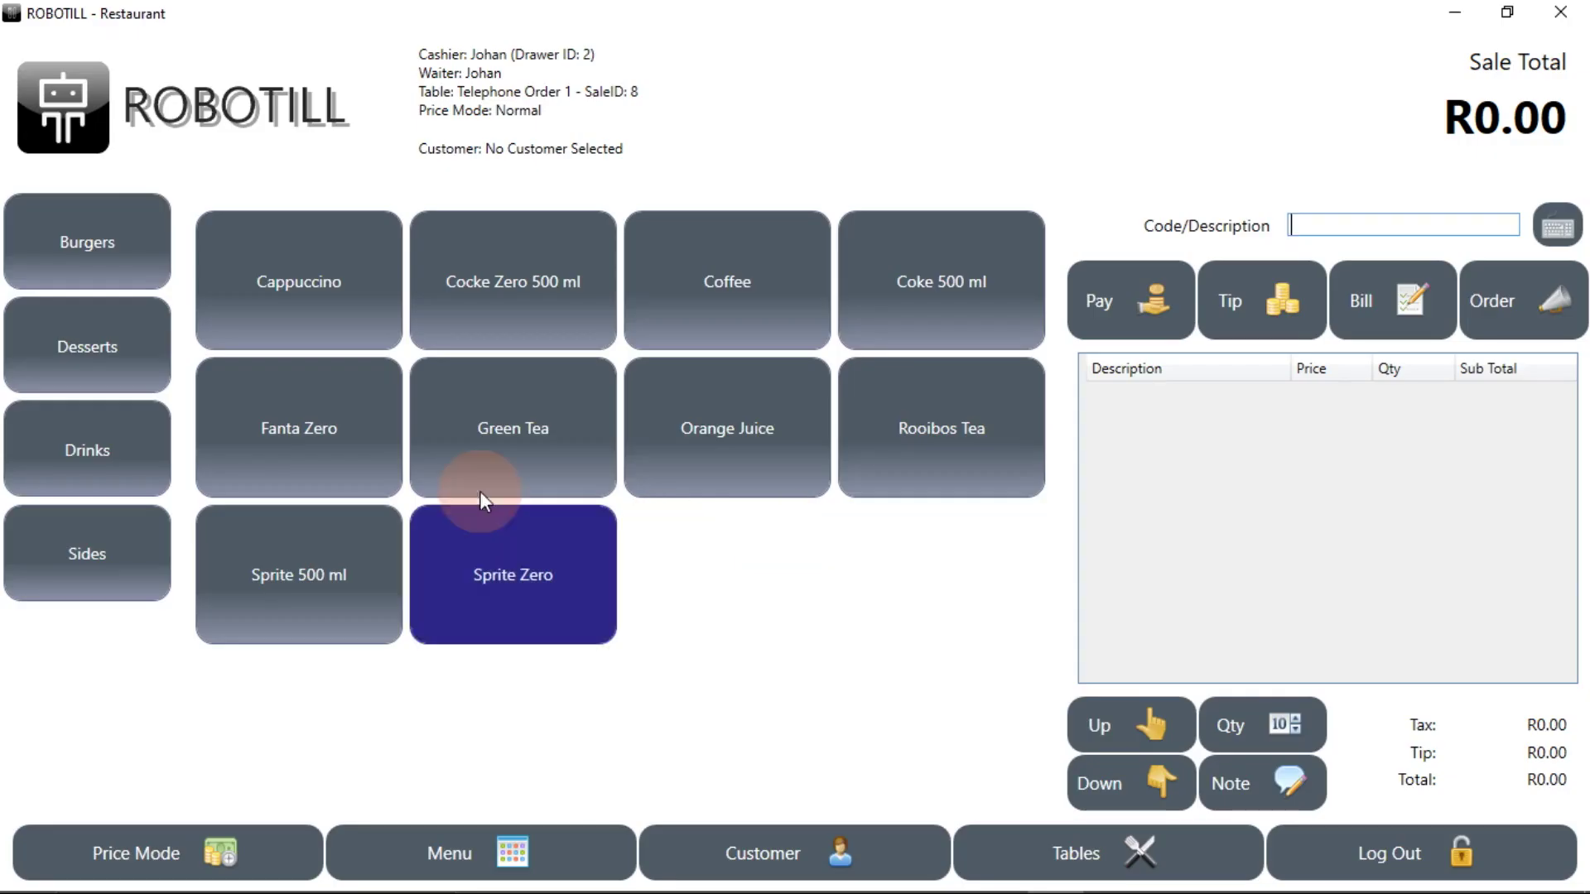
click(270, 279)
click(137, 251)
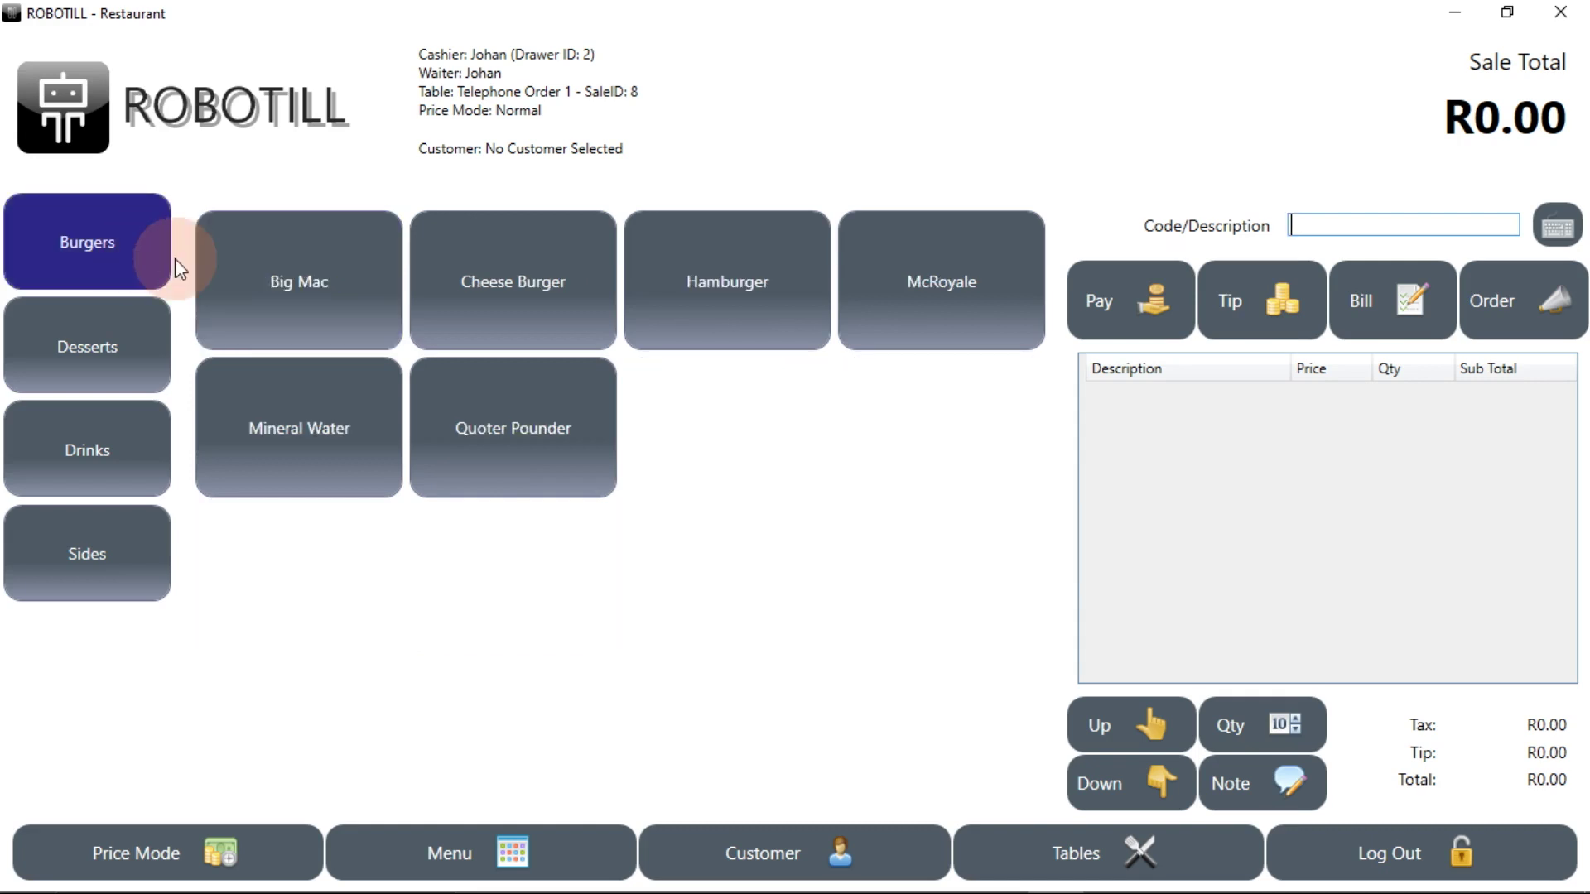
click(305, 279)
click(292, 422)
click(464, 281)
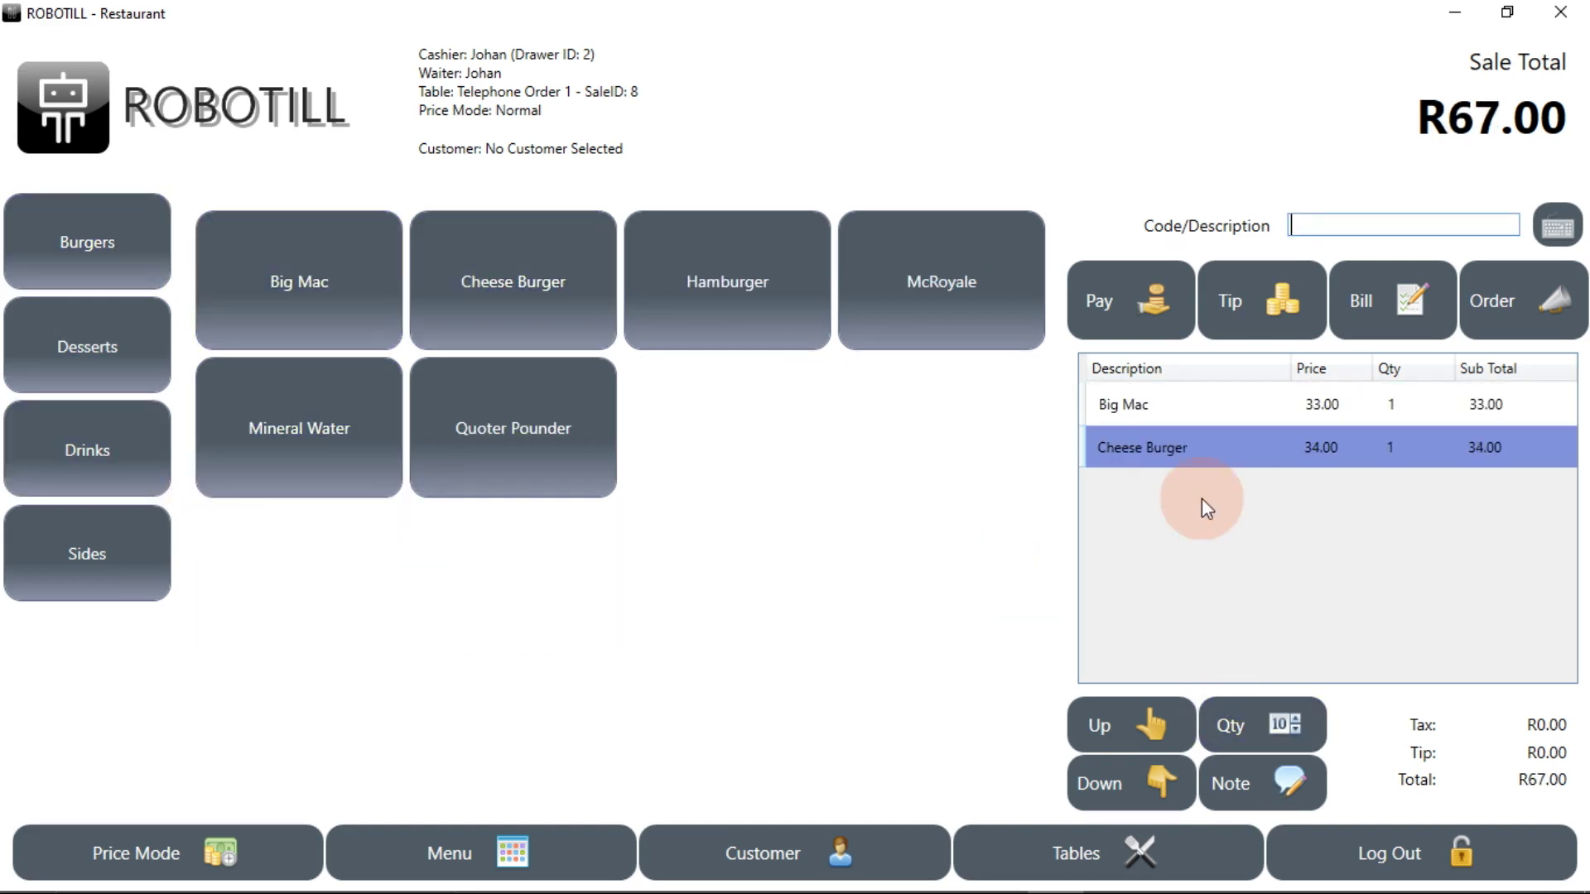
- Switch back to selling at Till 1 from the table layout
click(1171, 849)
click(280, 165)
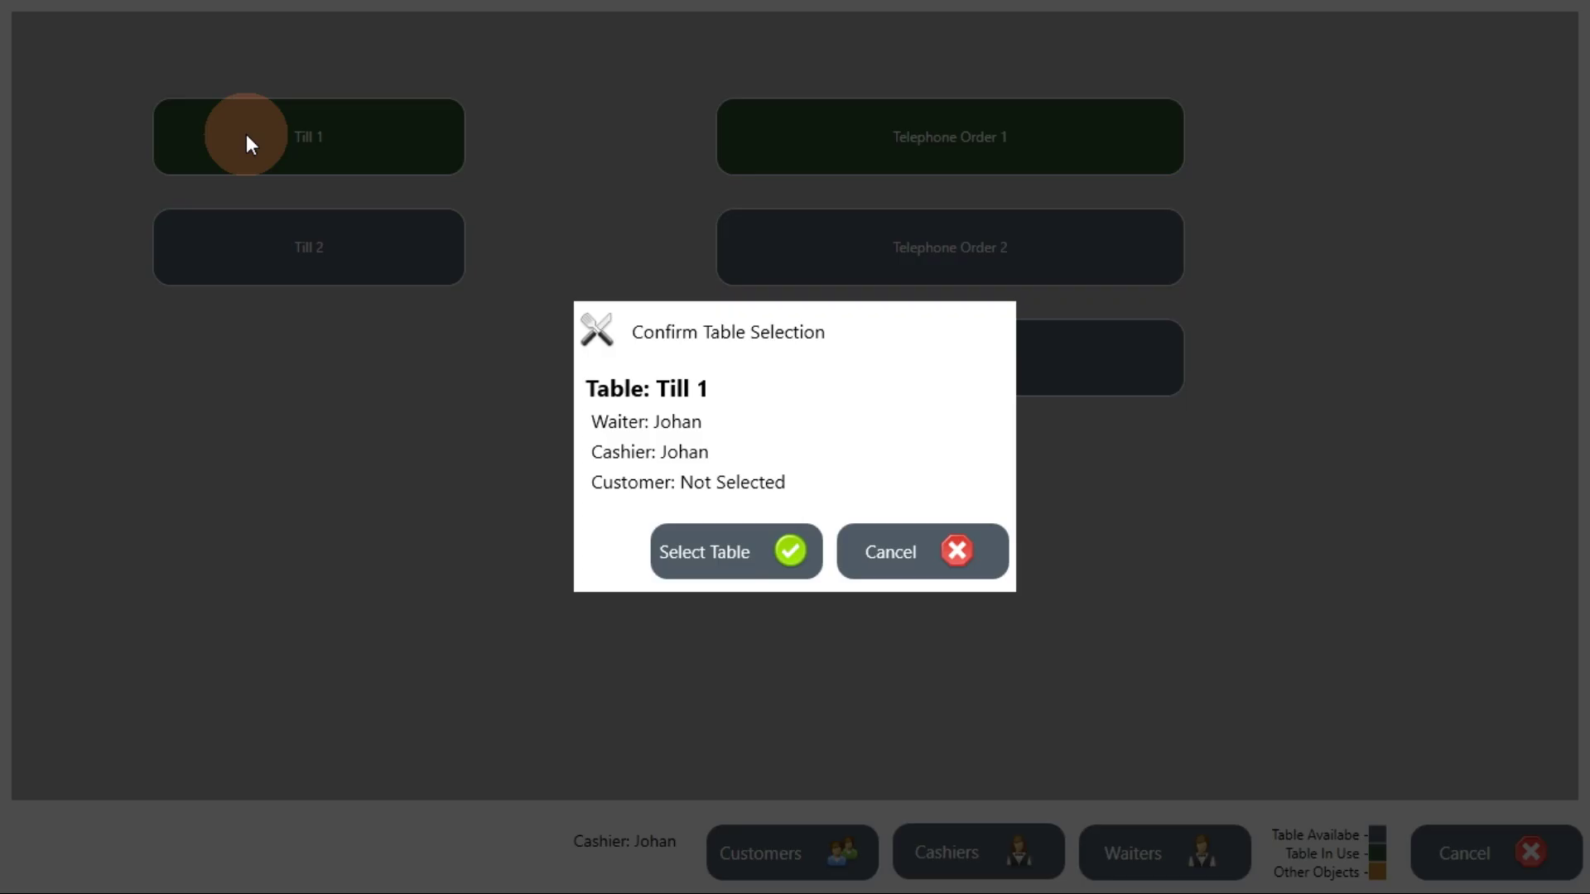
click(699, 530)
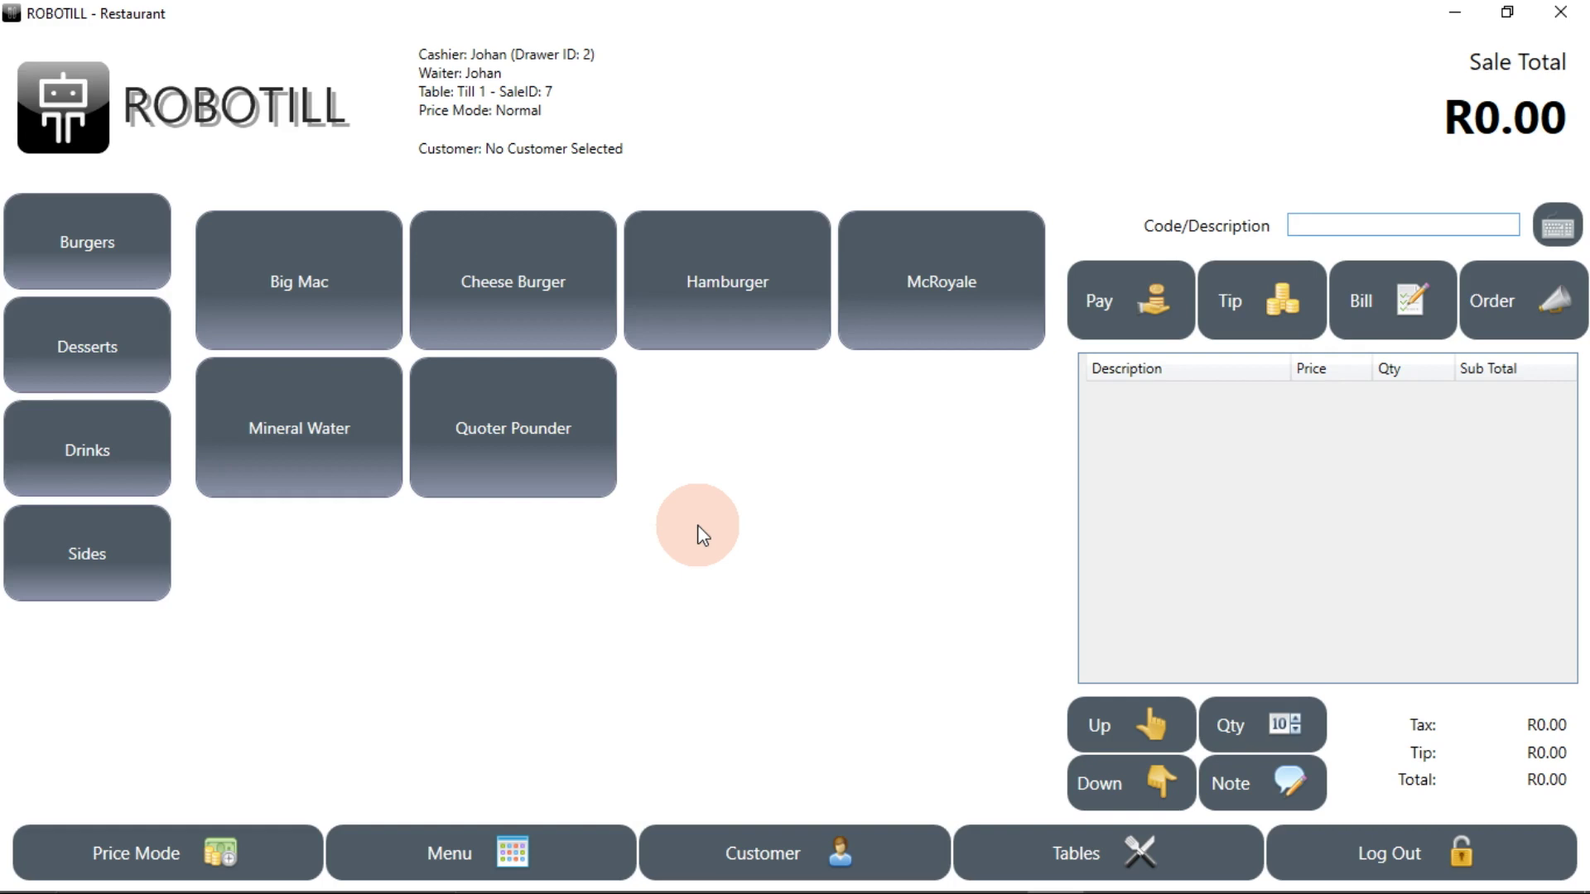